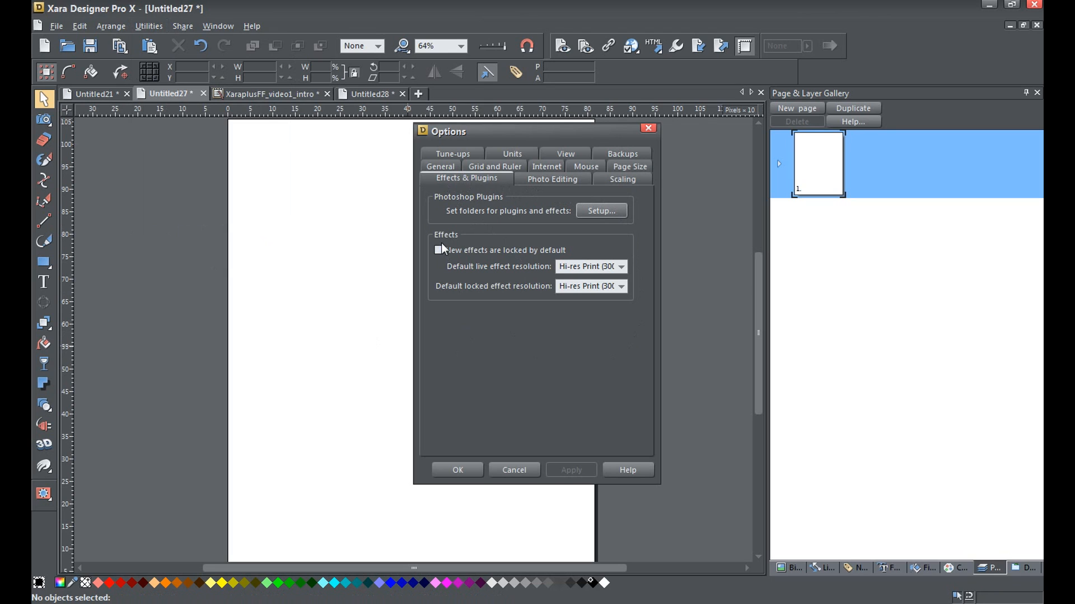
Step: Check the resolution choices for default live and locked effects, keep Hi-res Print (300 dpi) for both, and accept the options
click(621, 267)
click(622, 269)
click(623, 288)
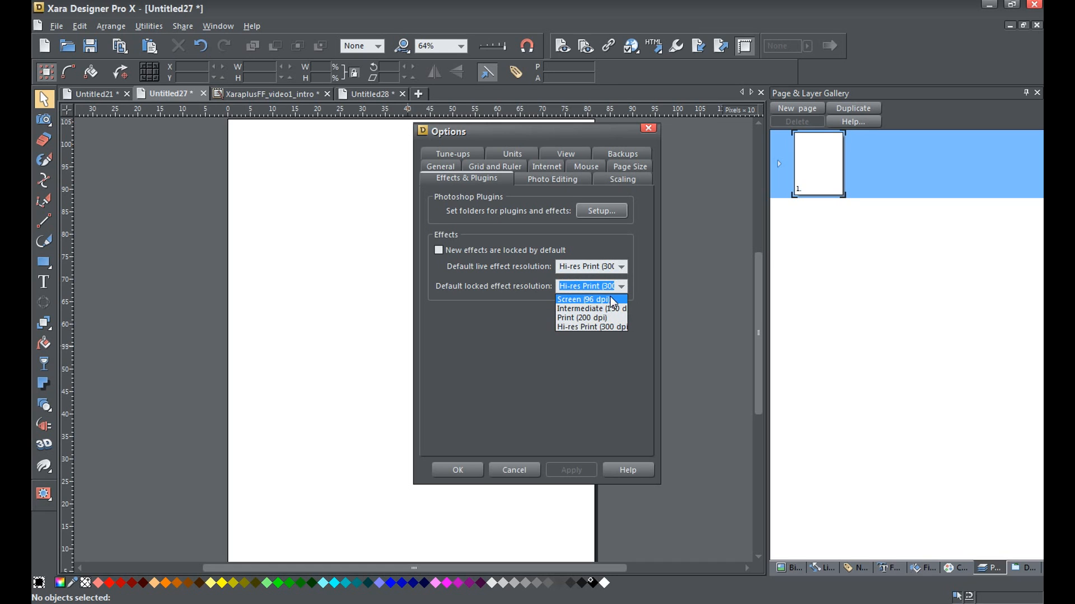
click(622, 286)
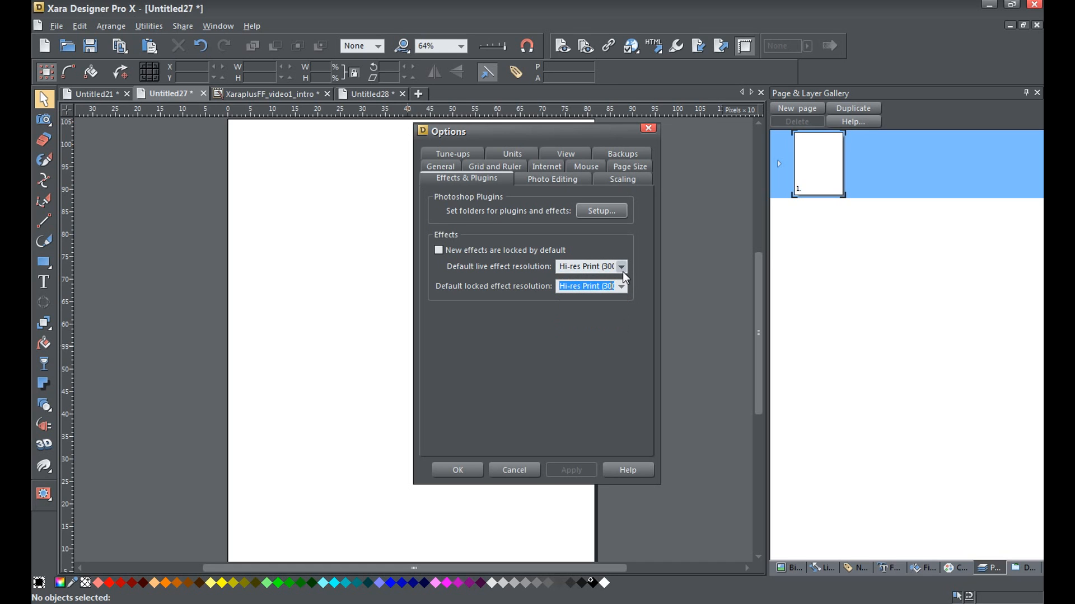
click(561, 267)
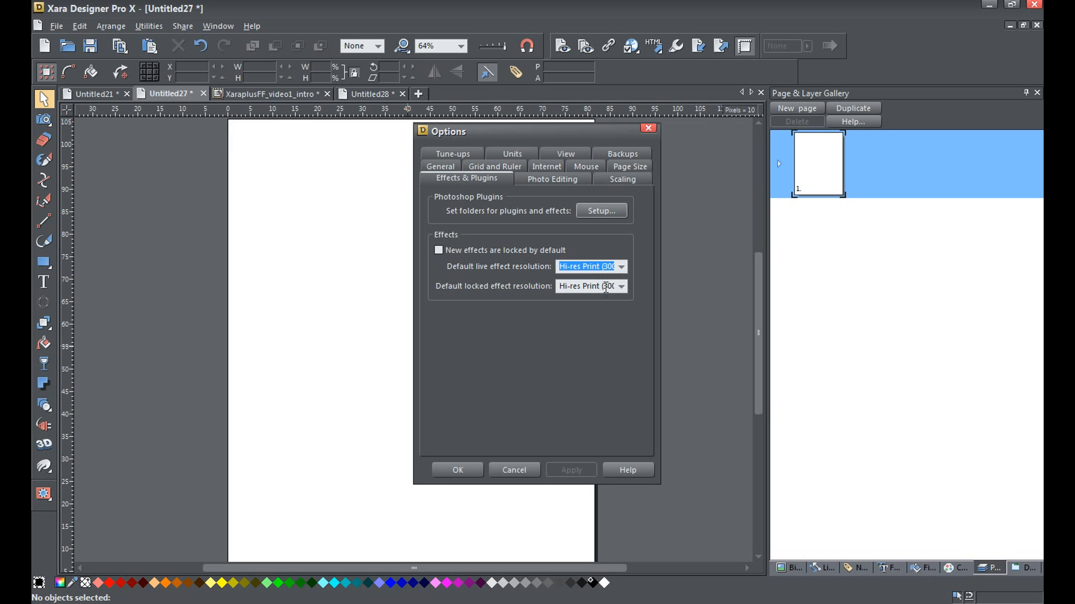
click(461, 469)
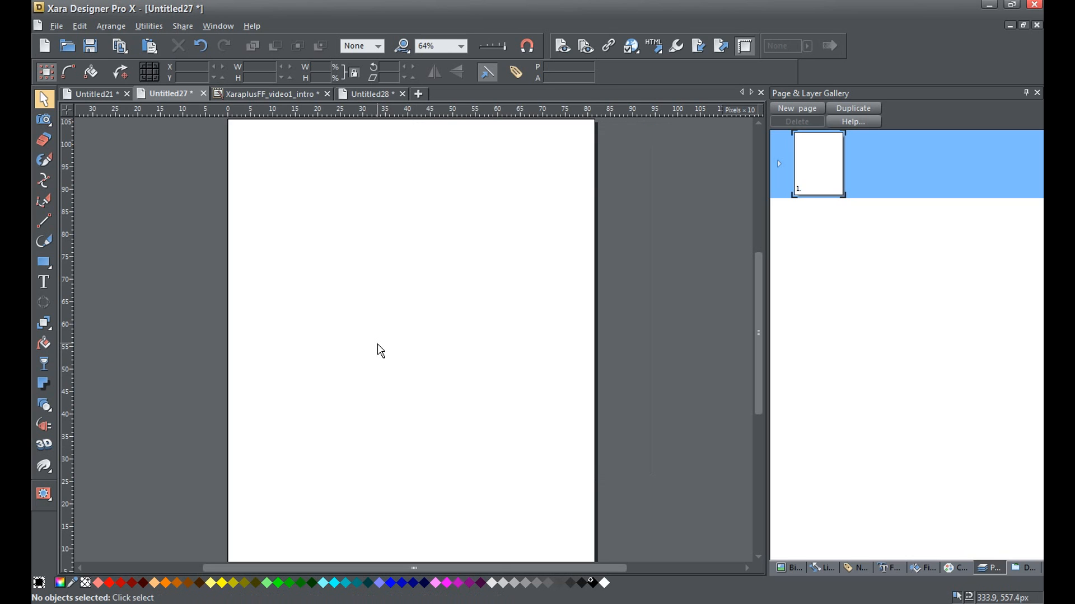
Step: Draw a black square on the page and enlarge it to about 841 px so it extends slightly past both page sides
click(45, 265)
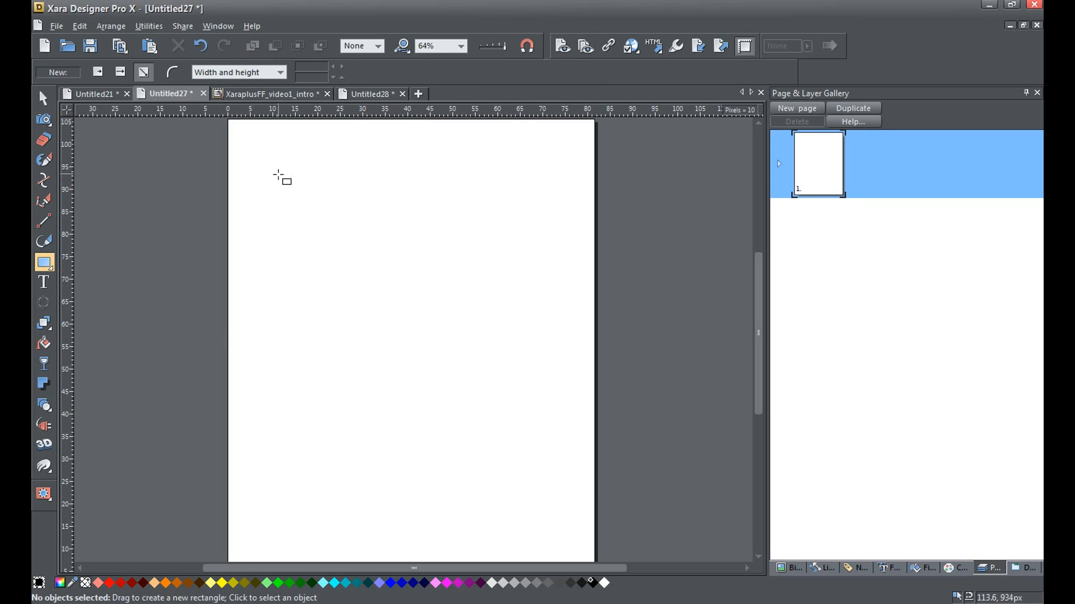
drag(272, 161, 495, 488)
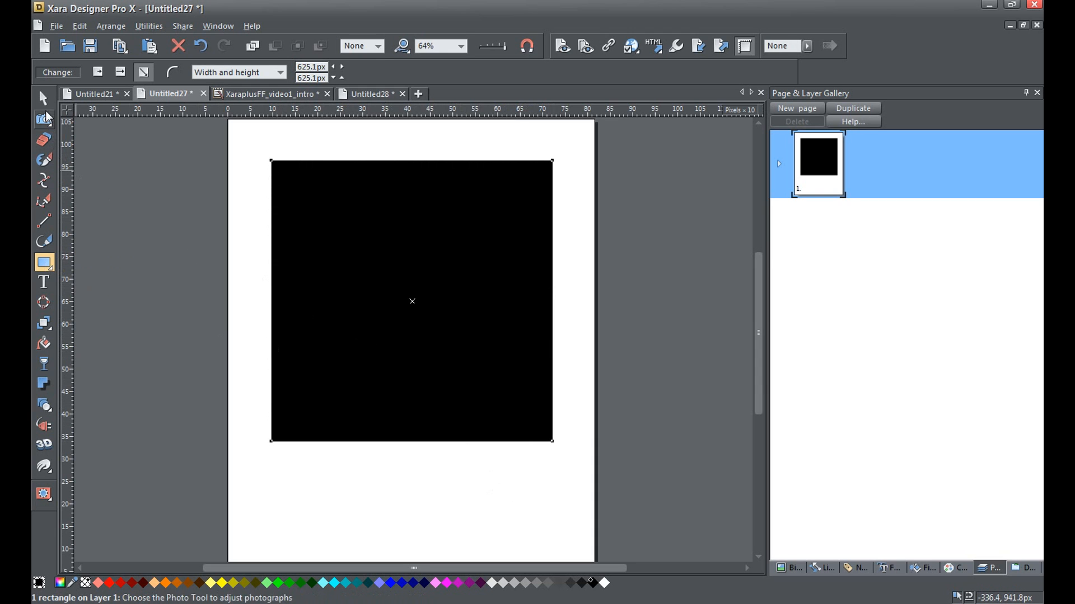
click(45, 102)
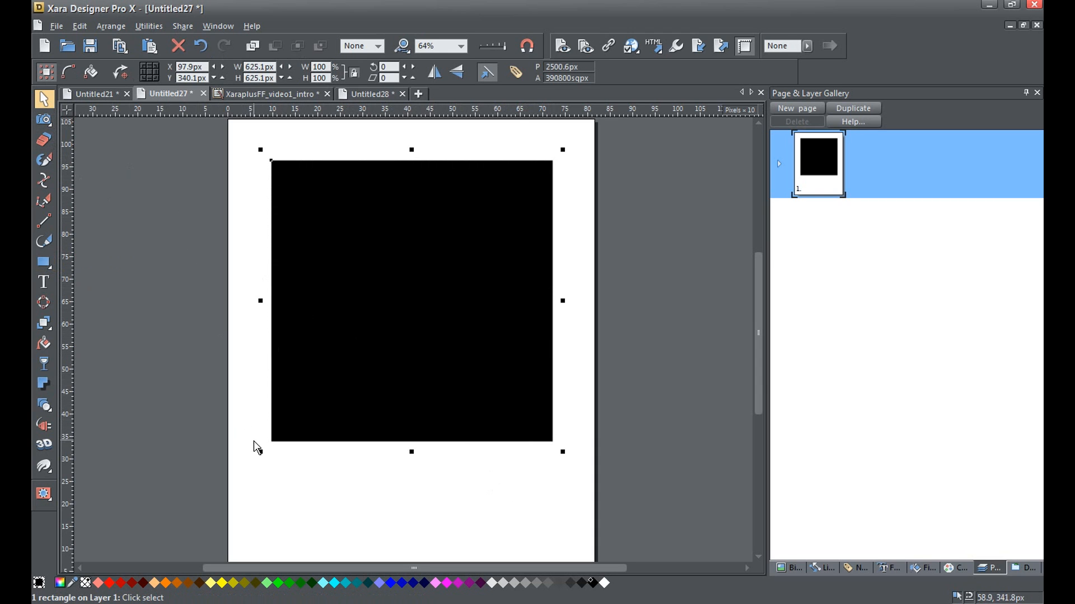
drag(259, 453, 174, 539)
drag(324, 422, 362, 405)
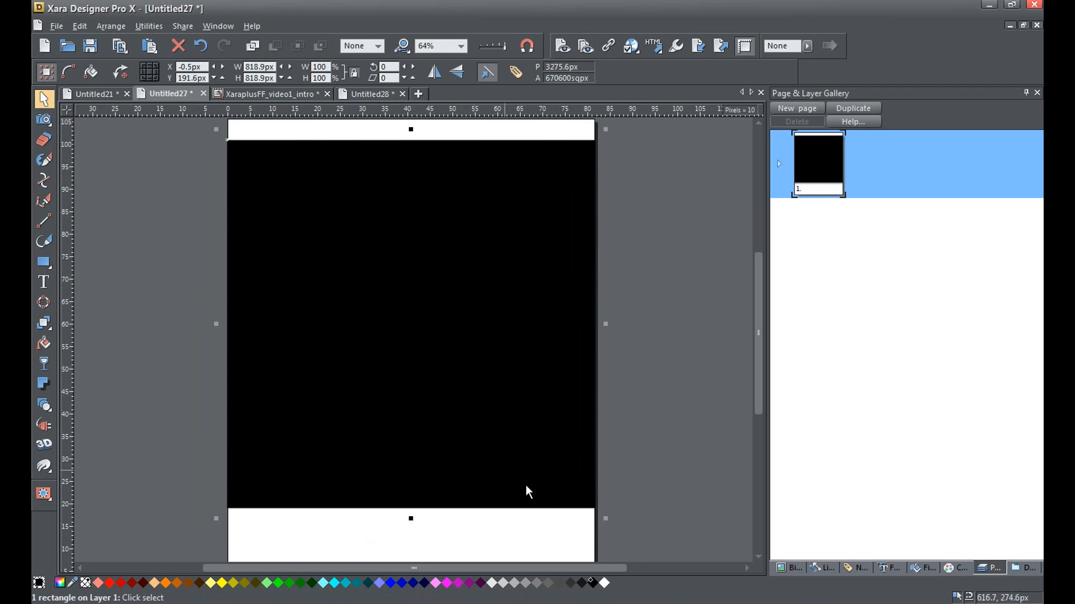
drag(603, 518, 610, 527)
mouse_move(501, 400)
mouse_down()
mouse_move(492, 390)
mouse_move(497, 397)
mouse_up()
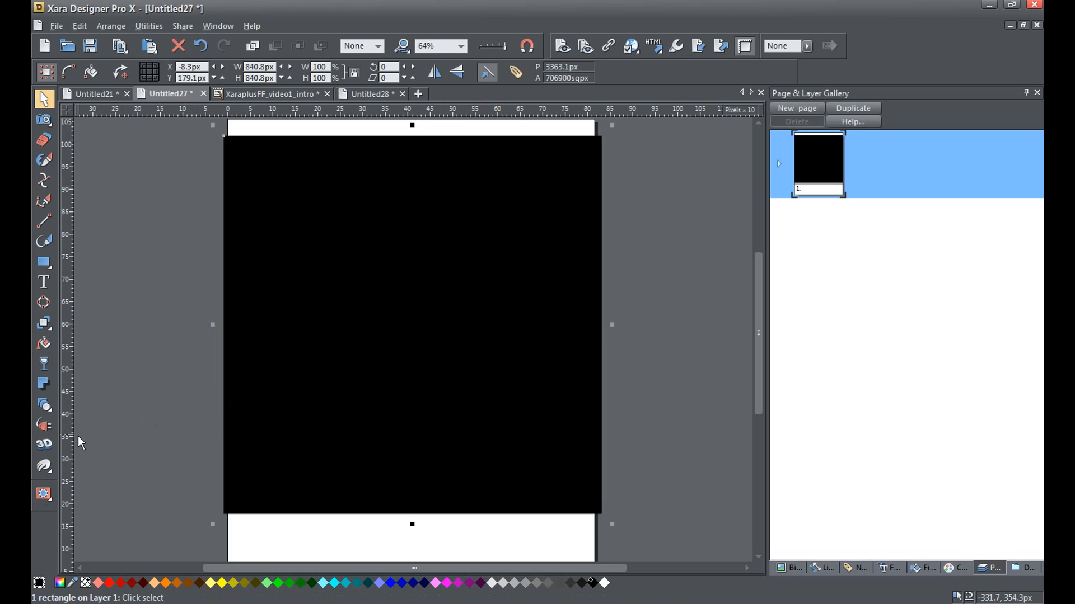
Step: Add a Filter Forge live effect to the black square and dismiss the gamma correction notice
click(45, 428)
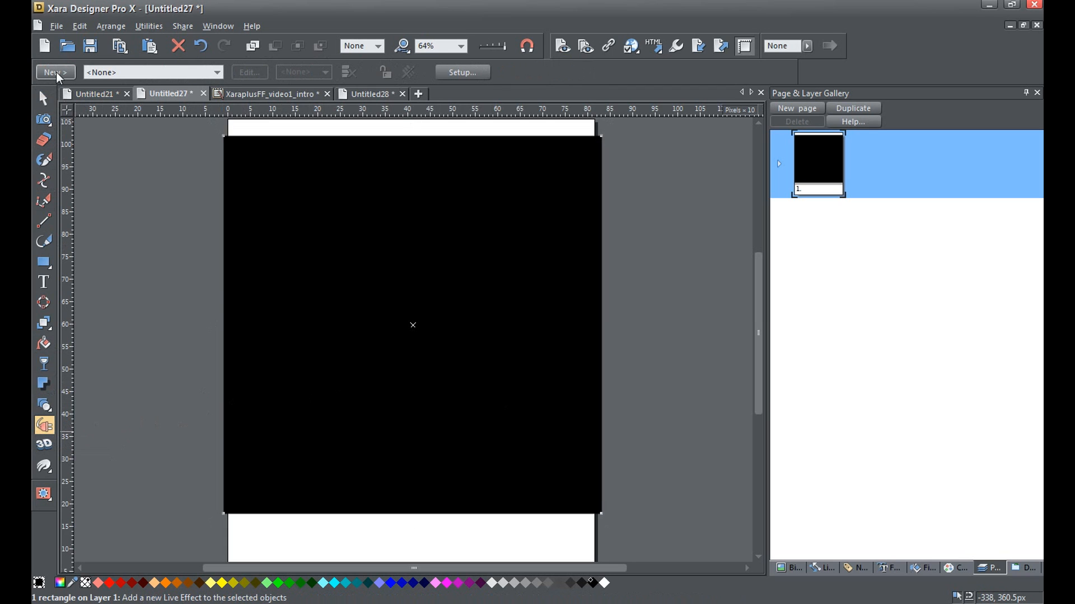
click(56, 72)
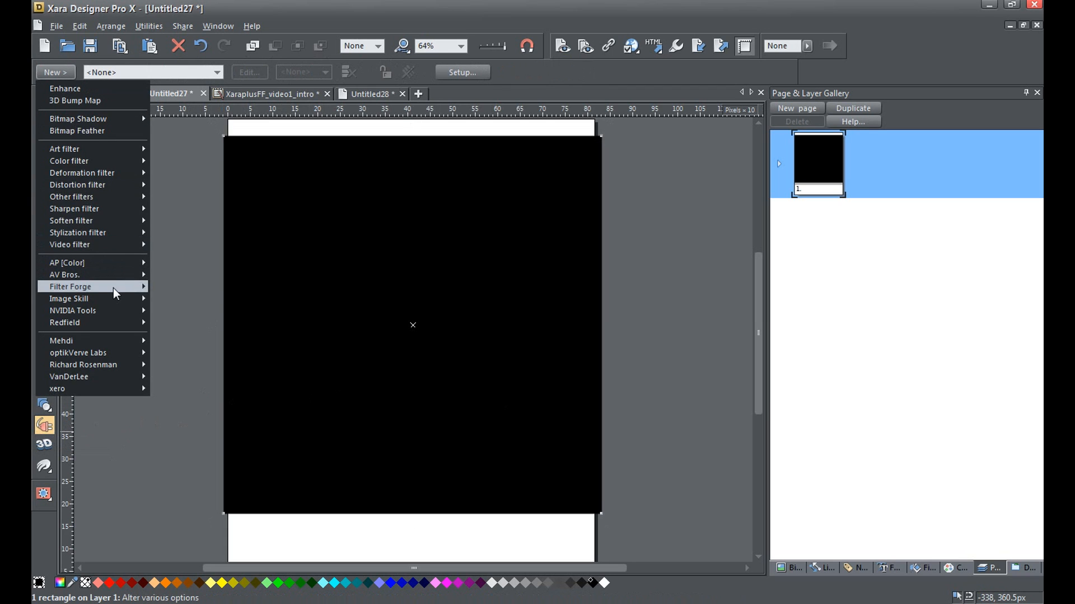
mouse_move(113, 287)
click(174, 292)
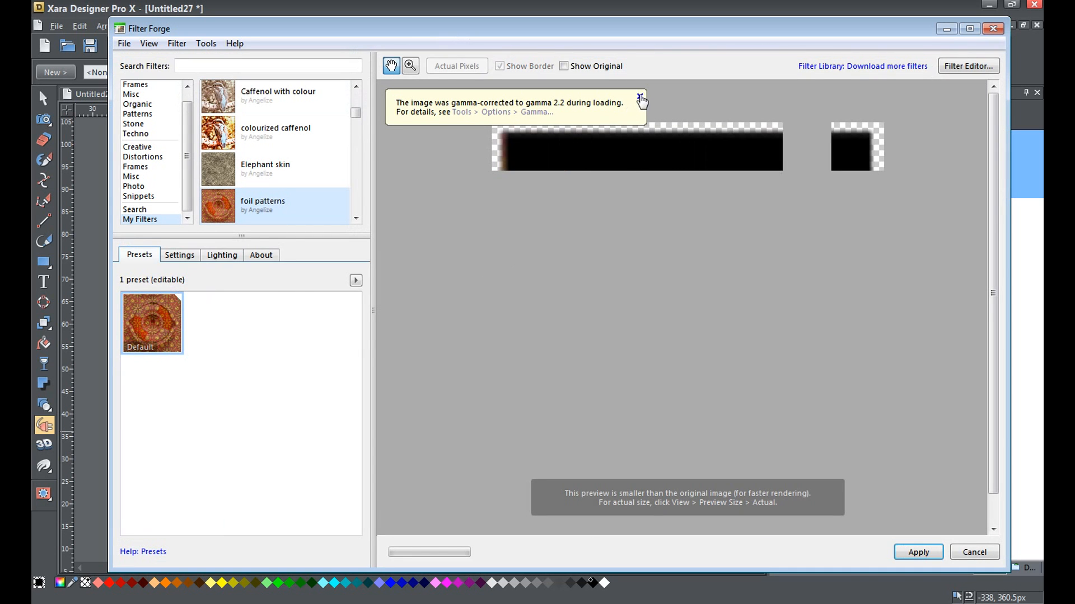
click(640, 99)
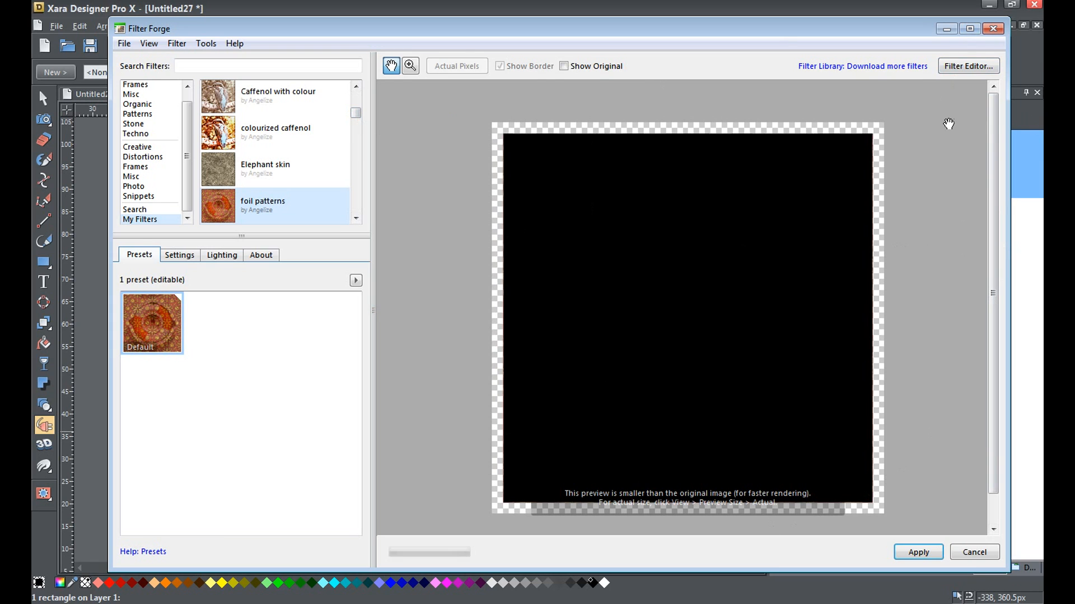
Step: Open the Filter Forge filter editor with the option to create a new filter
click(962, 67)
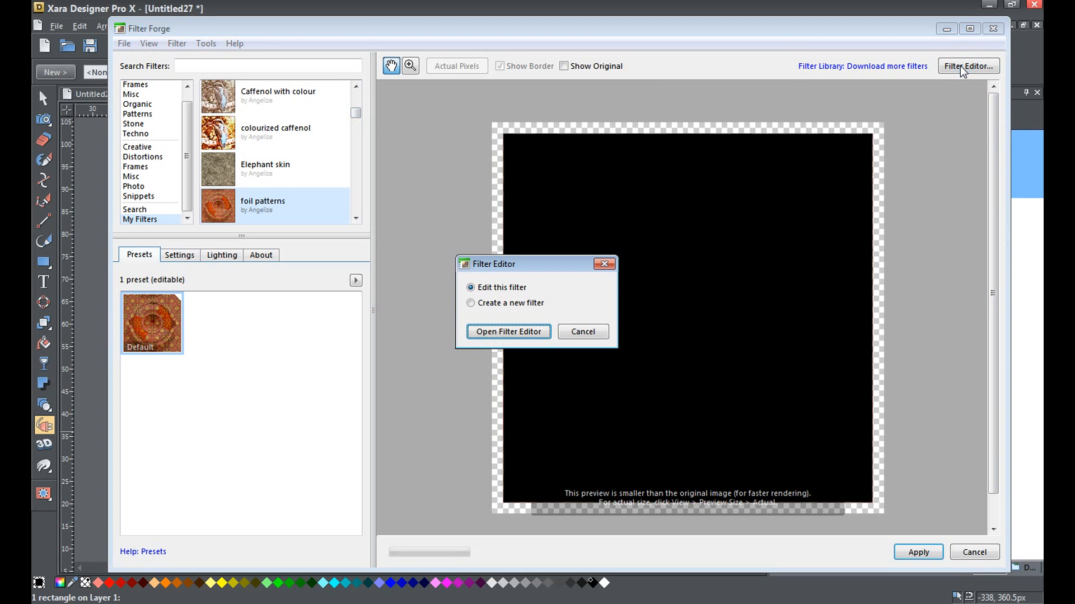
click(470, 303)
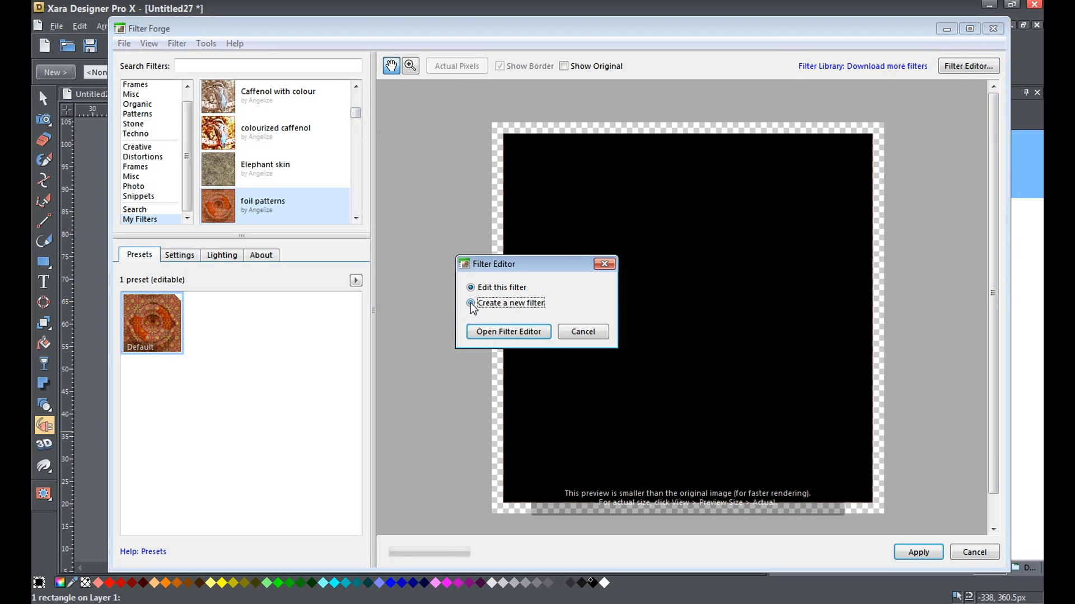
click(507, 336)
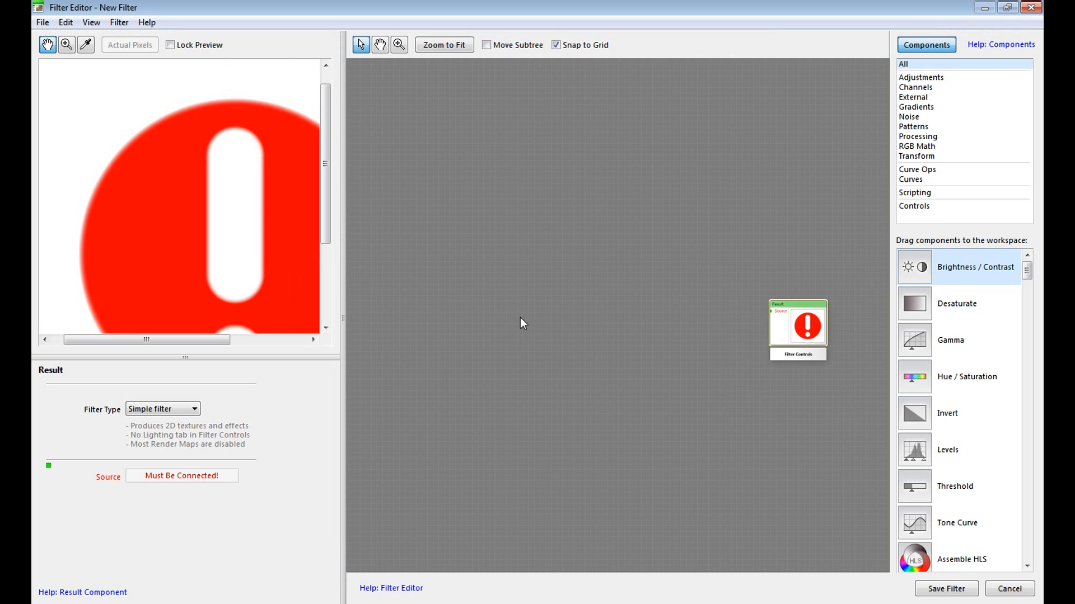
Step: Add a Perlin Noise component to the filter workspace and position it in the upper middle, leaving room for controls beside it
drag(495, 328, 708, 321)
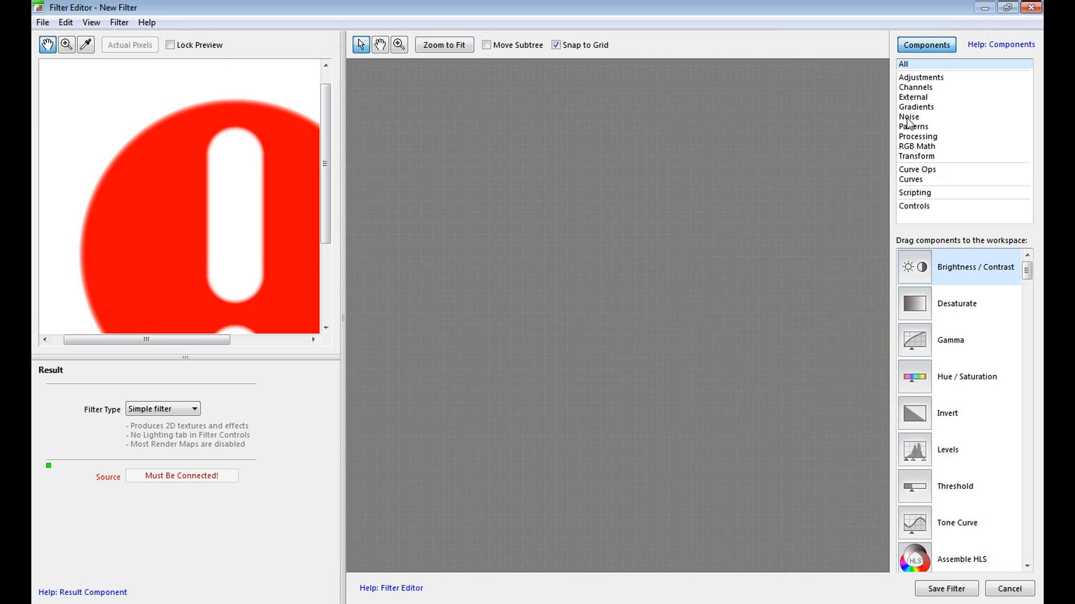
click(908, 120)
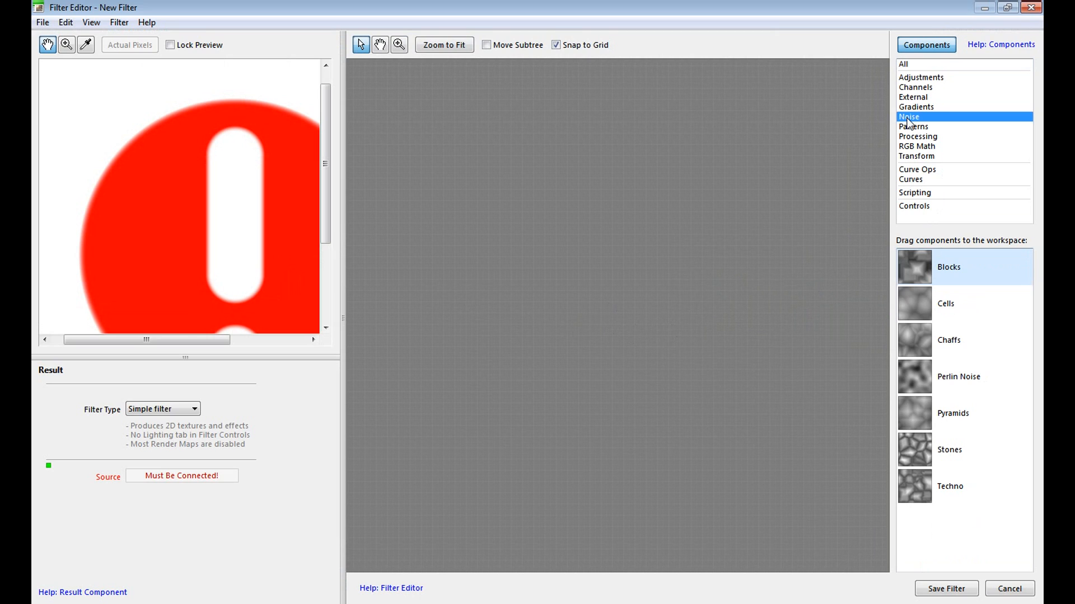
click(916, 374)
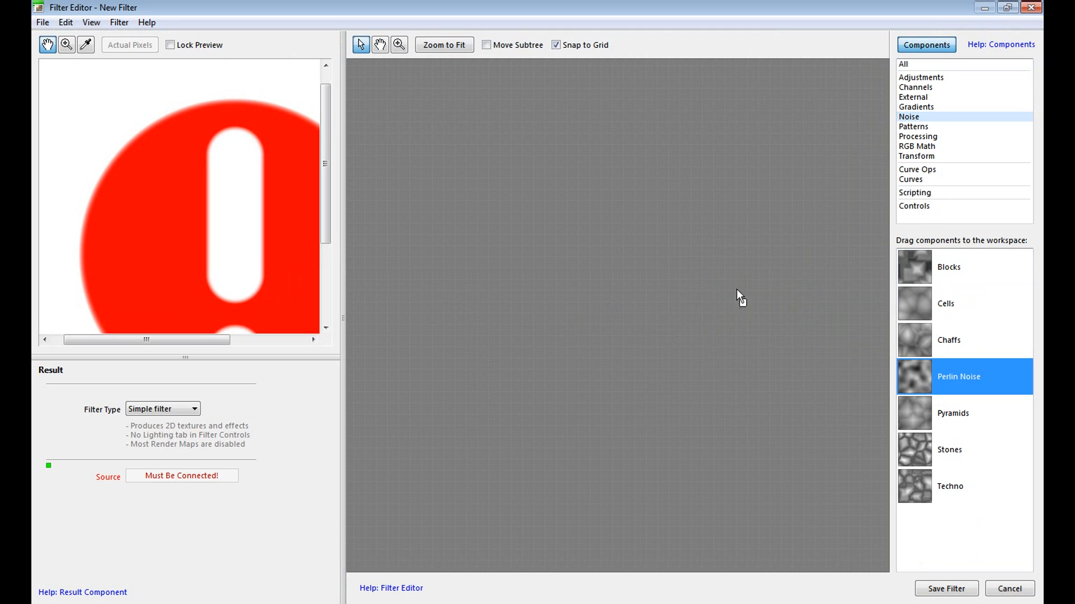
drag(461, 157, 461, 158)
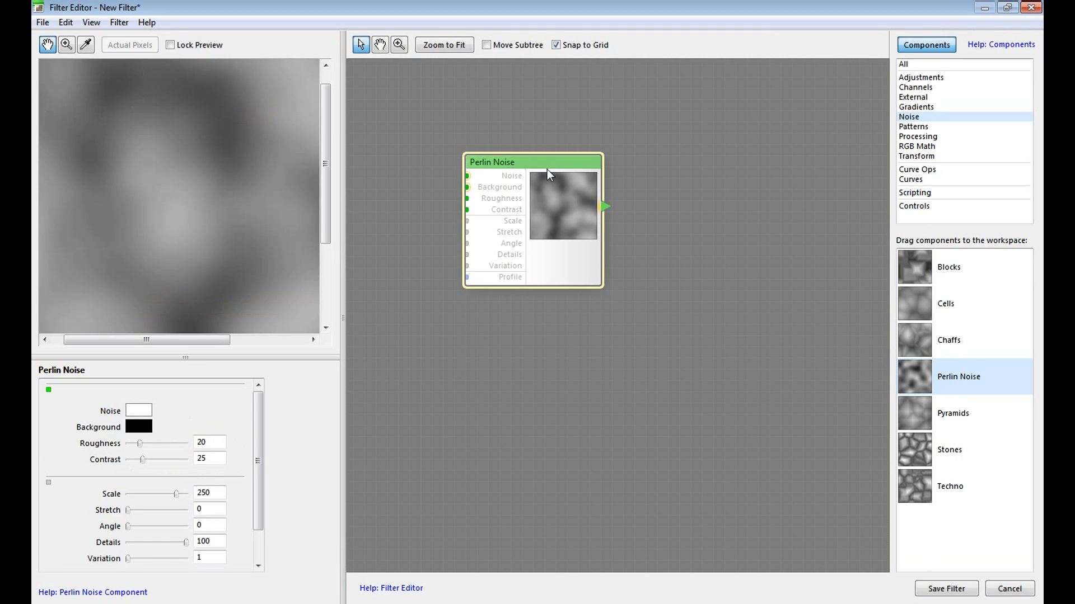
drag(549, 163, 515, 130)
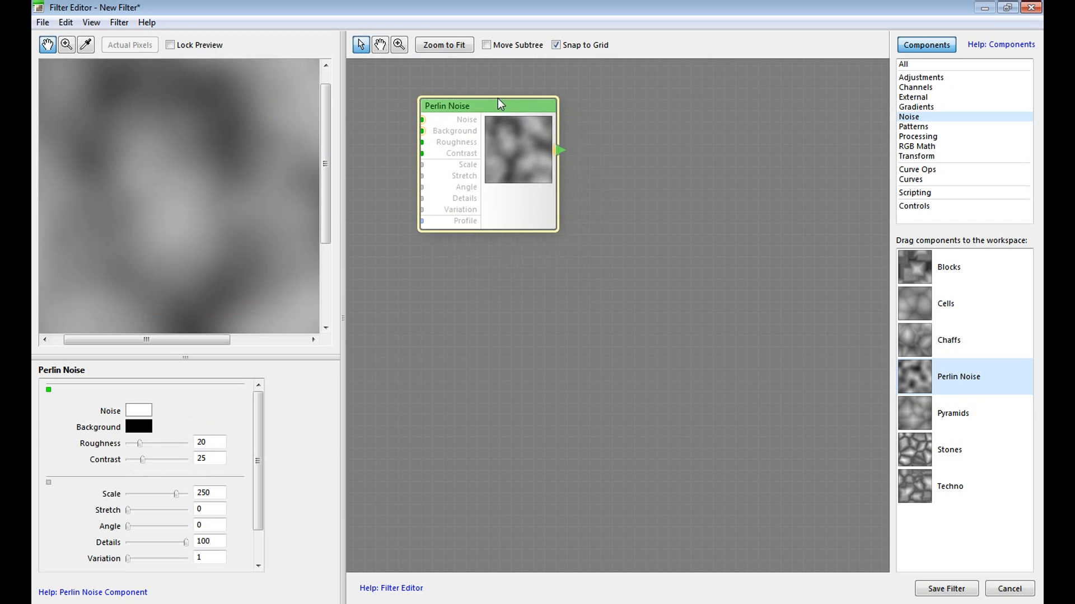
drag(499, 104, 495, 78)
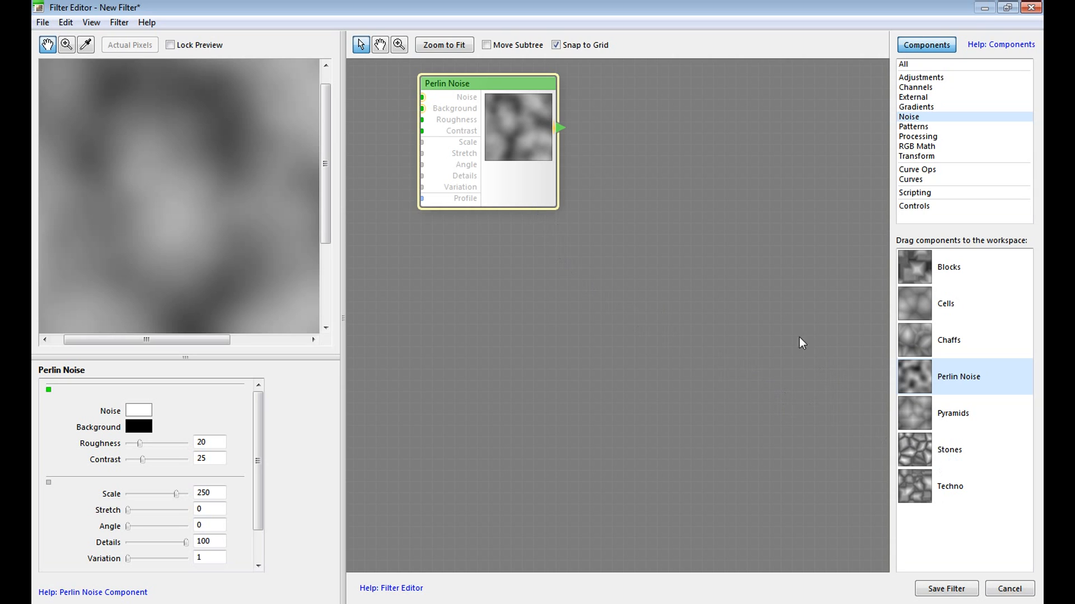
drag(519, 84, 540, 123)
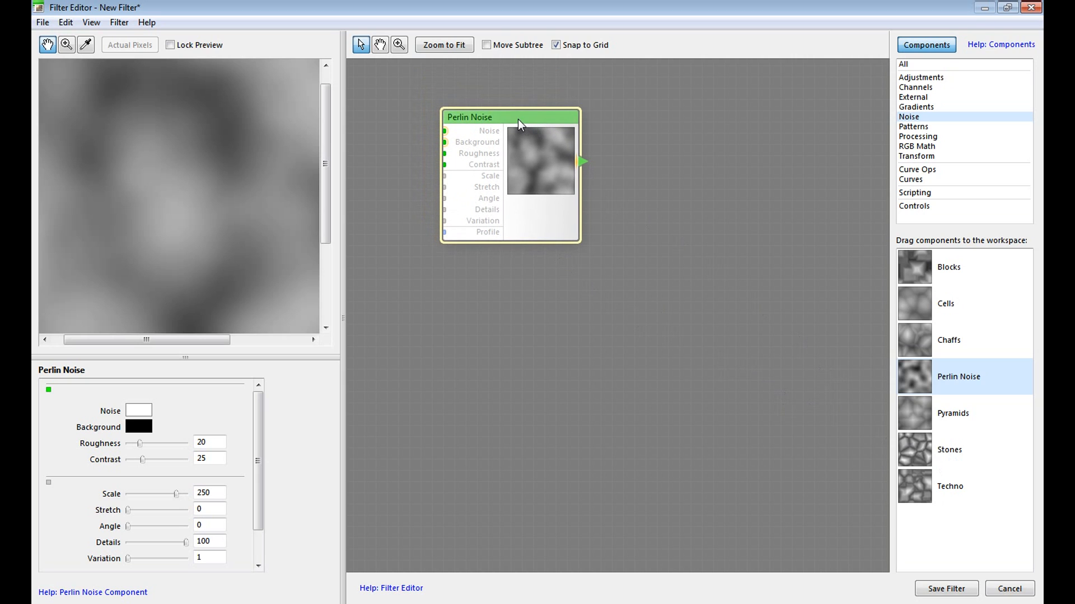
drag(505, 118, 646, 165)
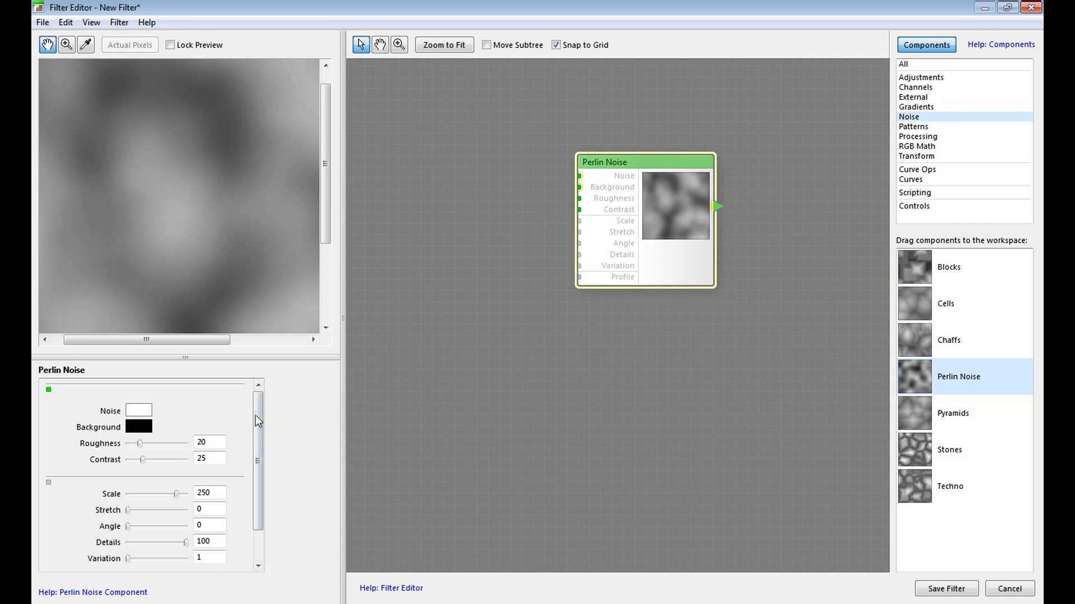
Step: Set the Perlin Noise roughness to 69, contrast to 58 and scale to 219
mouse_move(256, 413)
mouse_down()
mouse_move(260, 450)
mouse_move(259, 422)
mouse_up()
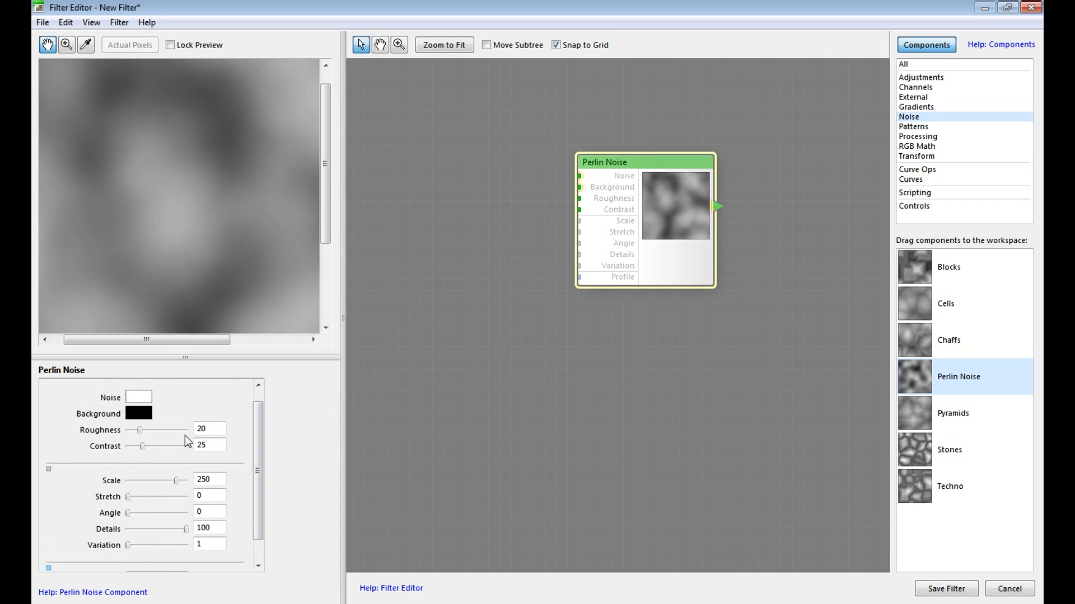
drag(137, 429, 160, 447)
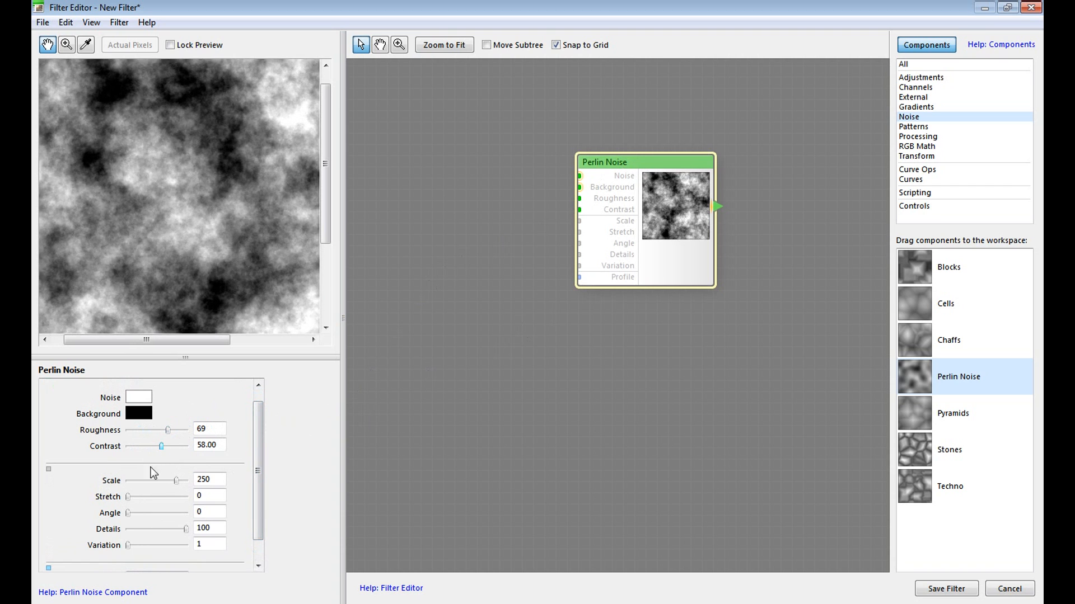
mouse_move(176, 481)
mouse_down()
mouse_move(188, 482)
mouse_move(144, 480)
mouse_move(173, 481)
mouse_up()
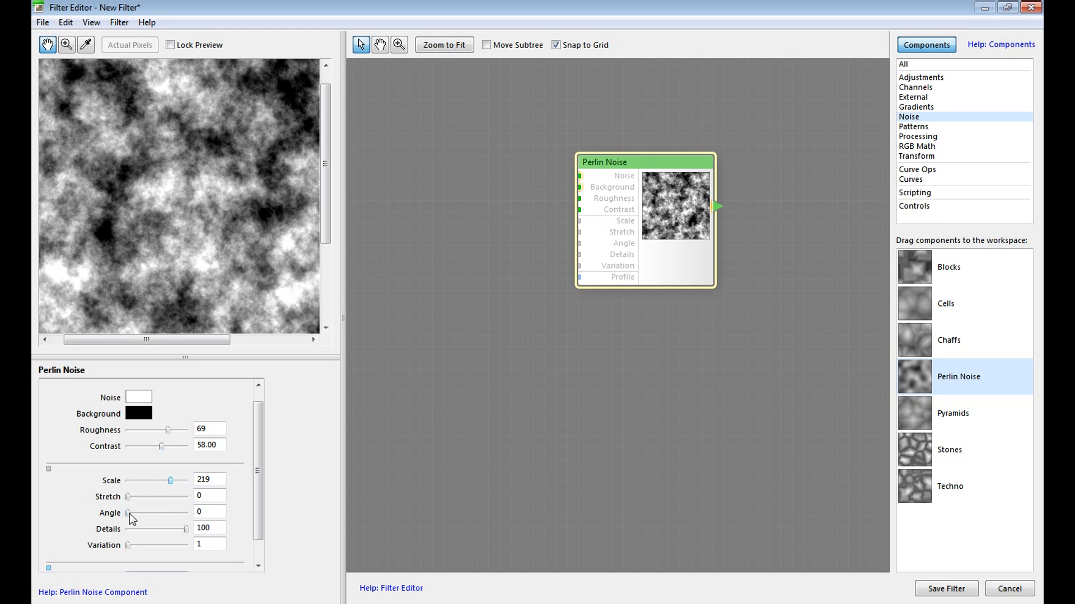
Step: Try a Perlin Noise angle of 43 with a stretch of 31, and return both to 0
drag(129, 514, 135, 514)
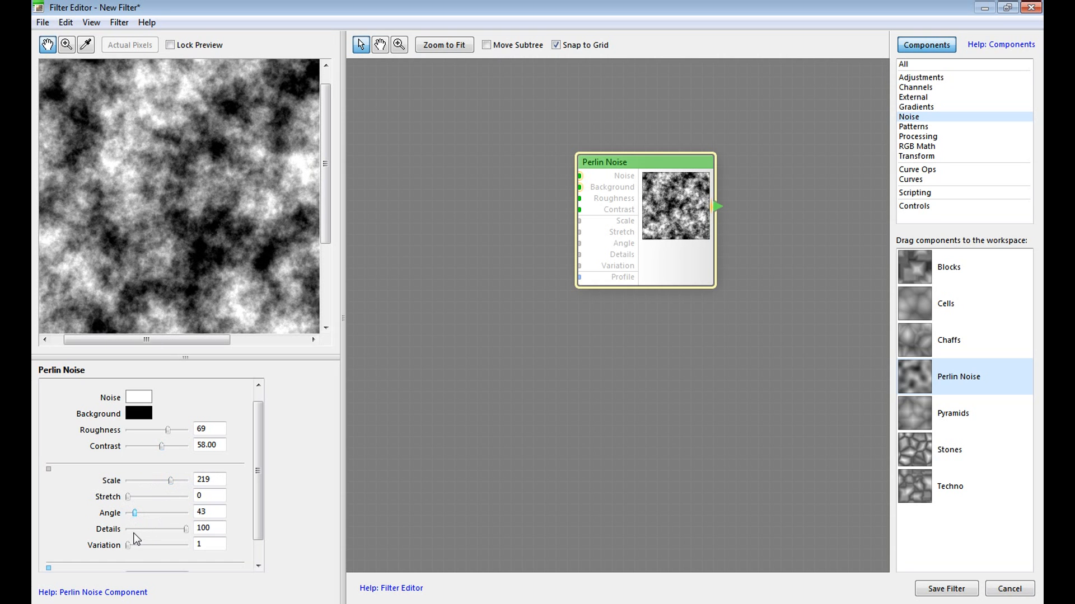
mouse_move(129, 496)
mouse_down()
mouse_move(162, 493)
mouse_move(147, 493)
mouse_up()
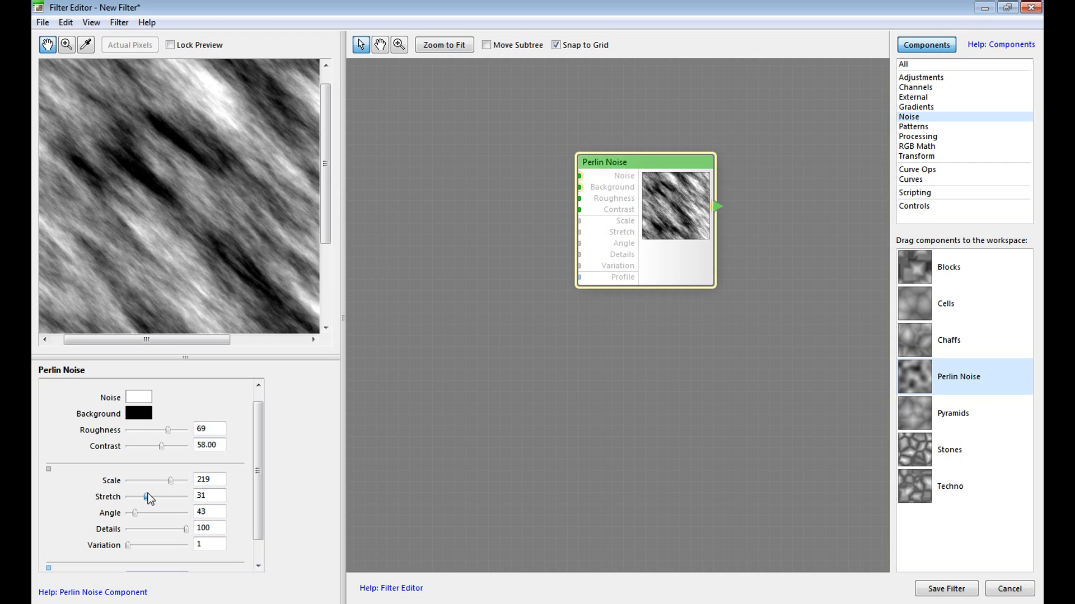
drag(148, 494, 127, 515)
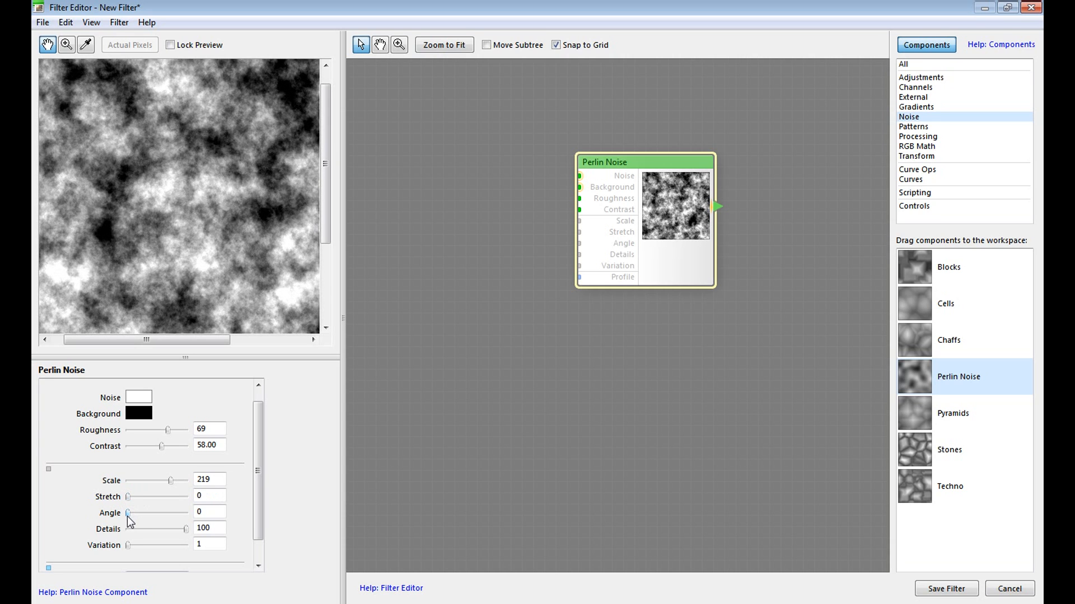
Step: Add two Slider Controls, connect them to the Perlin Noise Roughness and Contrast inputs, and stack them neatly beside the component
click(918, 206)
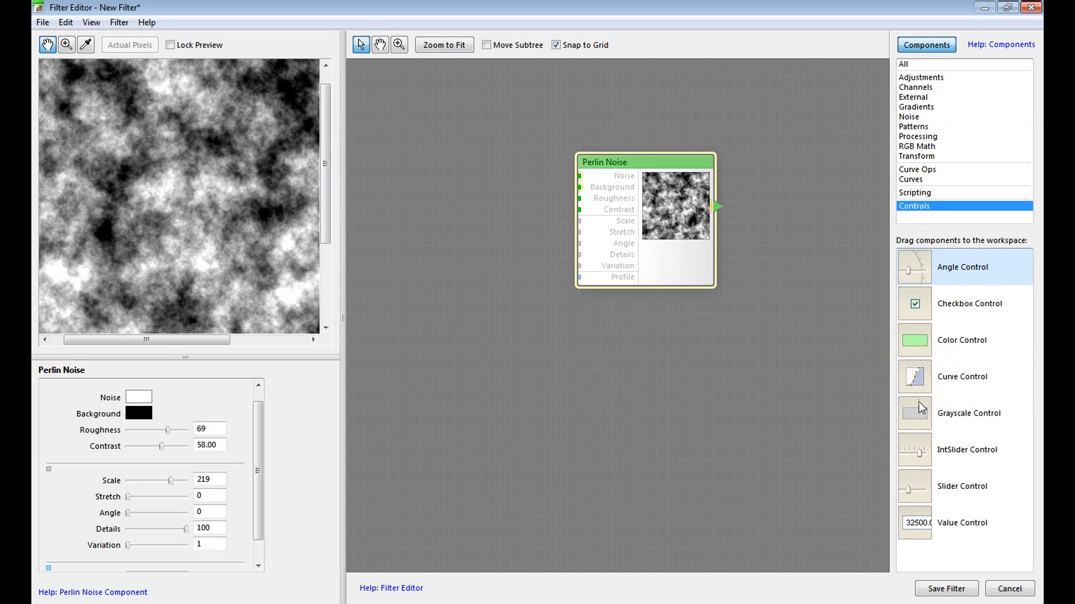
click(920, 483)
drag(614, 267, 451, 171)
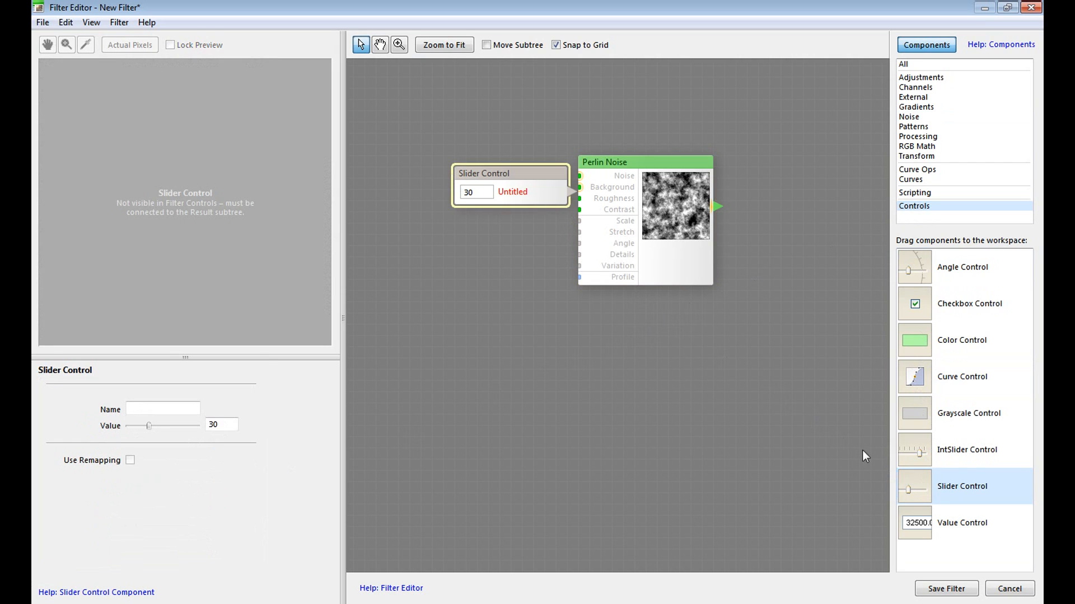
drag(913, 482, 503, 236)
drag(528, 186, 495, 186)
drag(581, 241, 491, 229)
drag(539, 194, 573, 210)
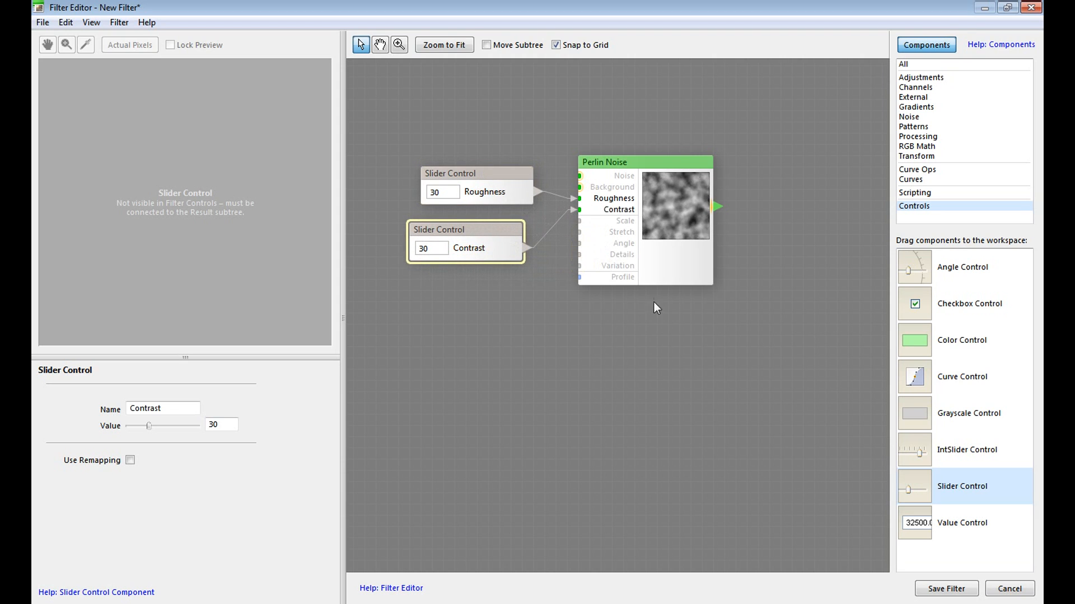
drag(506, 173, 506, 140)
drag(509, 224, 520, 179)
Step: Add a third Slider Control, connect it to the Perlin Noise Scale input, and restack the three sliders higher in the workspace
drag(914, 483, 701, 368)
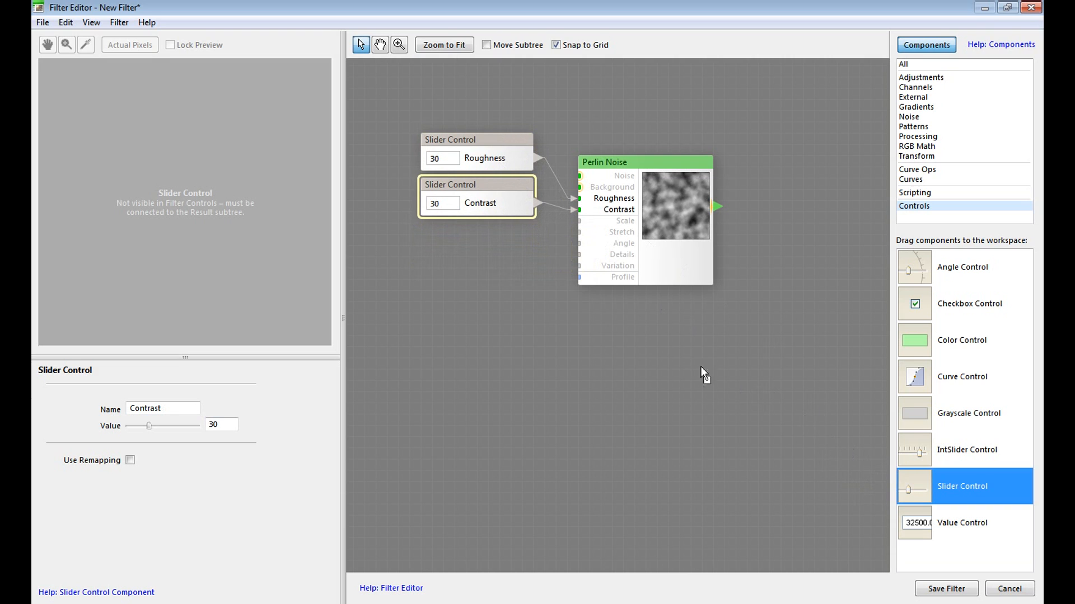
drag(480, 278, 480, 278)
drag(559, 287, 485, 253)
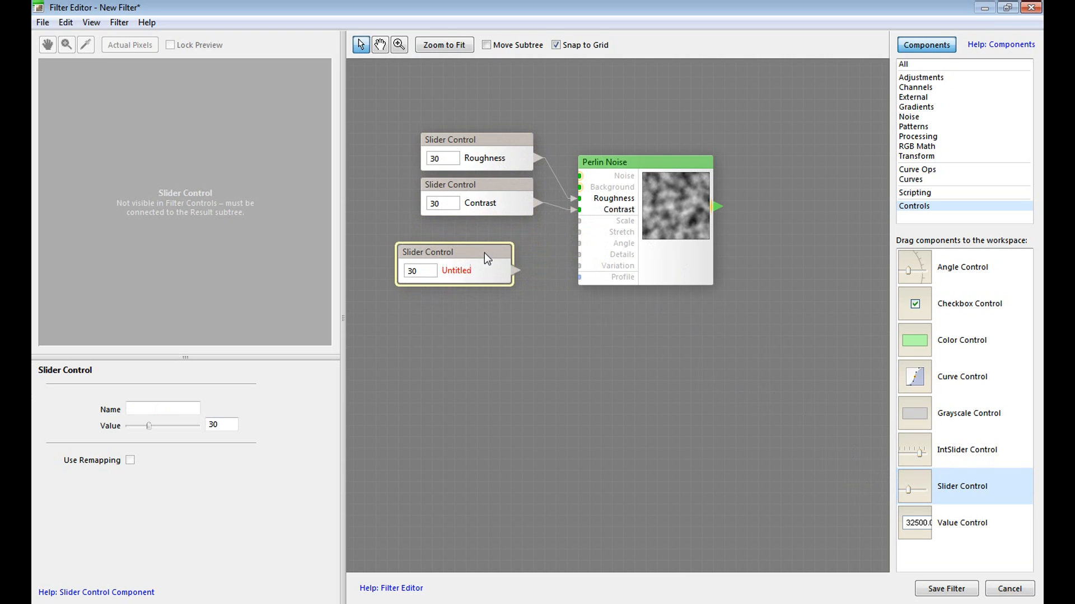
drag(545, 226, 554, 223)
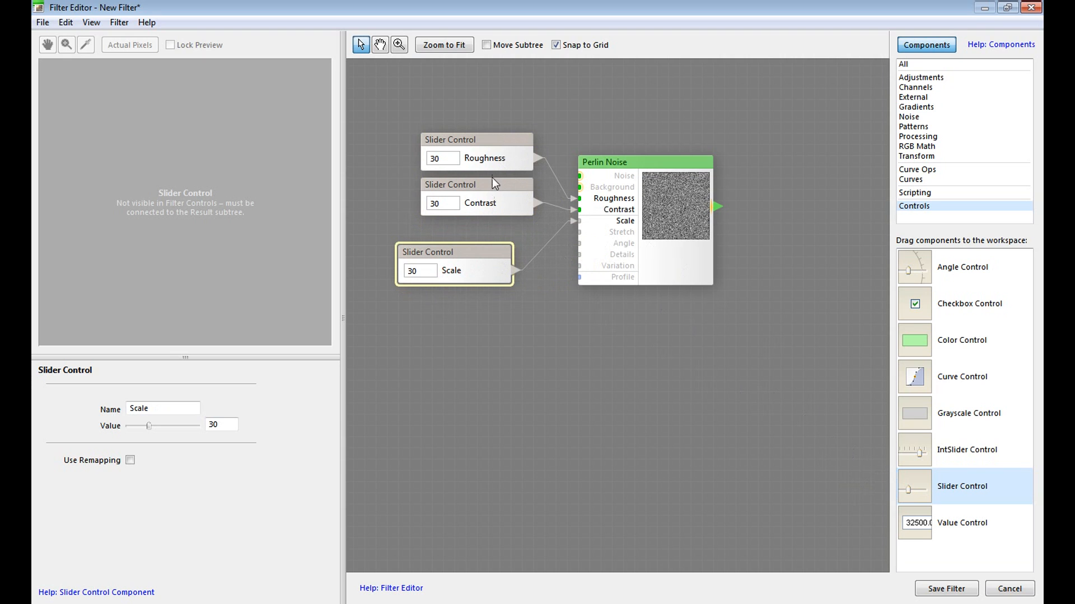
drag(490, 150, 468, 93)
drag(496, 183, 481, 143)
drag(484, 255, 483, 185)
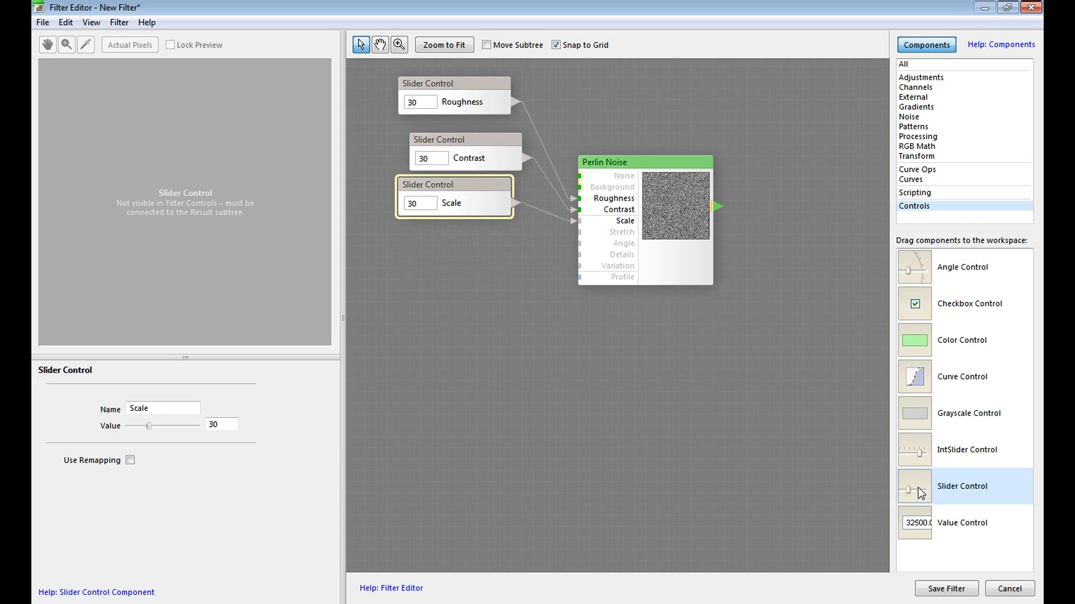
Step: Add a Slider Control connected to the Perlin Noise Details input and place an IntSlider Control below it
drag(918, 489, 515, 259)
drag(463, 236, 579, 255)
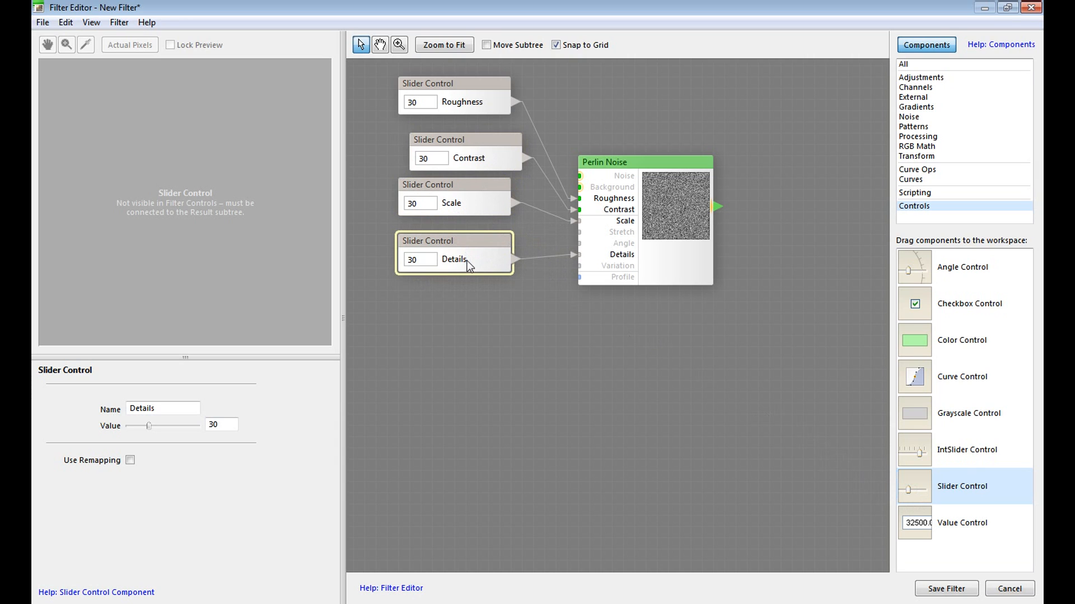
click(913, 450)
drag(448, 318, 474, 293)
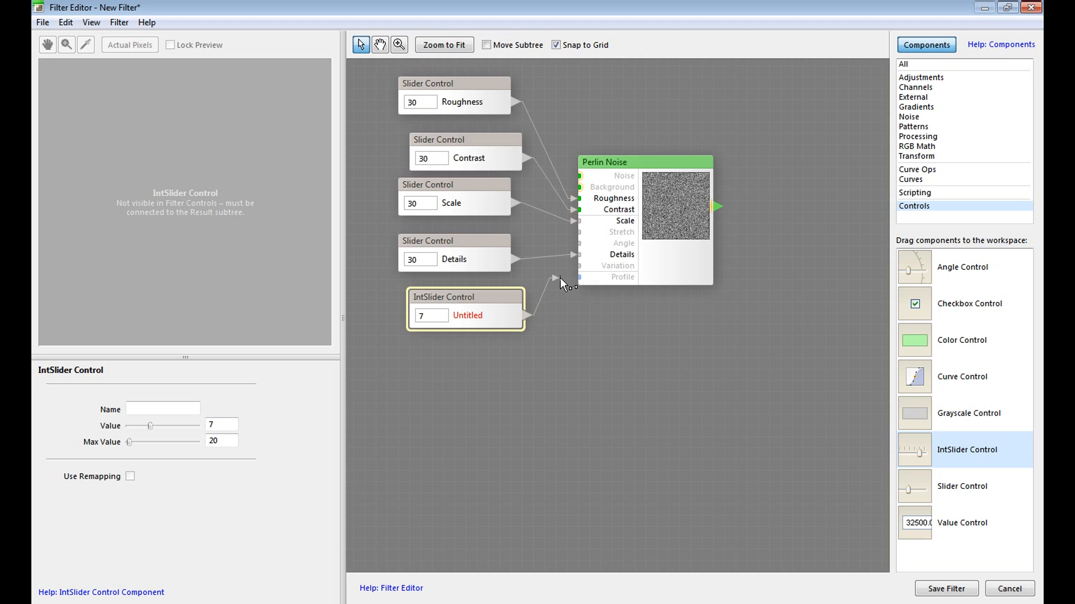
Step: Try the Electricity profile on the Perlin Noise component and inspect its pattern up close in the preview
click(688, 267)
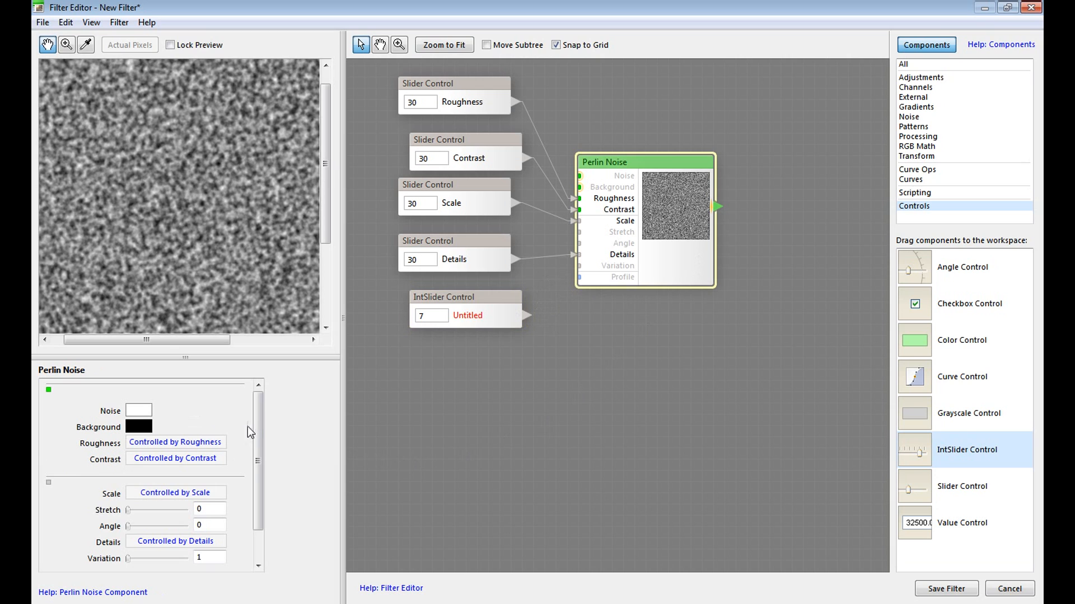
drag(257, 416, 261, 463)
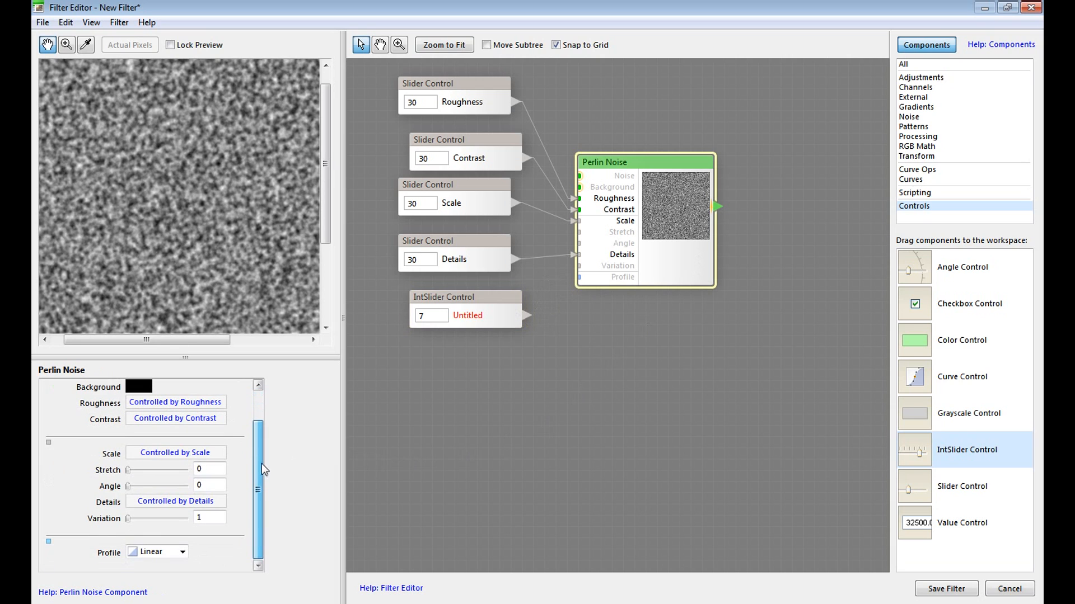
click(183, 554)
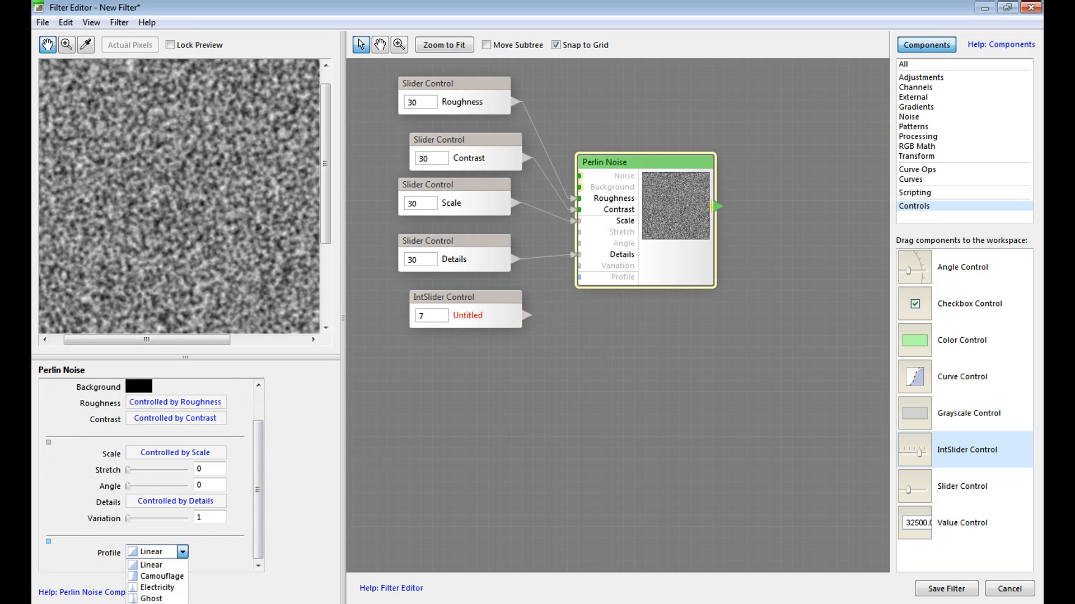
click(163, 588)
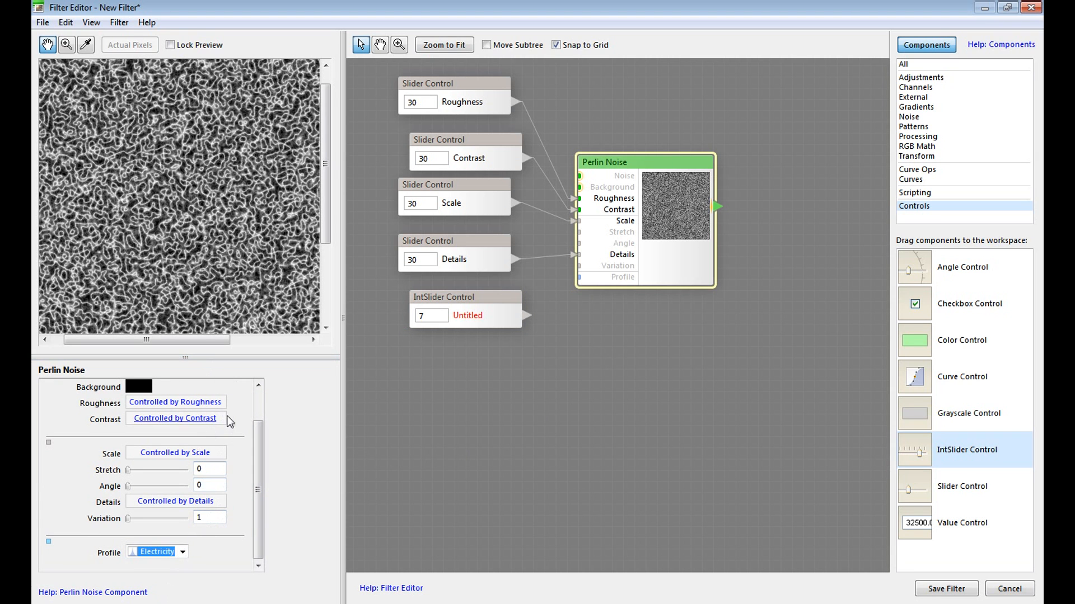
scroll(233, 208, up, 3)
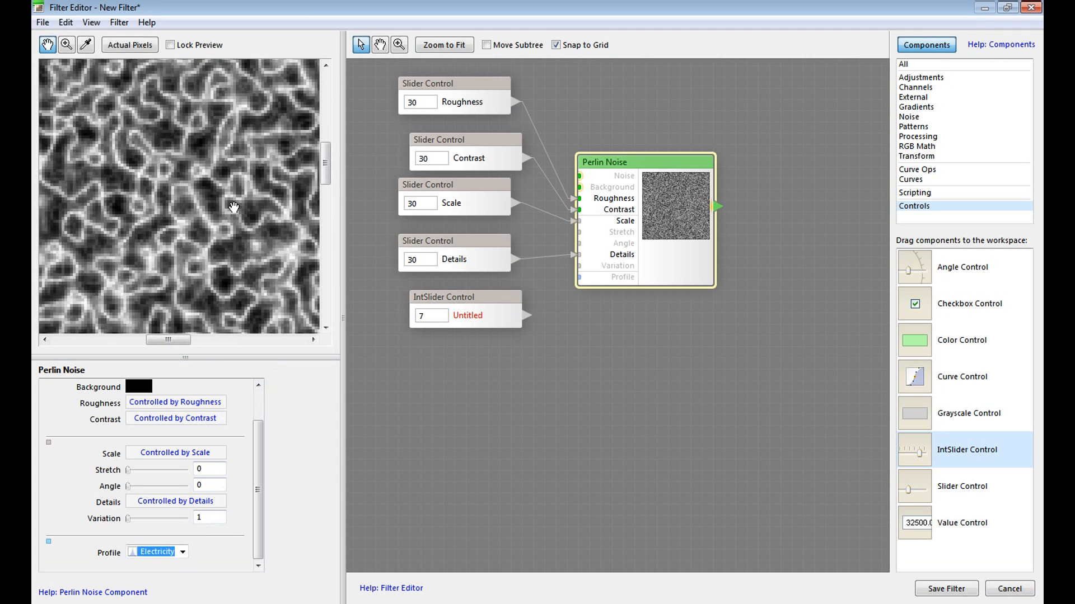
scroll(233, 207, down, 3)
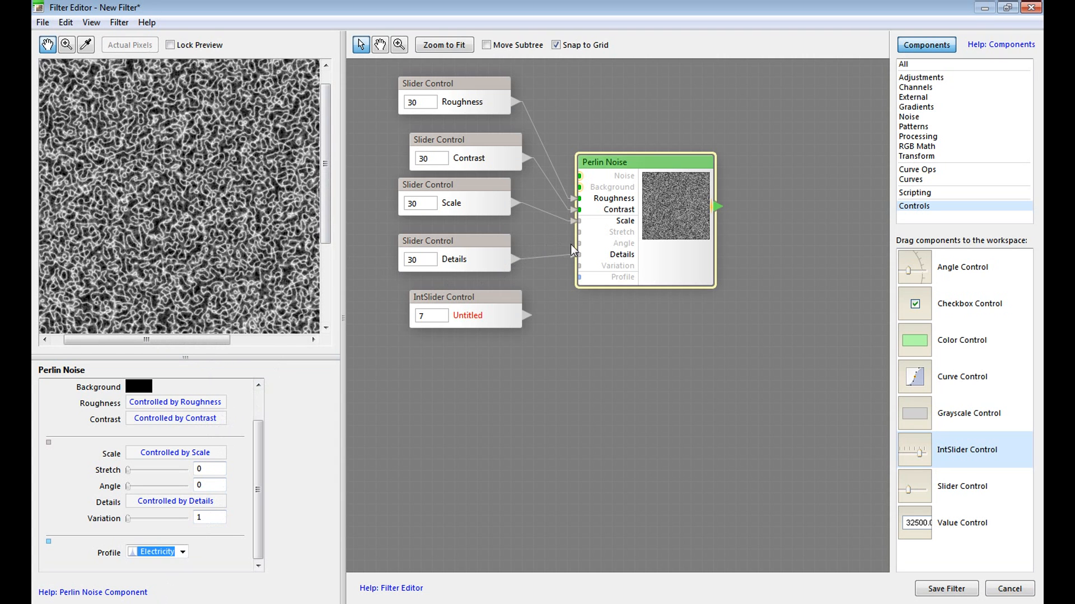
Step: Set the Scale slider to 60, and connect the IntSlider Control to the Perlin Noise Profile input
click(456, 206)
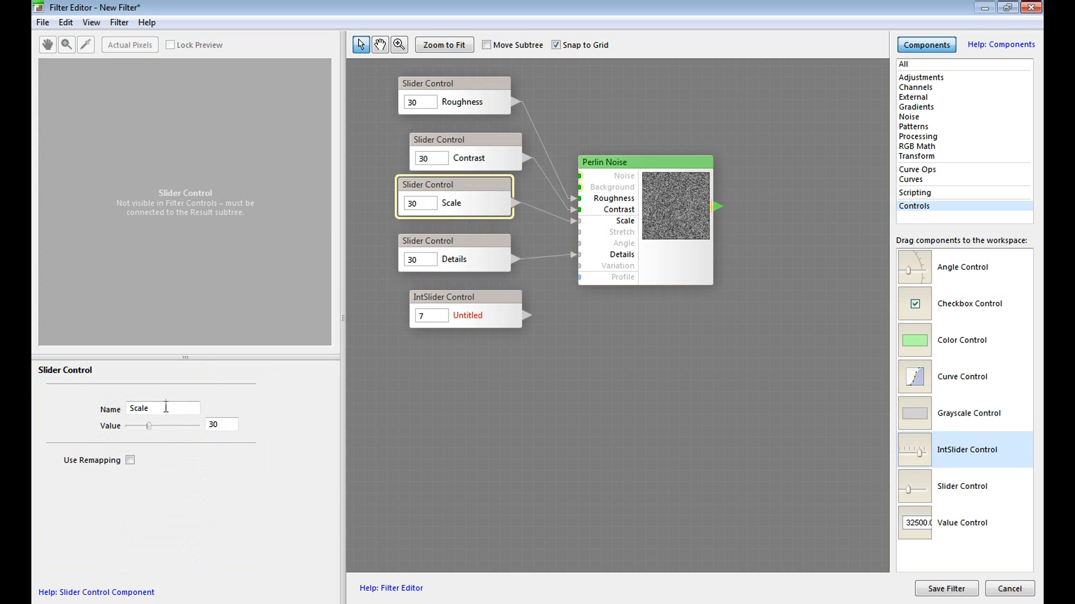
drag(148, 427, 169, 429)
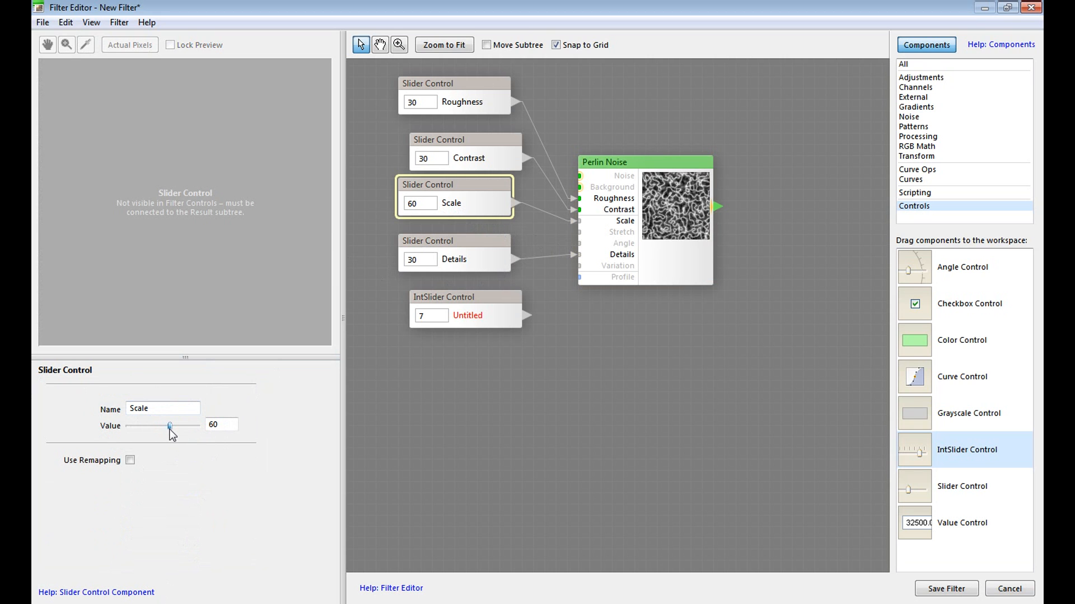
click(665, 250)
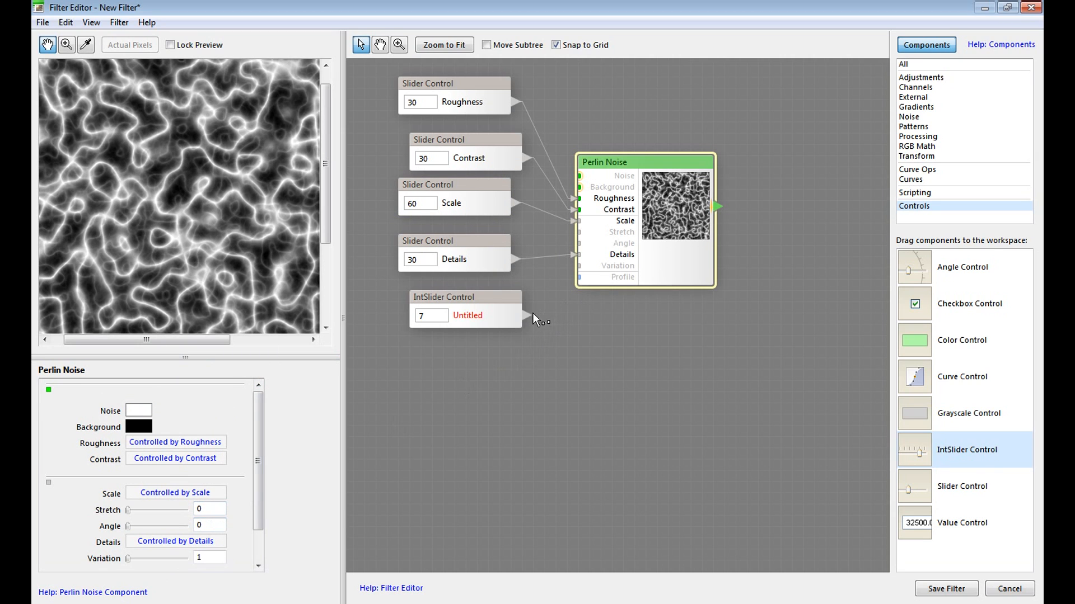
drag(526, 315, 573, 276)
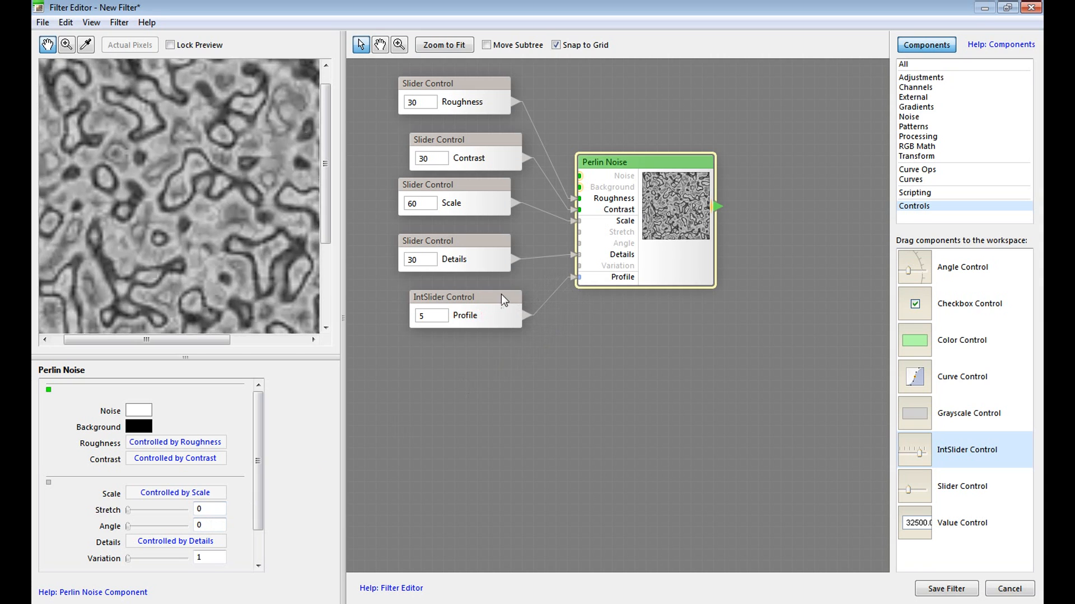
mouse_move(496, 296)
mouse_down()
mouse_move(469, 291)
mouse_move(479, 289)
mouse_up()
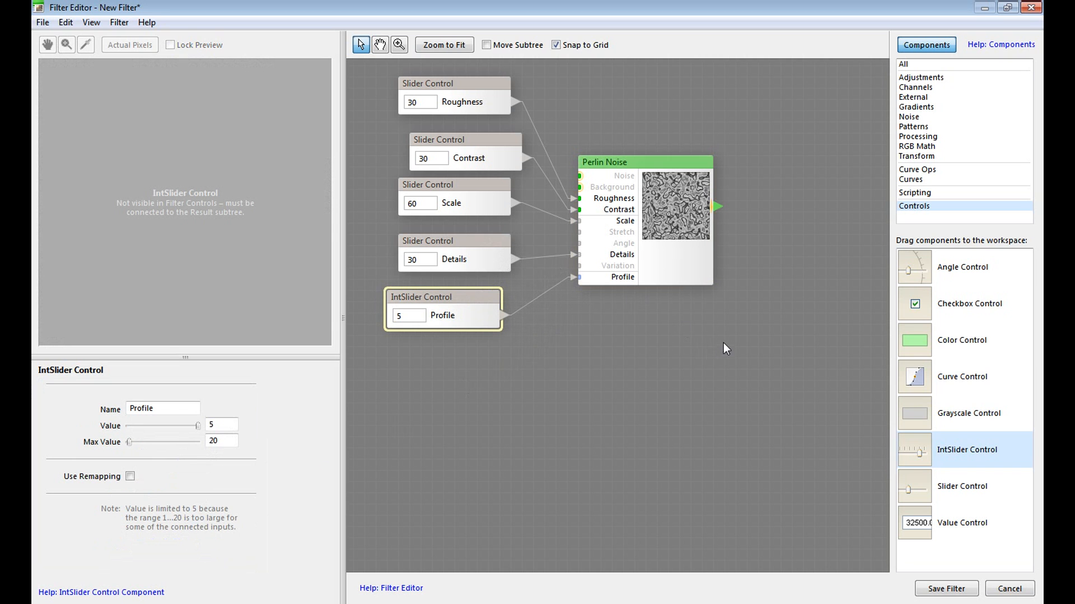
Step: Move the Result component close beside Perlin Noise and connect the Perlin Noise output to its Source input
scroll(730, 340, down, 3)
drag(754, 339, 609, 372)
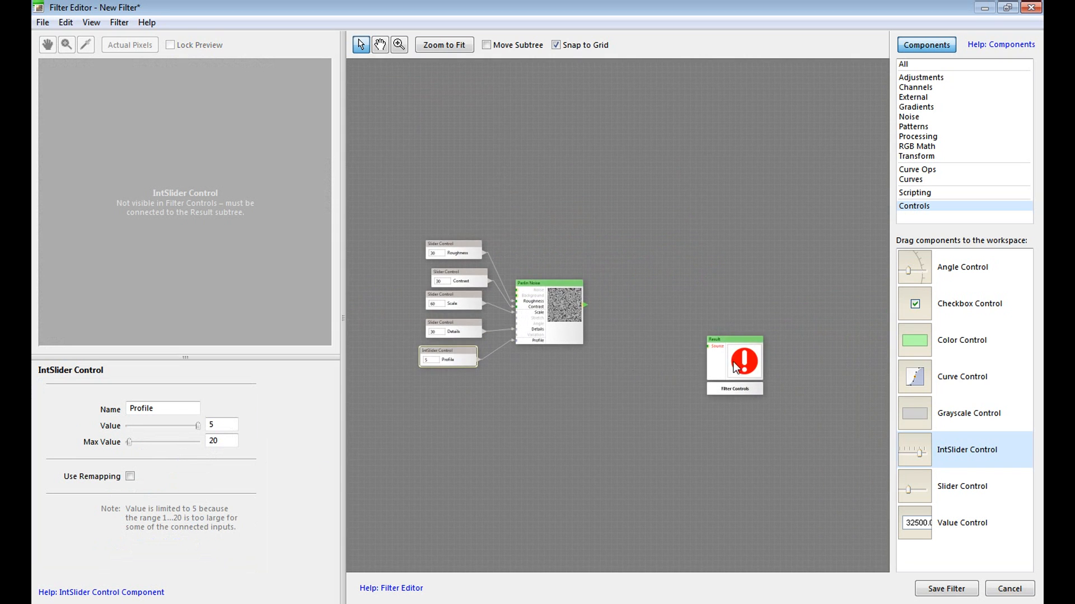
drag(737, 342, 662, 295)
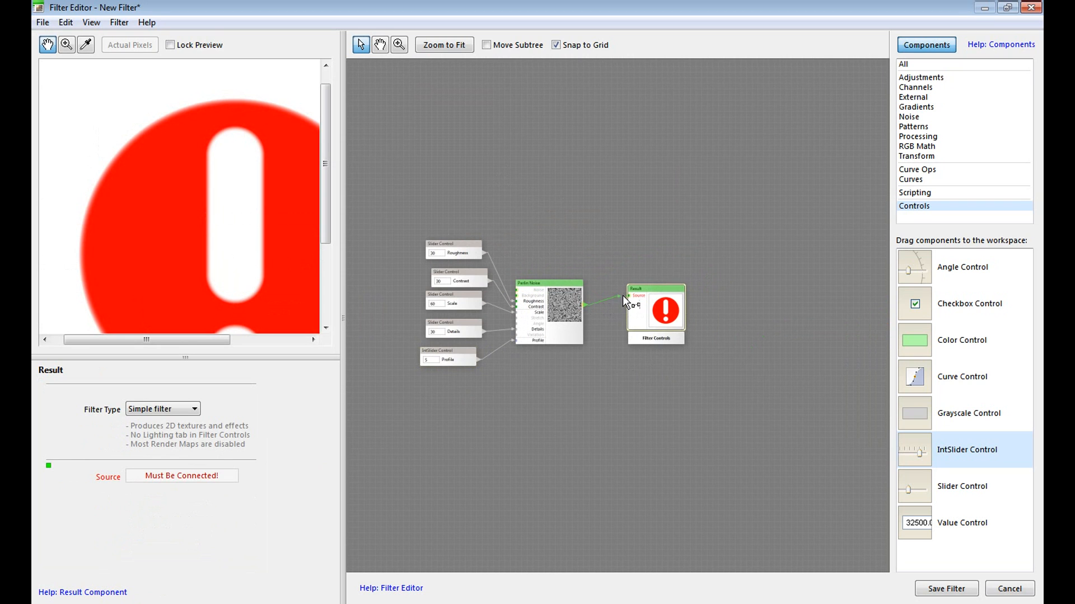
drag(626, 294, 626, 294)
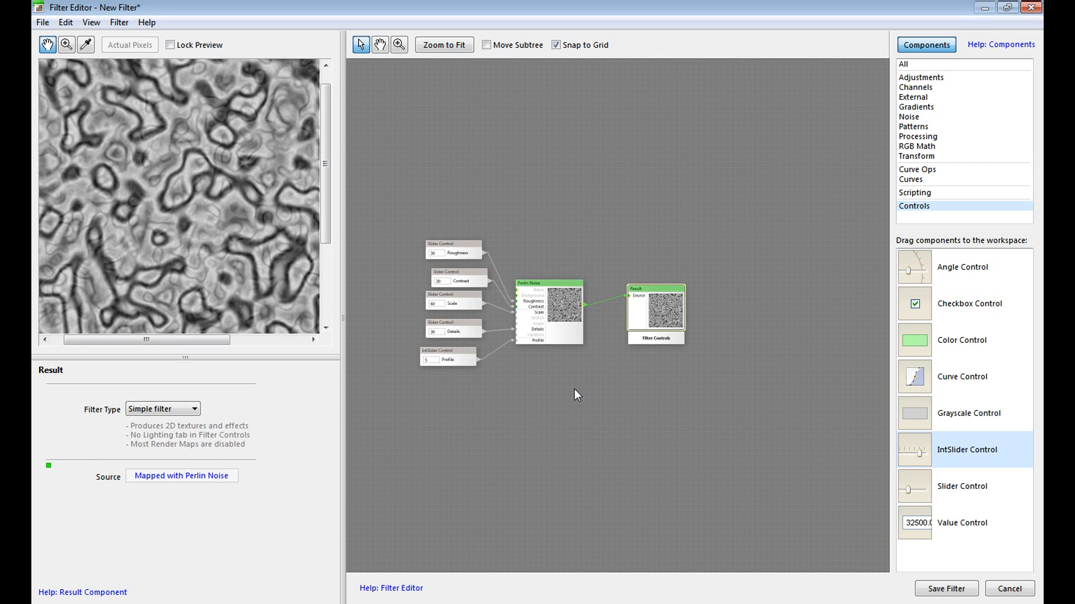
Step: Save the filter under the name "mini noise"
click(950, 591)
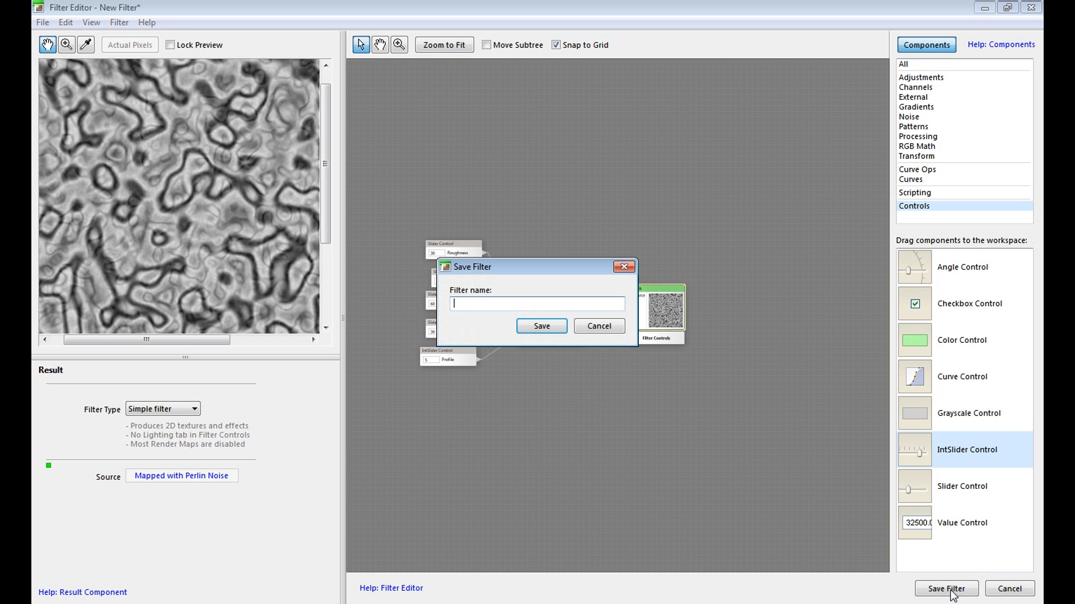
text(mini noise)
click(553, 325)
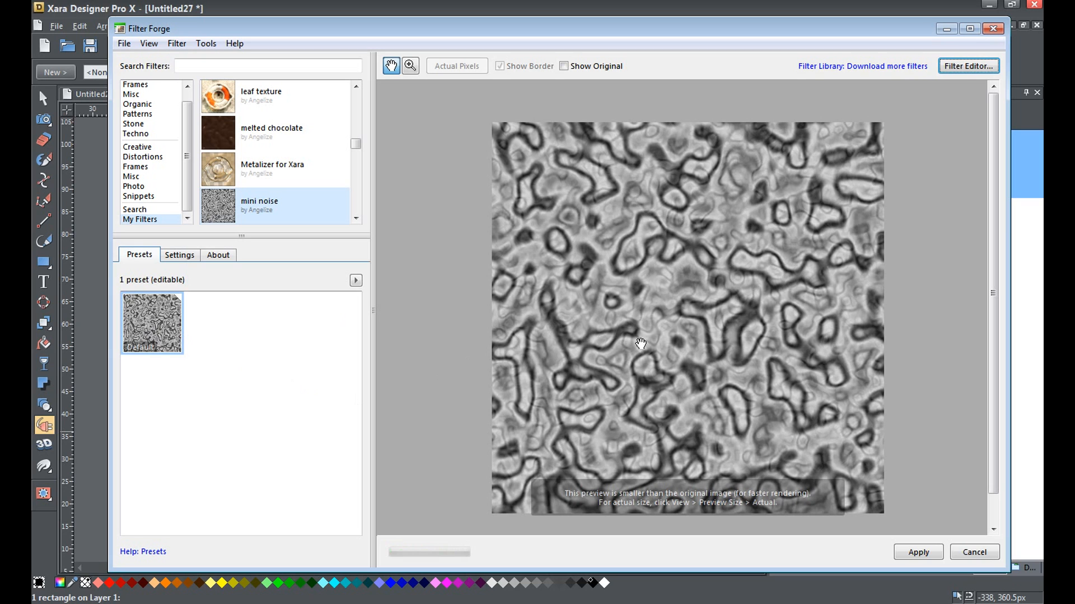
Step: Set the mini noise filter's contrast to 35, details to 86, roughness to 56, scale to 70 and profile to 1
click(180, 256)
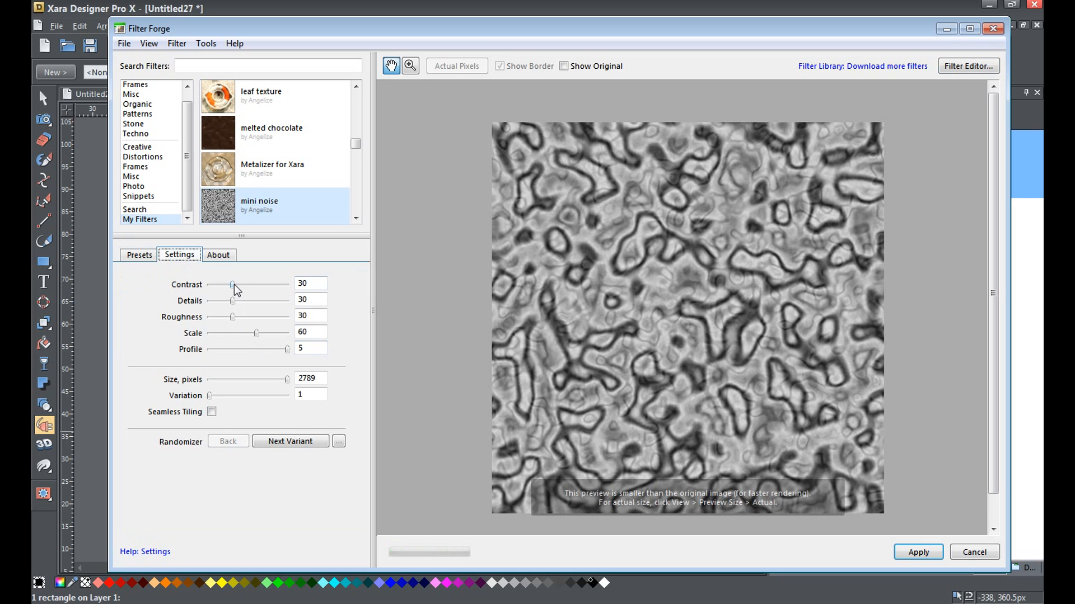
mouse_move(231, 284)
mouse_down()
mouse_move(250, 285)
mouse_move(220, 281)
mouse_move(236, 284)
mouse_up()
drag(287, 352, 206, 350)
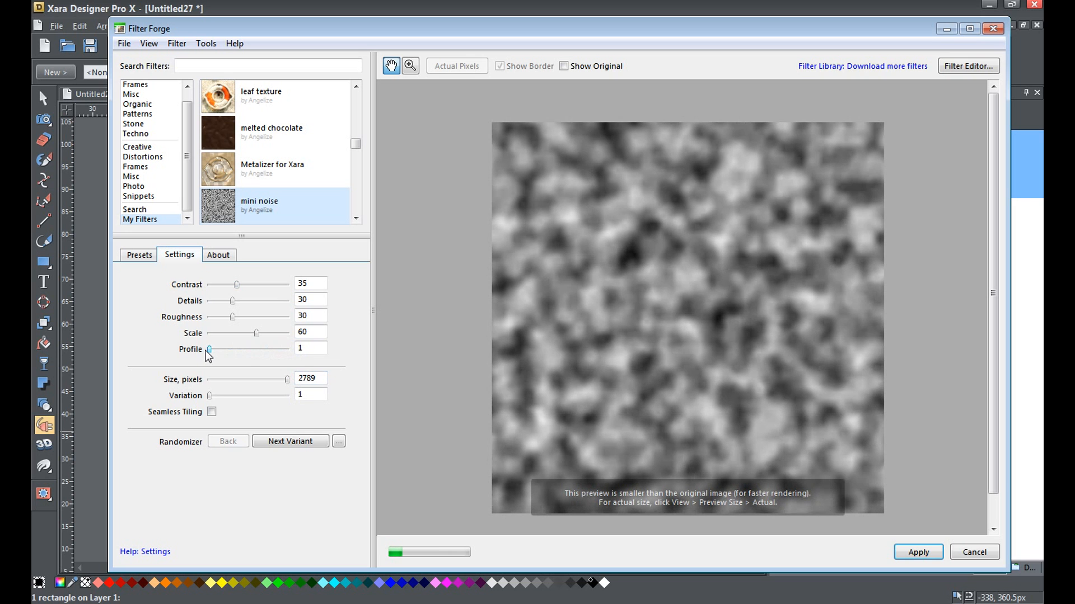
drag(232, 317, 273, 320)
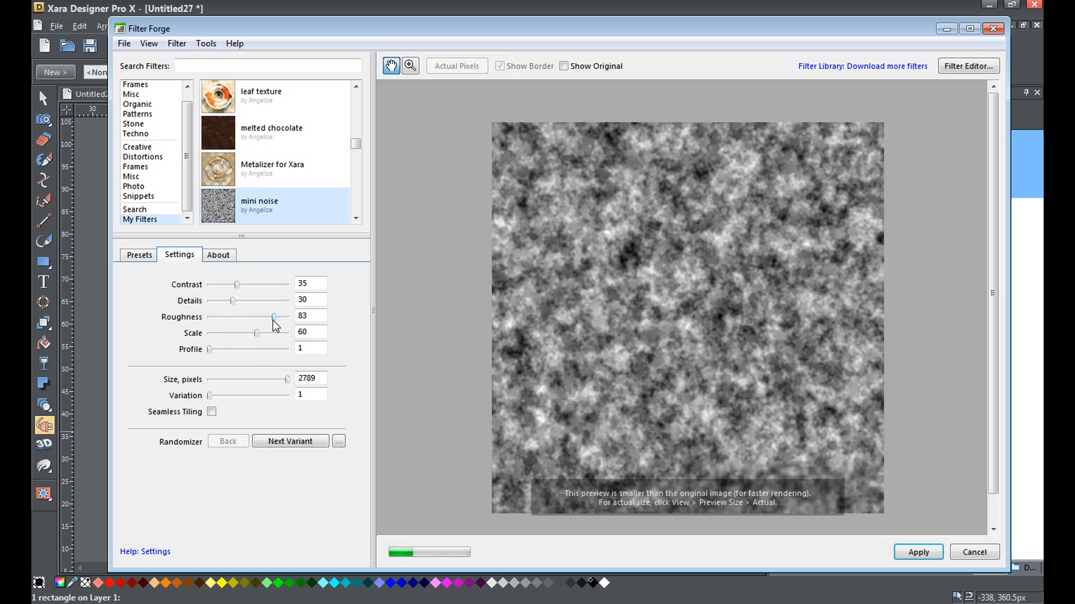
drag(233, 302, 254, 318)
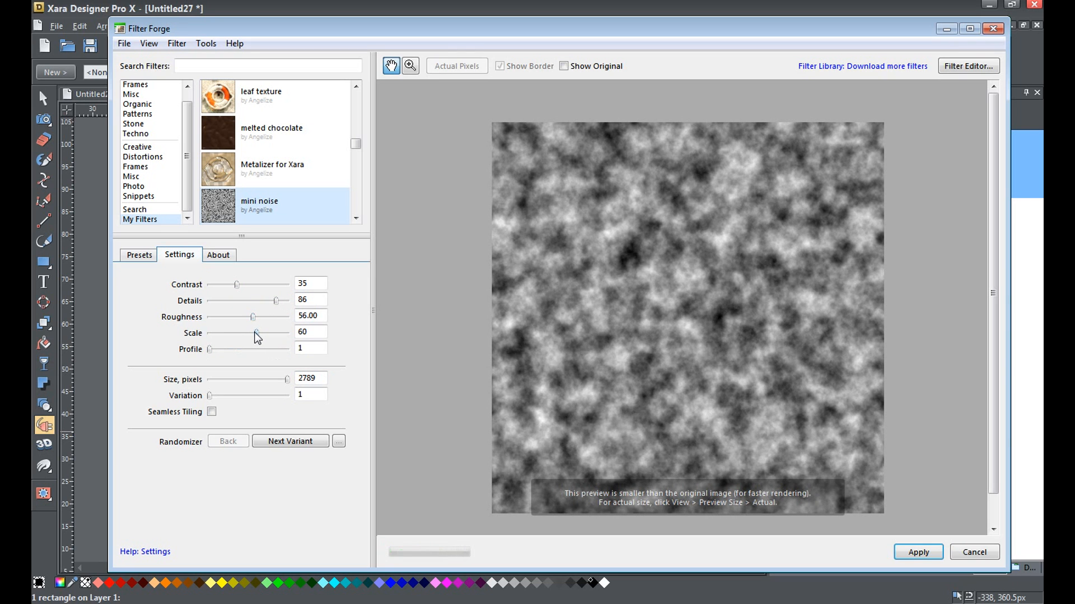
drag(256, 333, 263, 333)
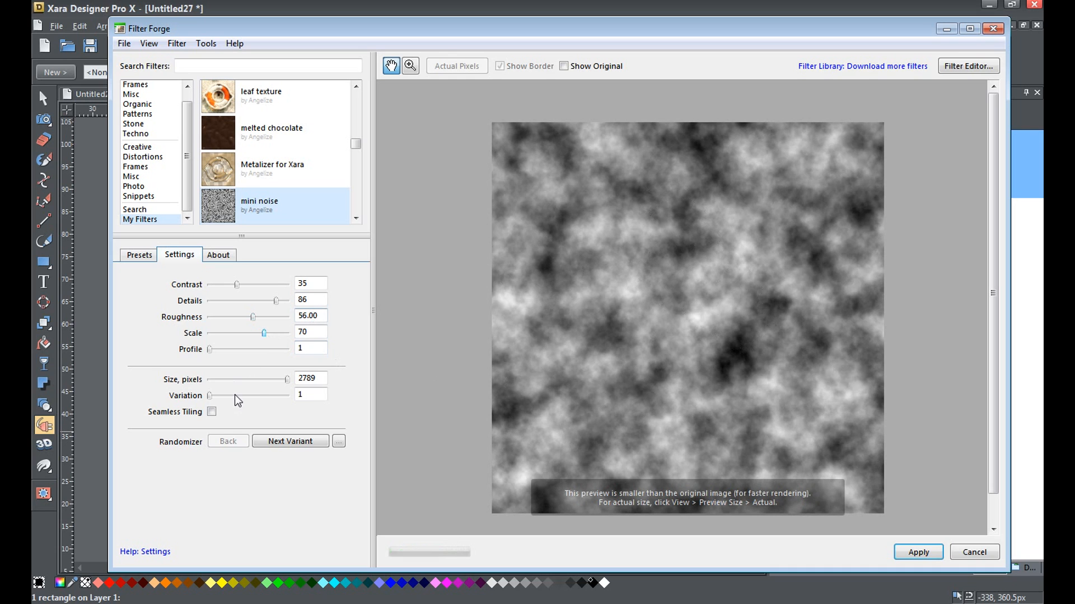
Step: Enable seamless tiling for the mini noise filter and apply it to the rectangle
click(211, 412)
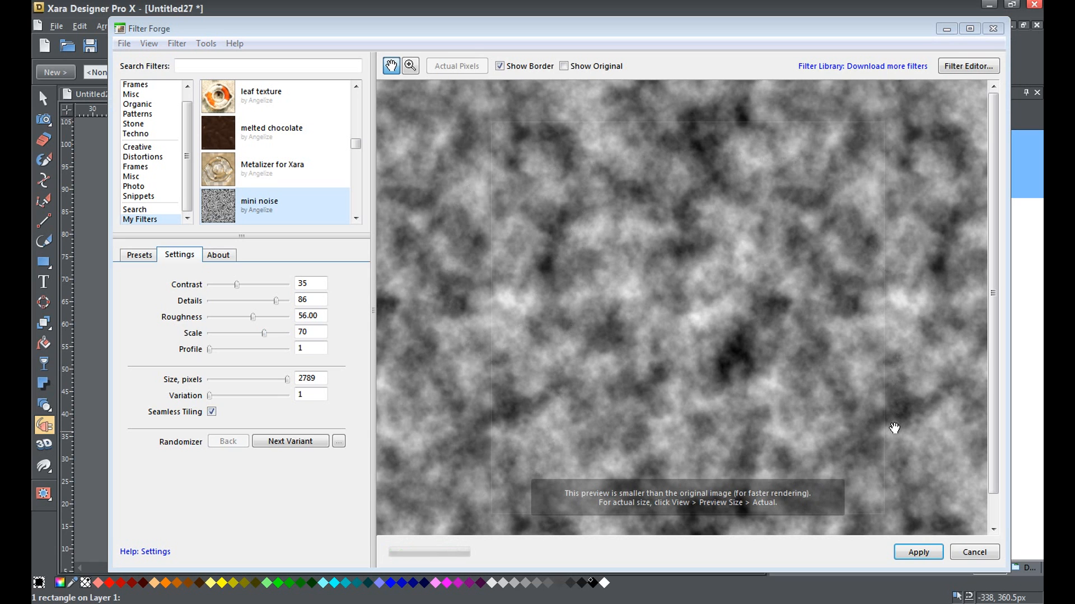
click(928, 553)
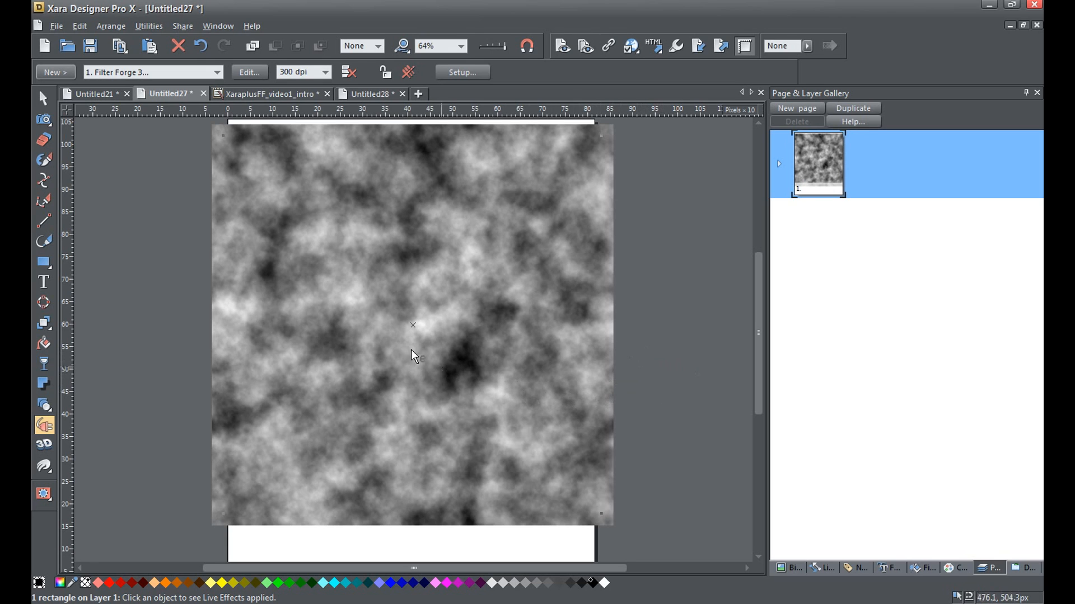
Step: Lock the rectangle's Filter Forge live effect and move the textured rectangle off the page to its left side
click(386, 74)
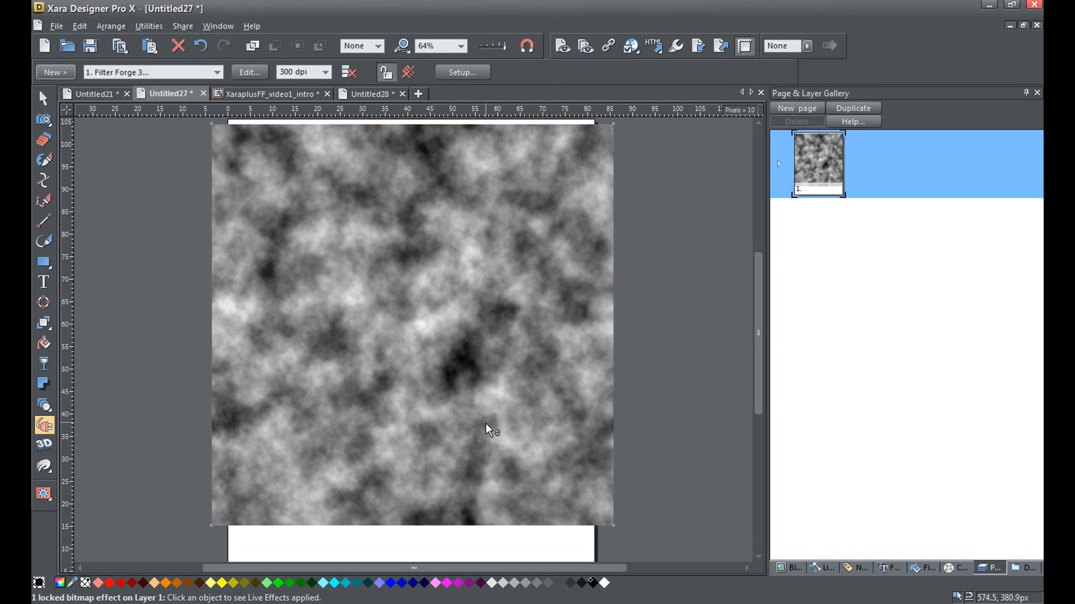
click(43, 100)
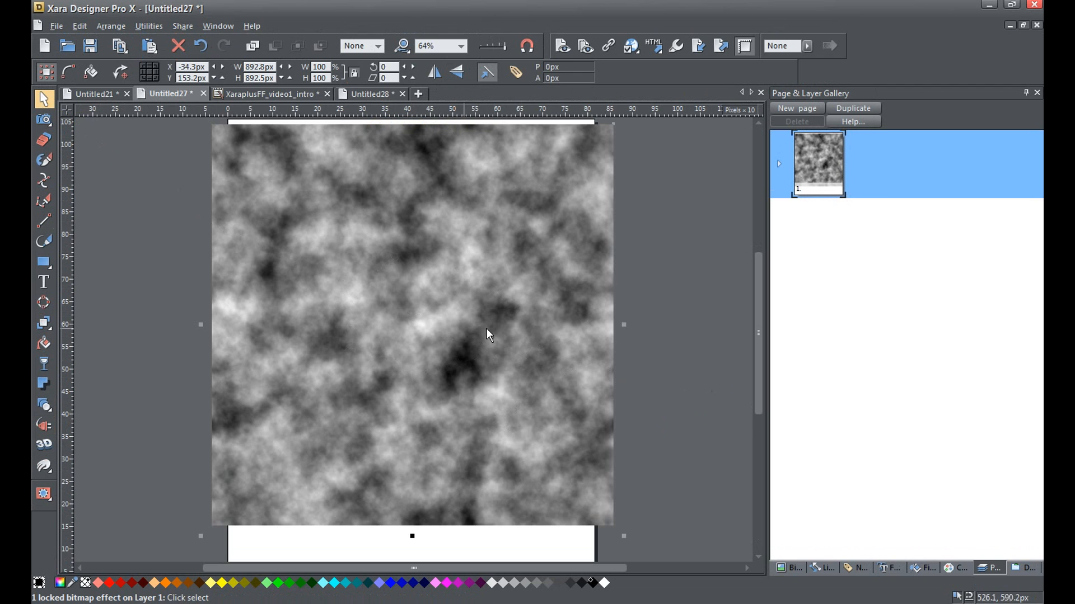
drag(495, 330, 128, 350)
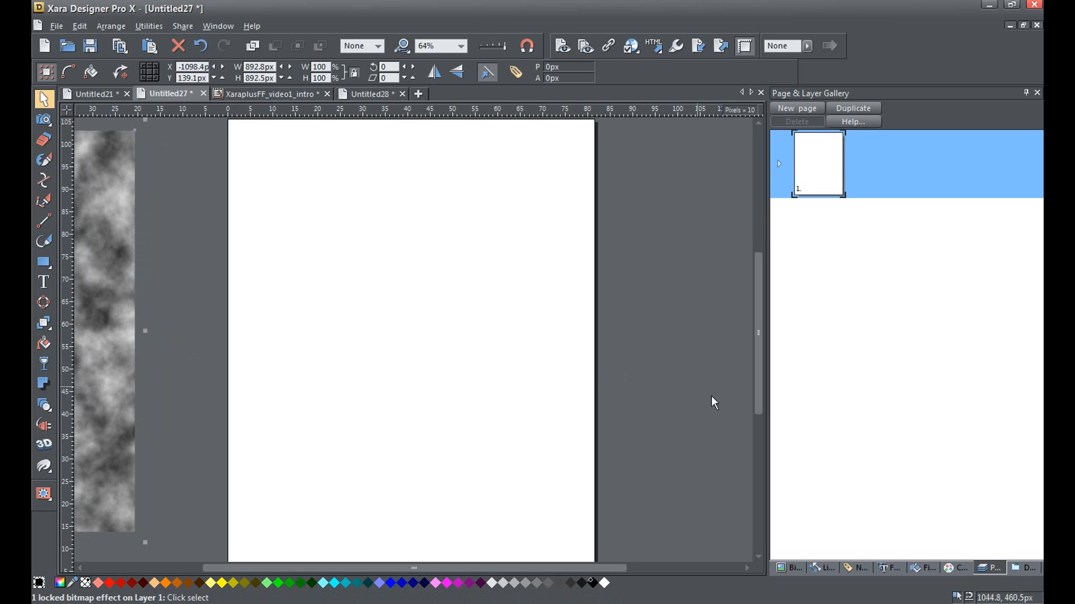
Step: Move the "Noise" text area down onto the upper half of the page, to about X 116 px and Y 569 px, and deselect it
drag(760, 402, 731, 318)
drag(461, 191, 487, 480)
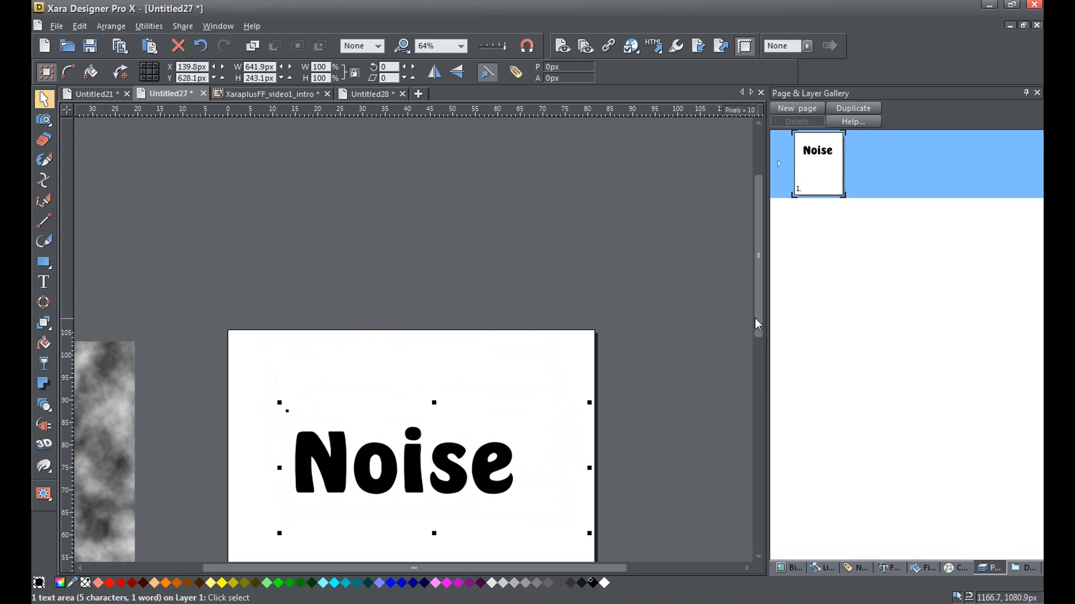
drag(759, 326, 769, 405)
mouse_move(389, 291)
mouse_down()
mouse_move(385, 345)
mouse_move(376, 306)
mouse_up()
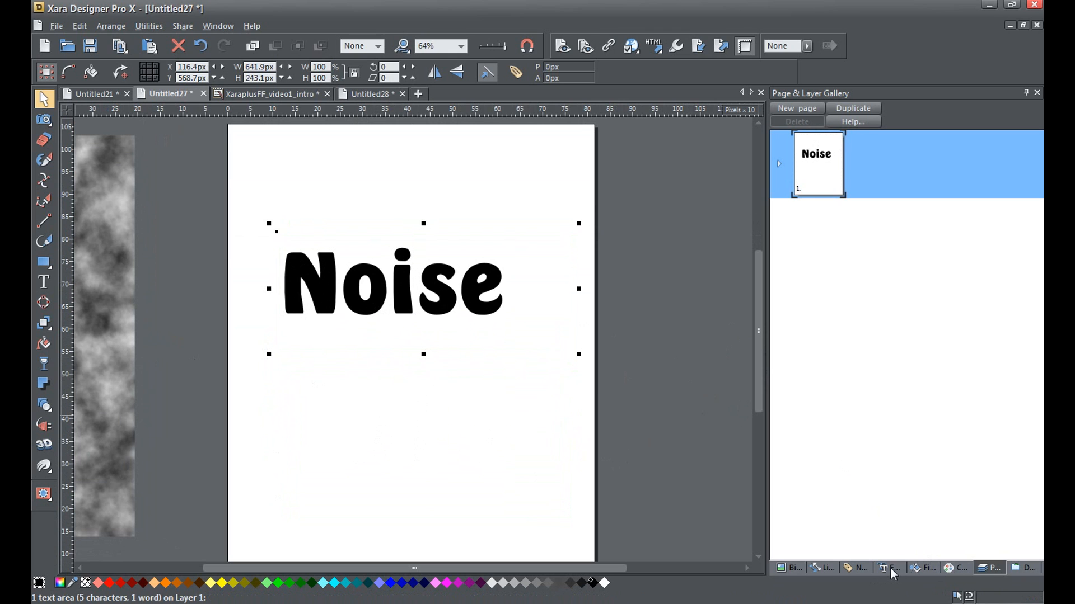
click(424, 277)
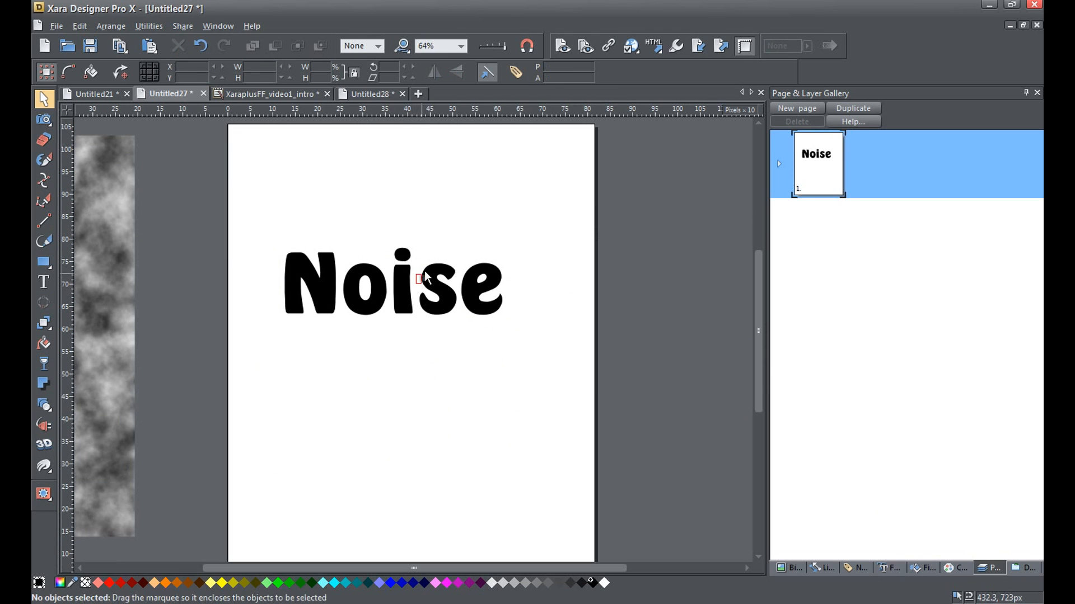
Step: Find the Emmett Regular font among all TrueType library fonts in the Fonts gallery, and return to the Designs gallery
mouse_move(401, 290)
mouse_down()
mouse_move(411, 263)
mouse_move(402, 287)
mouse_up()
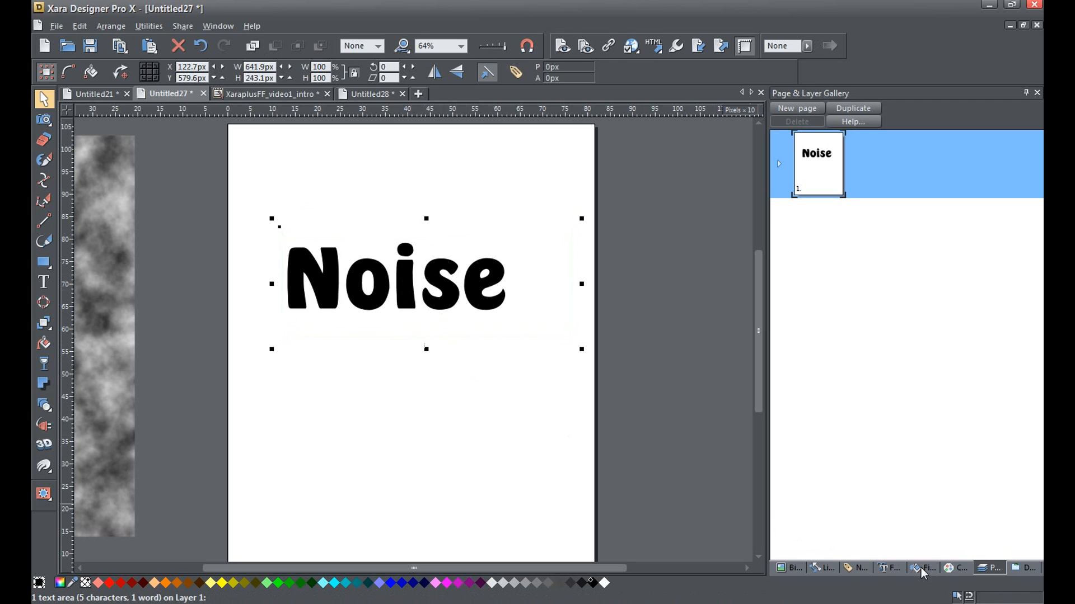
click(887, 569)
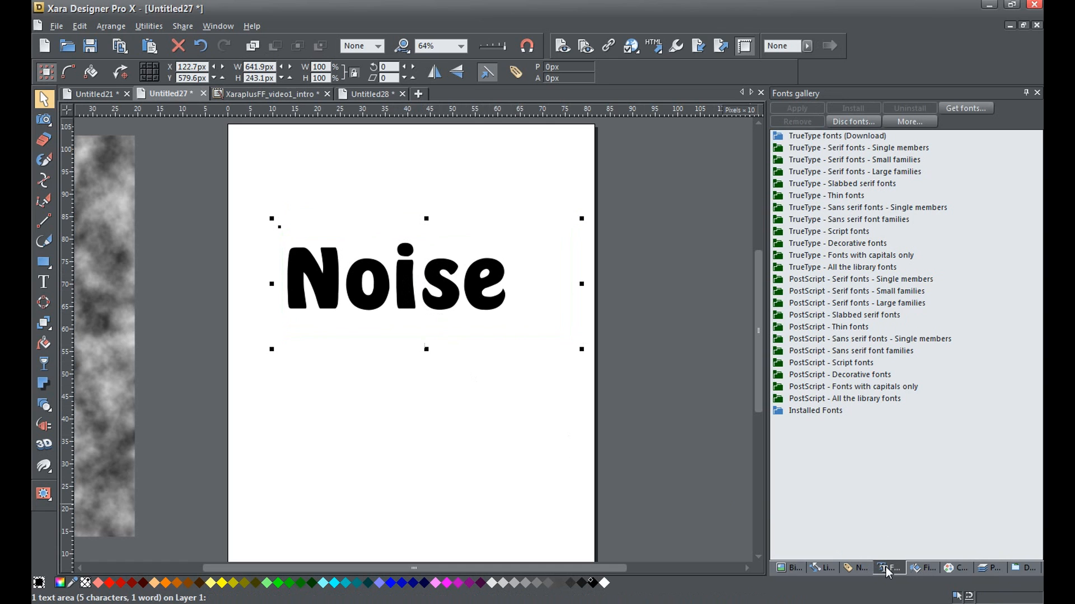
click(789, 269)
drag(1036, 167, 1037, 289)
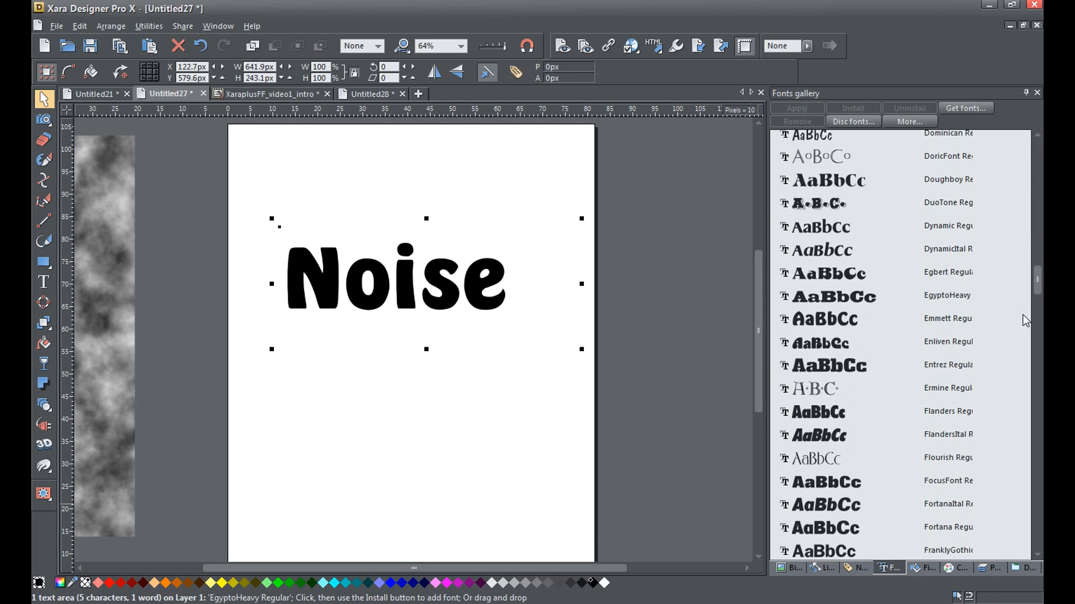
click(845, 323)
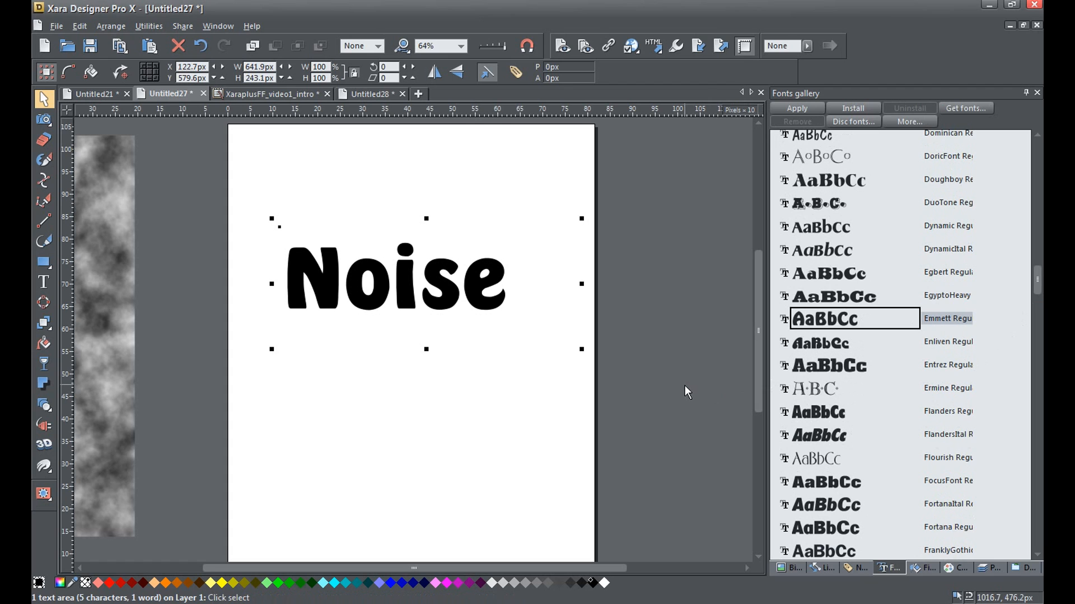
click(1017, 570)
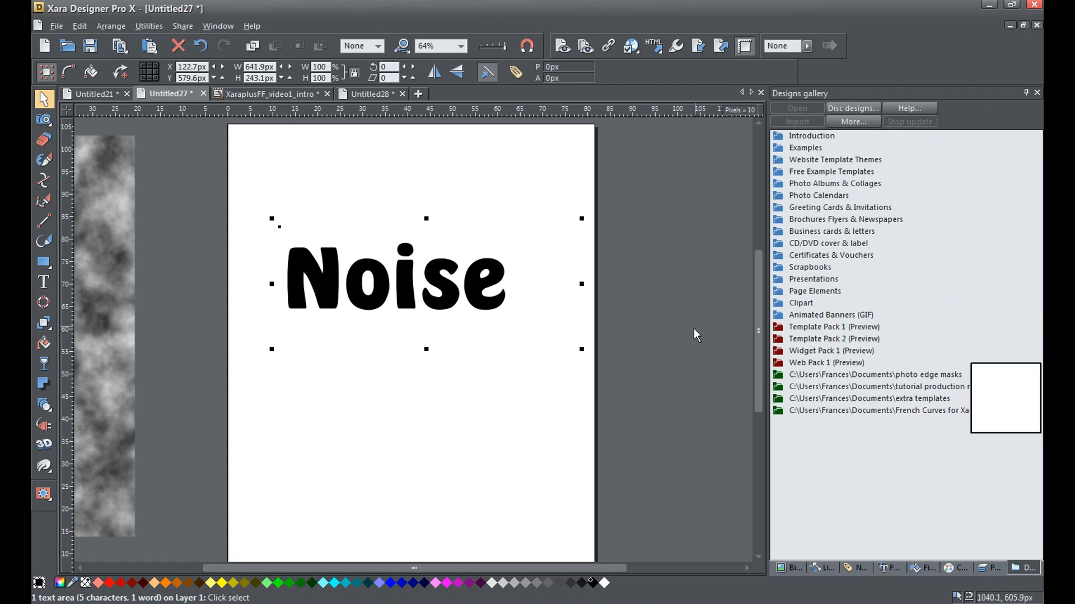
Step: Reposition the "Noise" text area on the upper half of the page, to about X 129 px and Y 552 px
drag(375, 306, 378, 334)
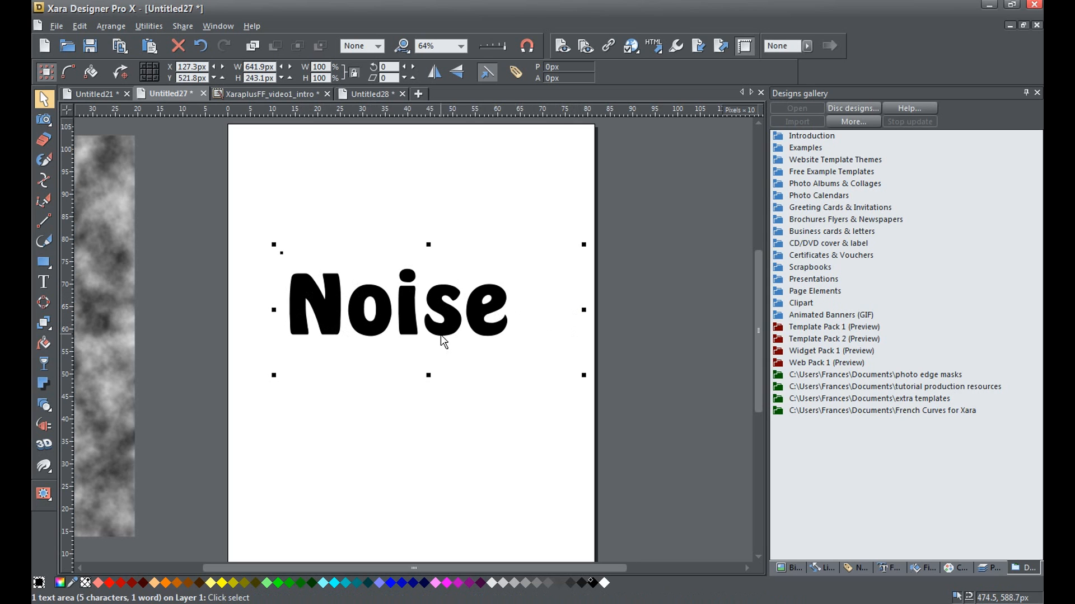
mouse_move(452, 325)
mouse_down()
mouse_move(454, 284)
mouse_move(455, 305)
mouse_up()
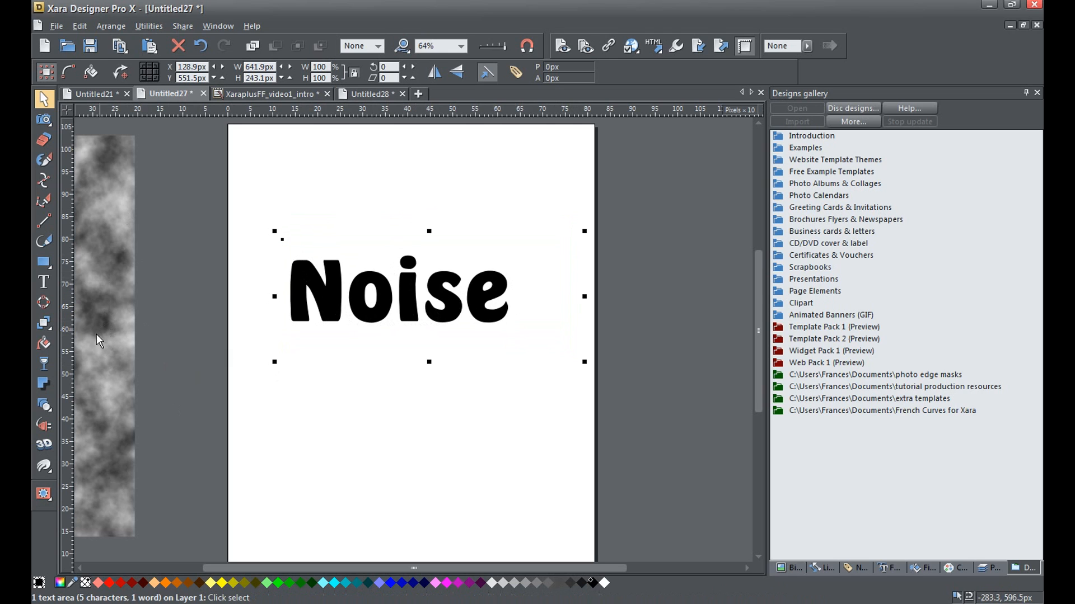
Step: Fill the "Noise" text with the Filter Forge noise bitmap and set the fill to Repeating tile
click(44, 345)
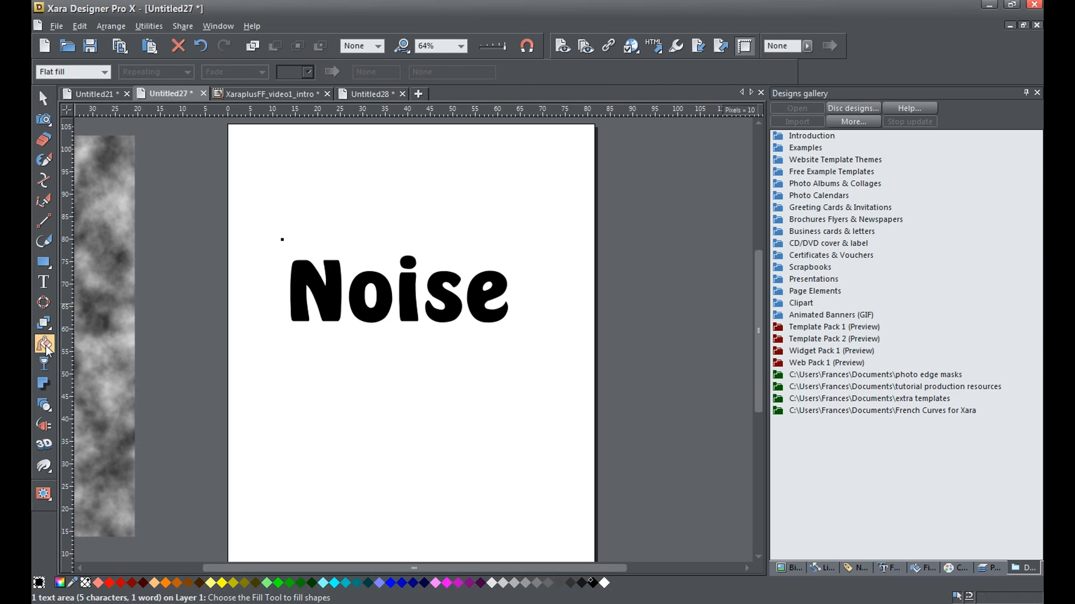
click(103, 73)
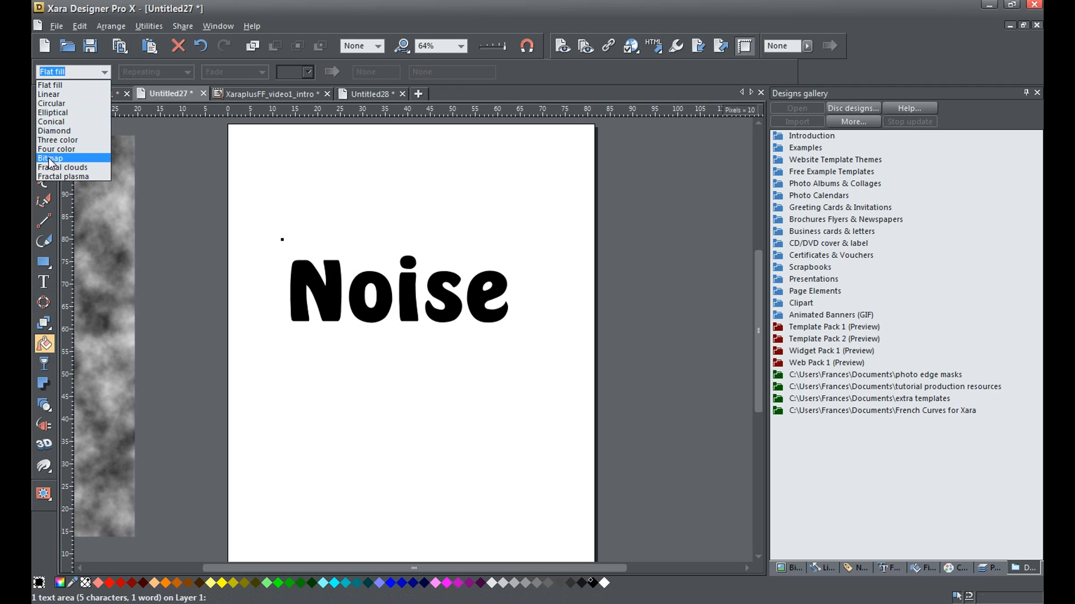
click(49, 160)
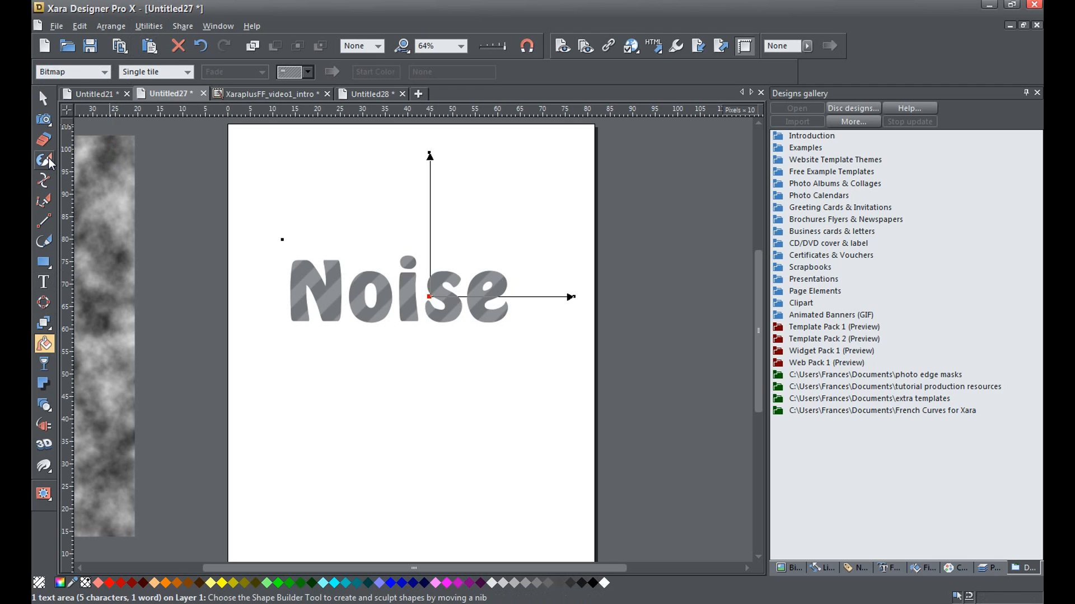
click(307, 75)
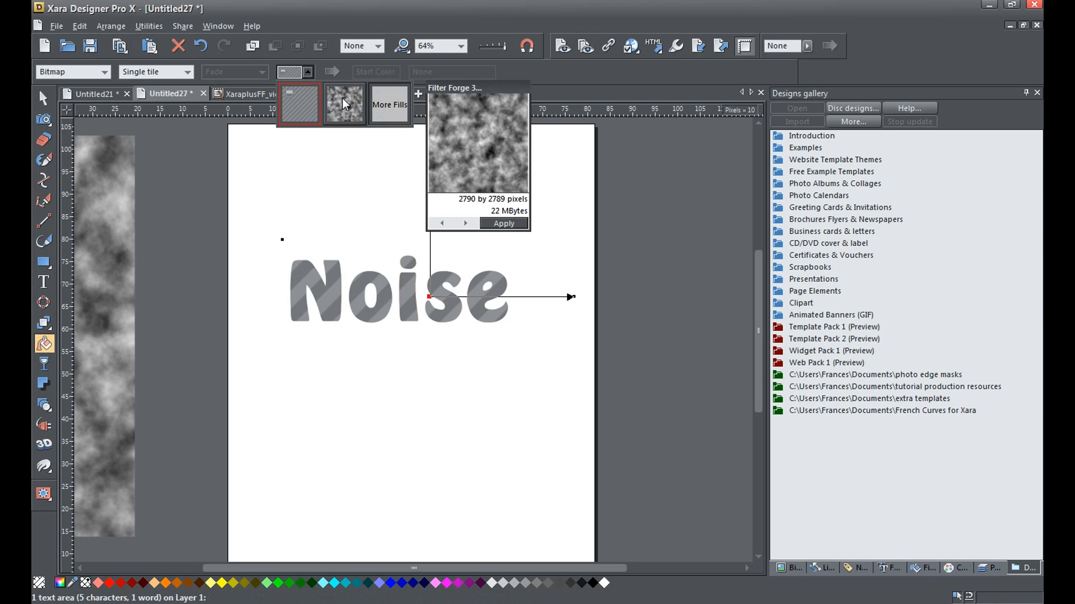
click(344, 104)
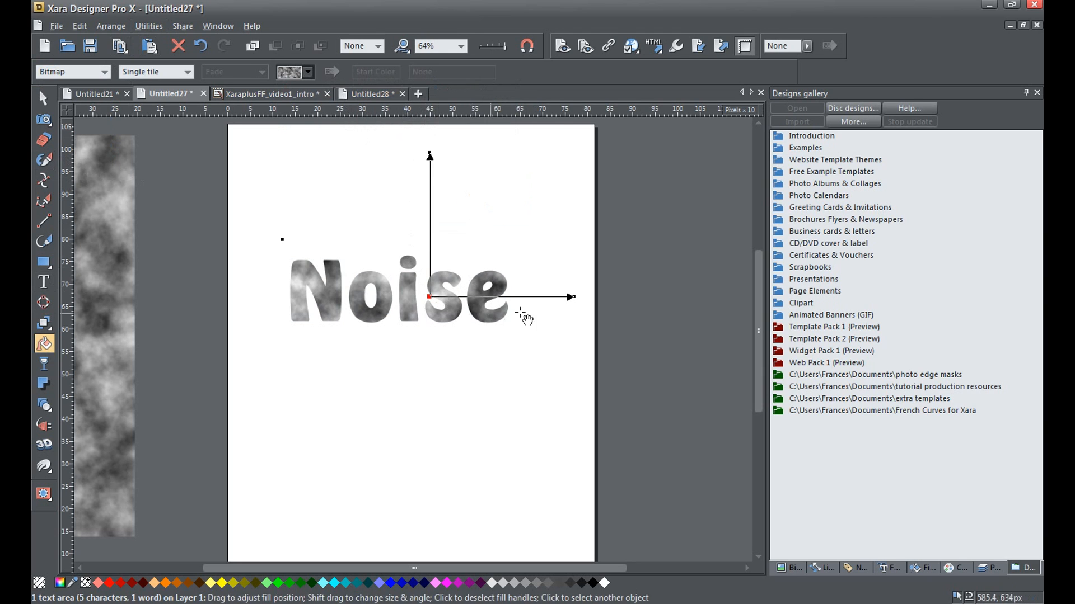
click(187, 72)
click(183, 95)
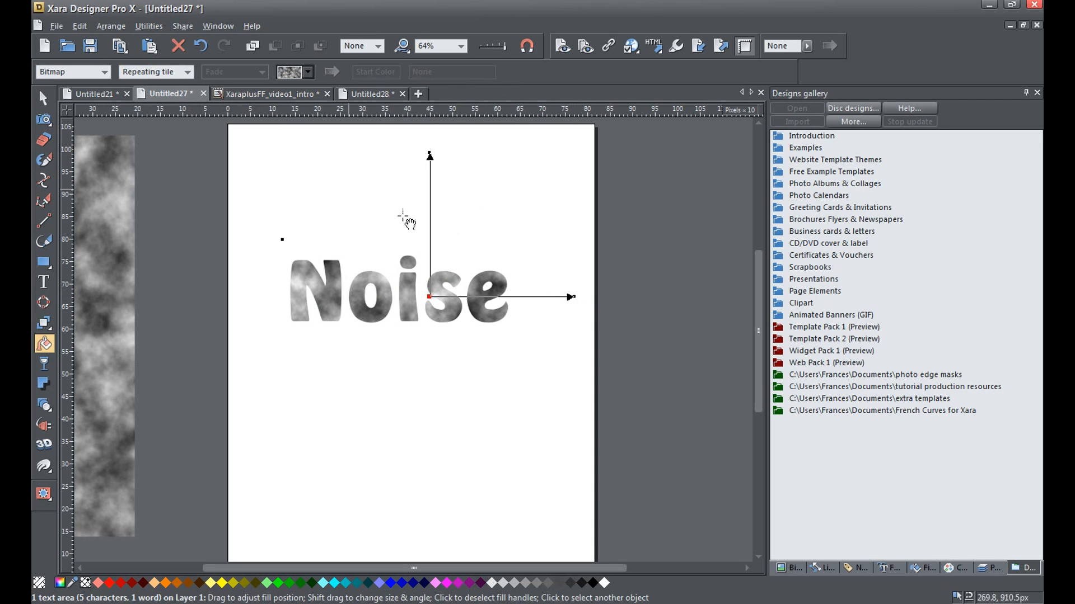
Step: Shrink the bitmap fill inside the "Noise" text and tilt it slightly counterclockwise, leaving the texture stretched vertically
drag(572, 296, 489, 291)
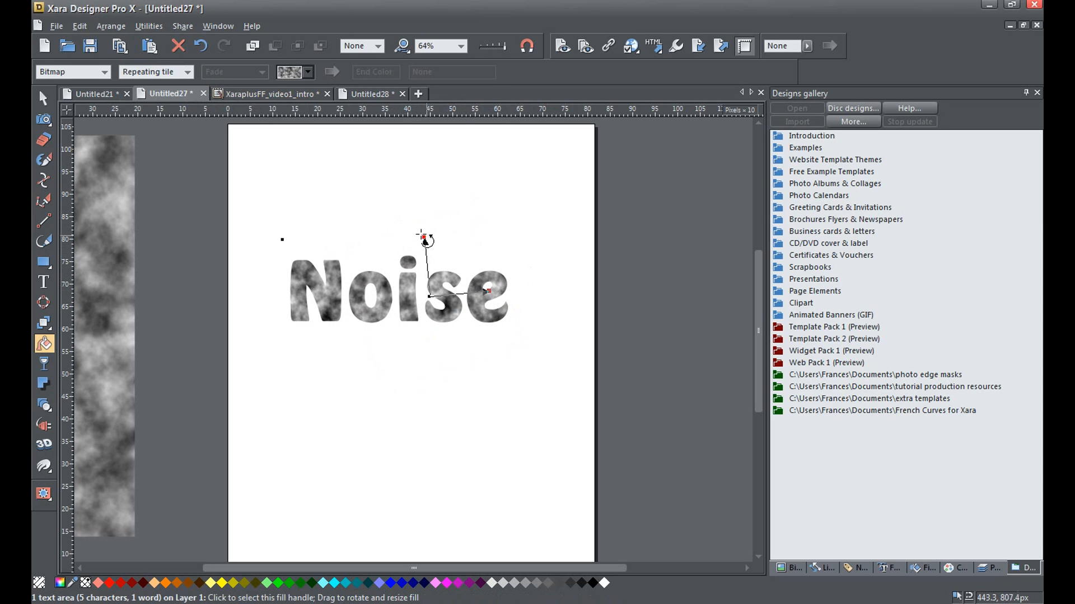
drag(425, 237, 428, 205)
mouse_move(489, 292)
mouse_down()
mouse_move(535, 297)
mouse_move(489, 289)
mouse_up()
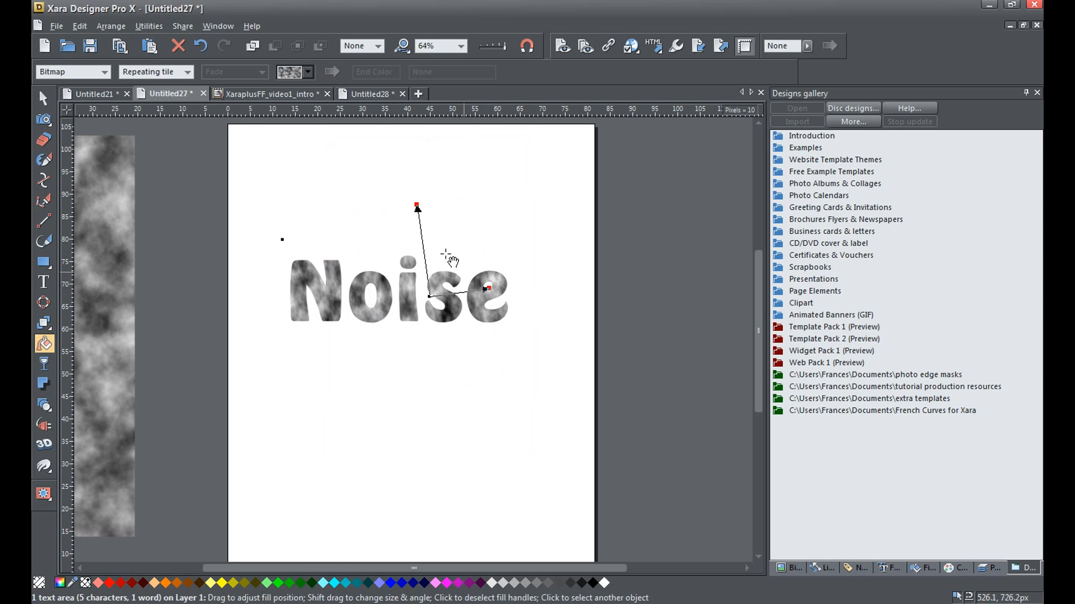
drag(423, 203, 425, 218)
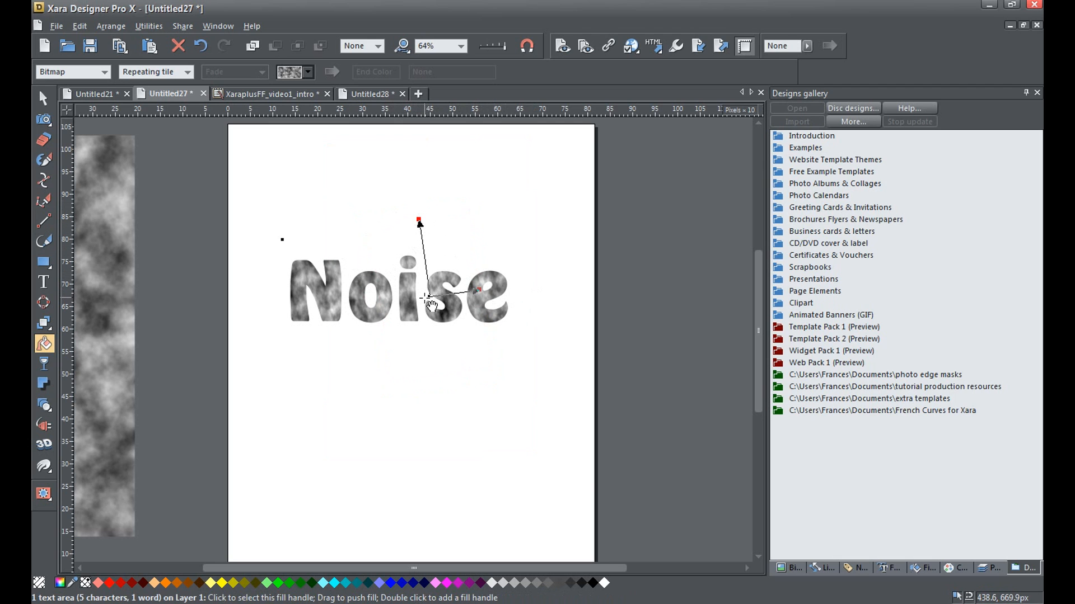
Step: Adjust the "Noise" text's texture as a photo, with brightness 0, contrast 2 and blur/sharpness 15, and check the letter "o"
mouse_move(43, 125)
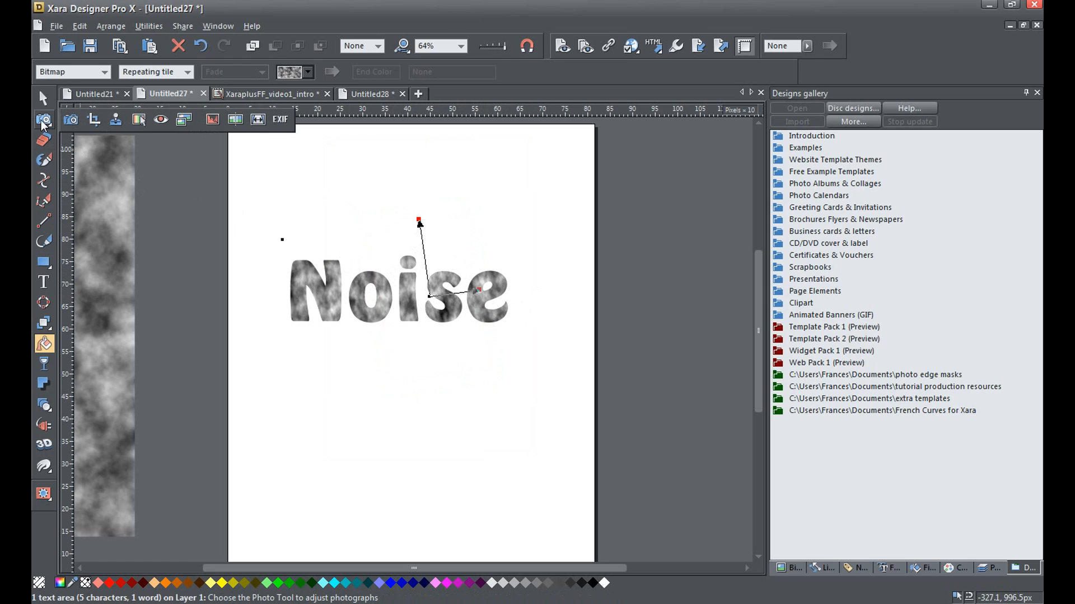
click(72, 120)
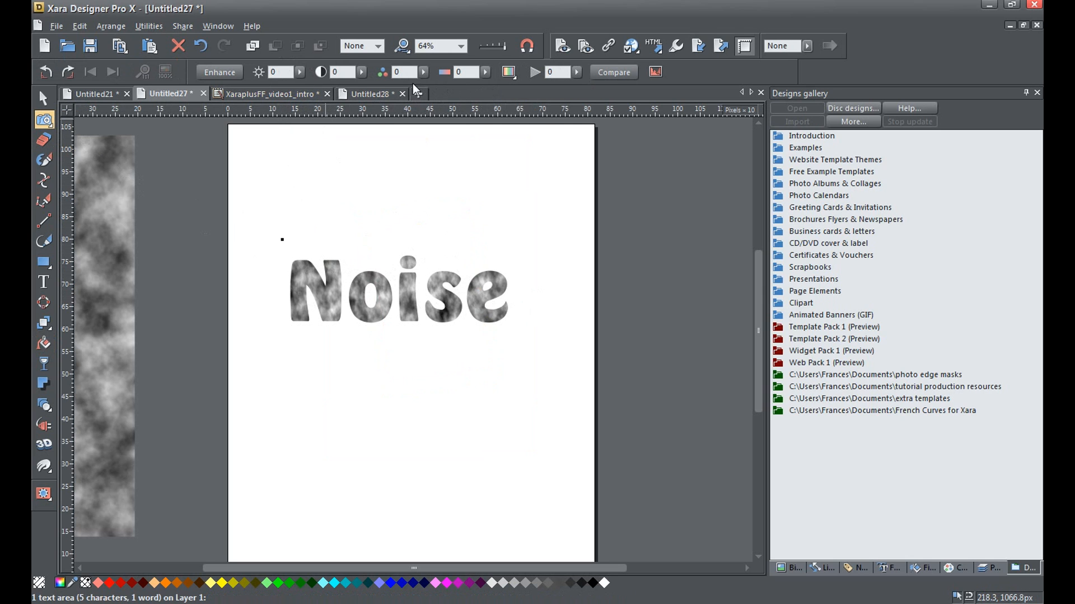
click(300, 72)
mouse_move(300, 89)
mouse_down()
mouse_move(320, 90)
mouse_move(300, 94)
mouse_up()
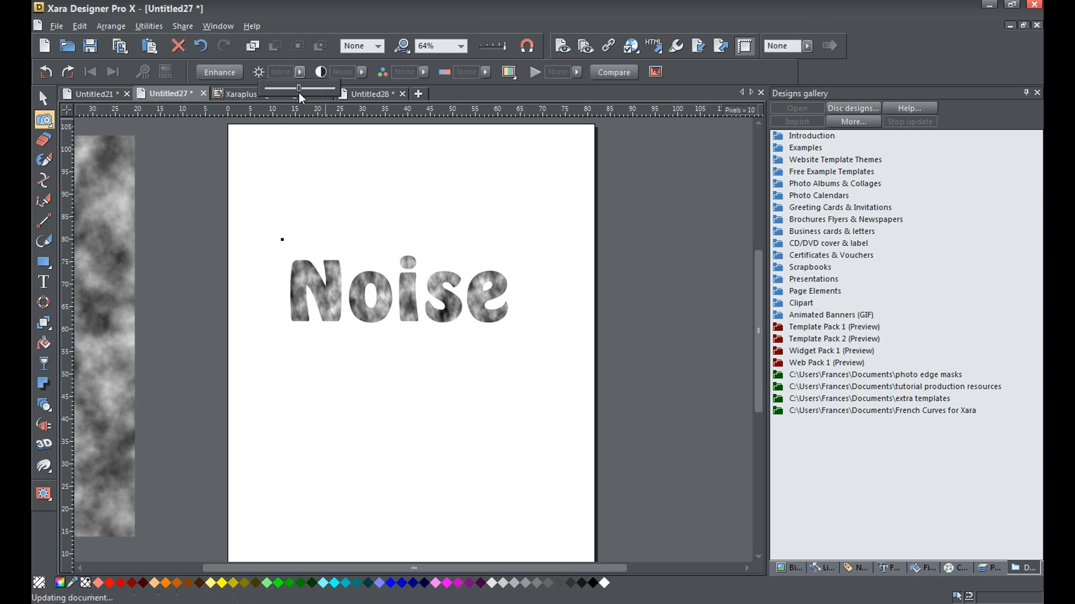
click(361, 72)
mouse_move(360, 89)
mouse_down()
mouse_move(379, 88)
mouse_move(362, 92)
mouse_up()
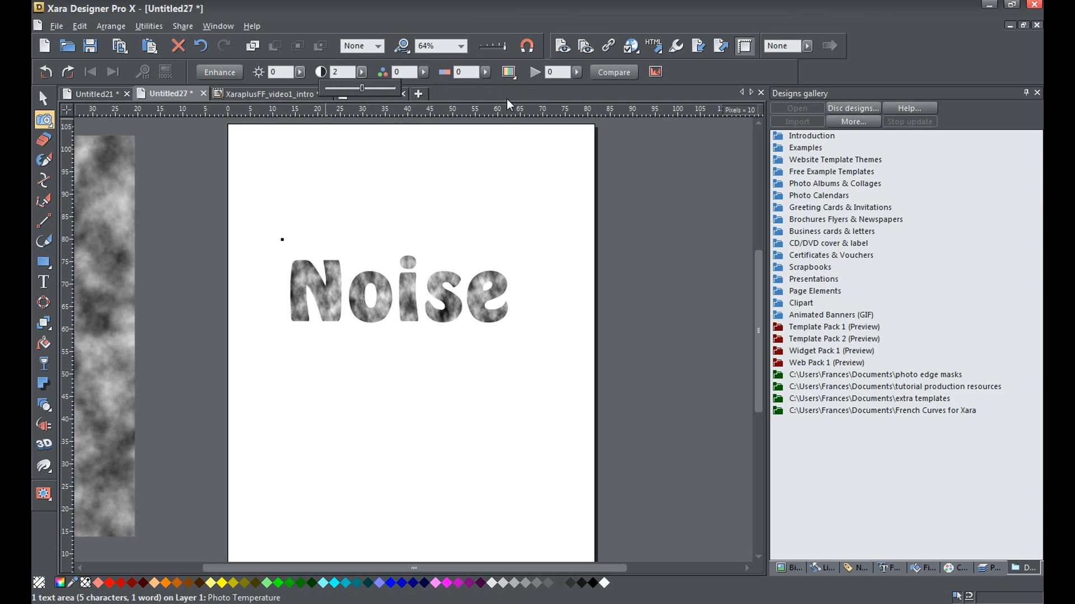
click(578, 73)
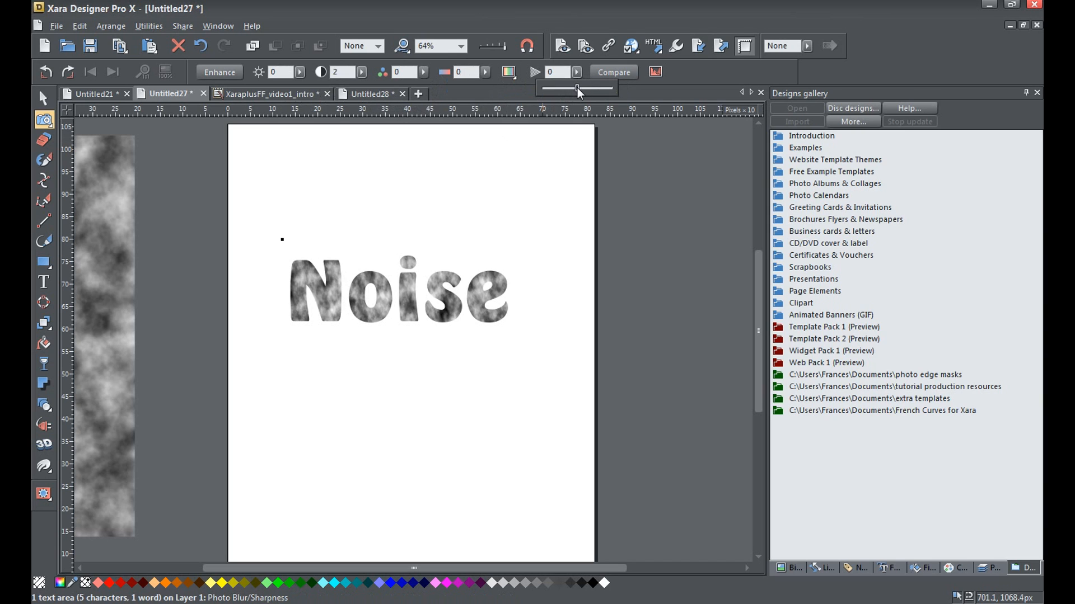
drag(579, 92, 622, 99)
click(528, 168)
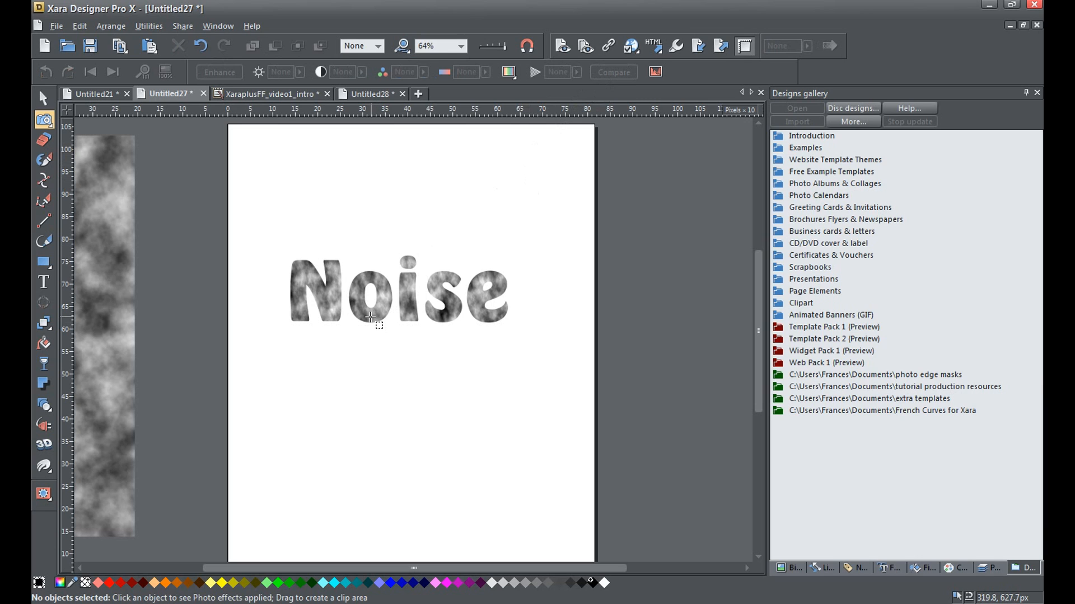
click(369, 318)
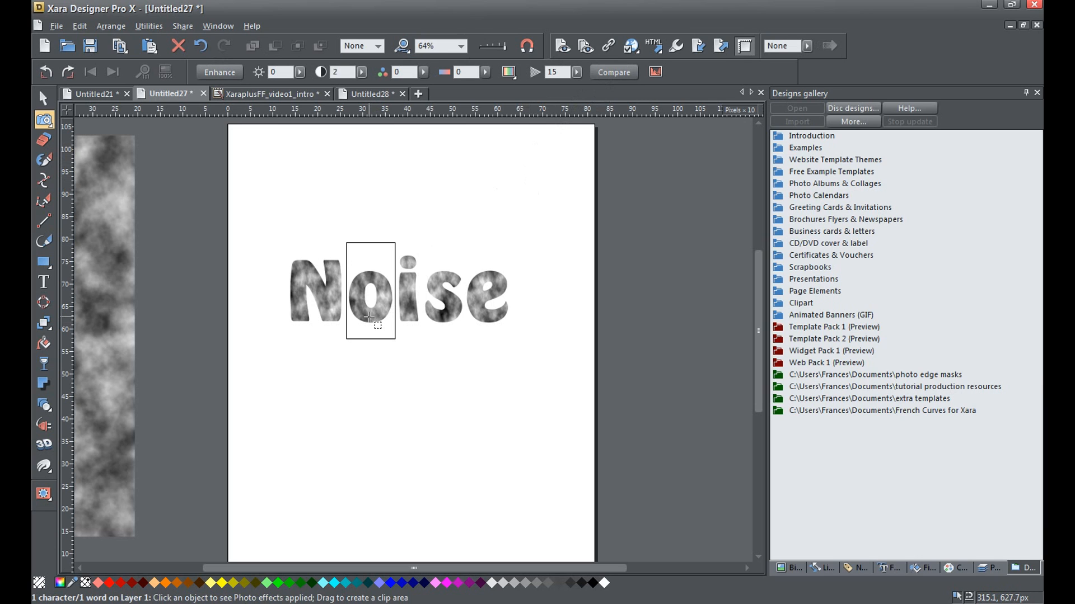
Step: Reselect the whole "Noise" text area and enlarge its bitmap fill slightly
click(43, 99)
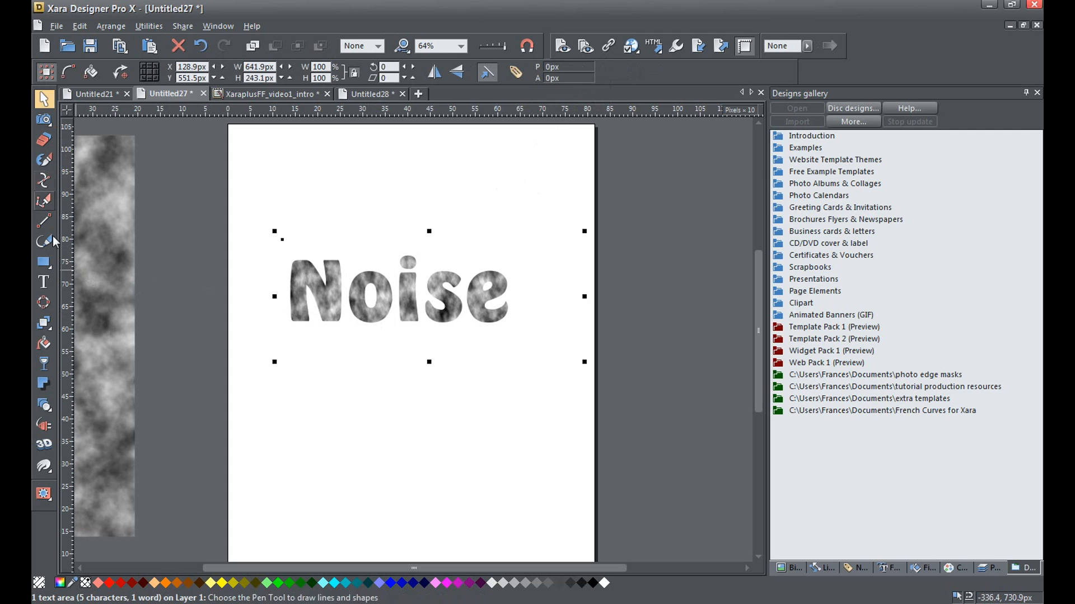
click(43, 343)
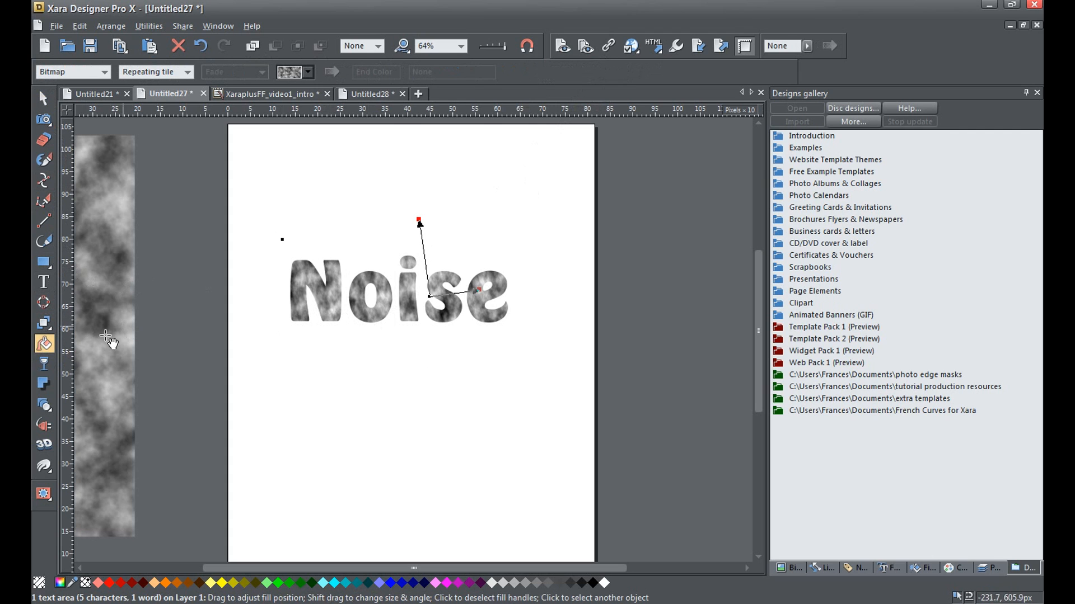
drag(478, 290, 495, 287)
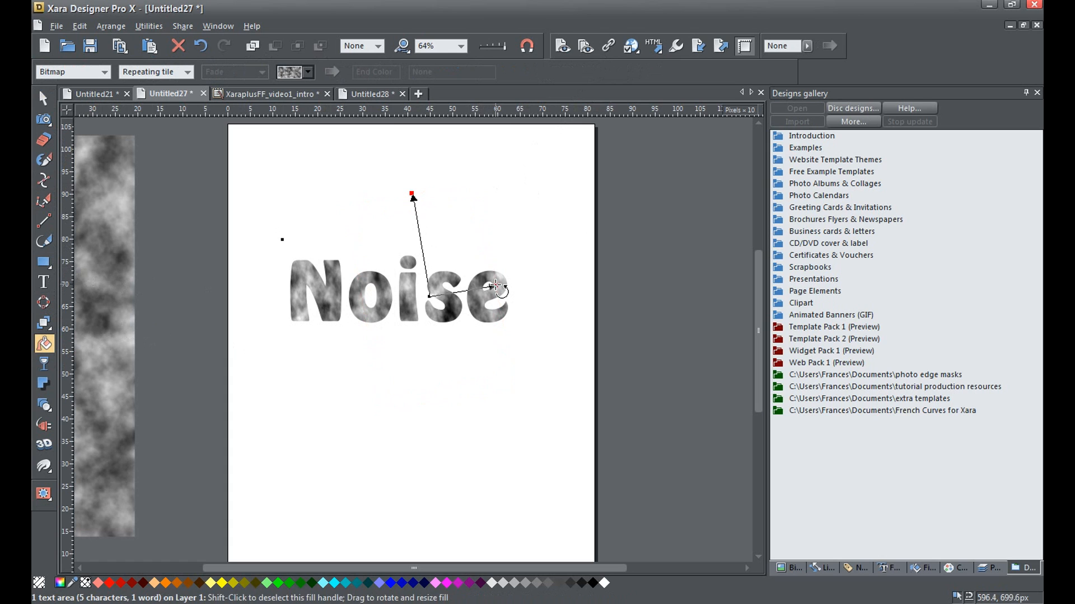
Step: Set the dark contone color of the "Noise" text's bitmap fill to pale yellow, efdf98
click(60, 584)
drag(544, 120, 812, 52)
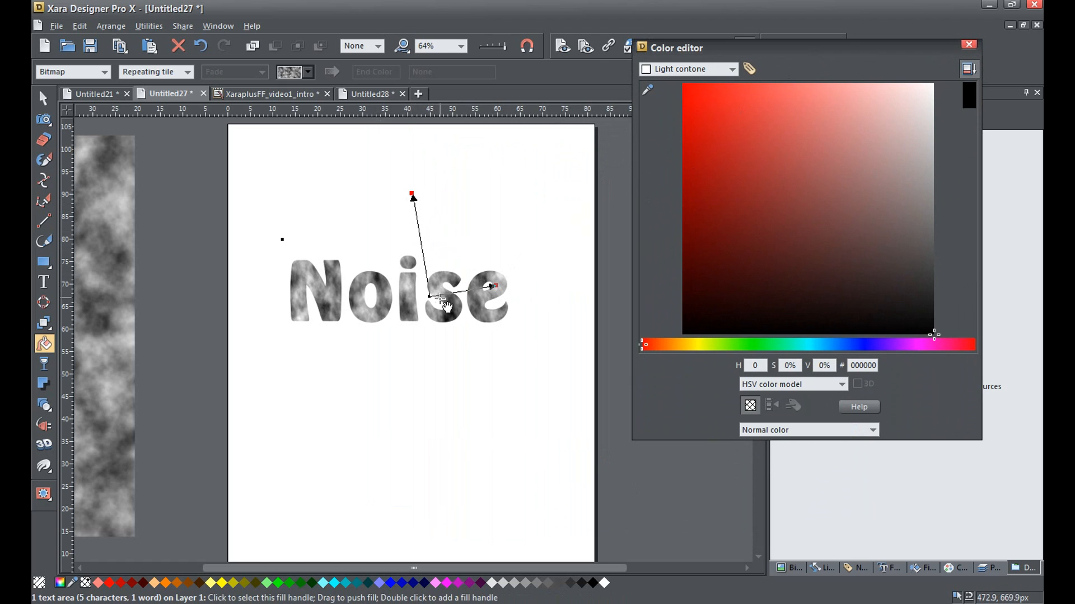
click(732, 70)
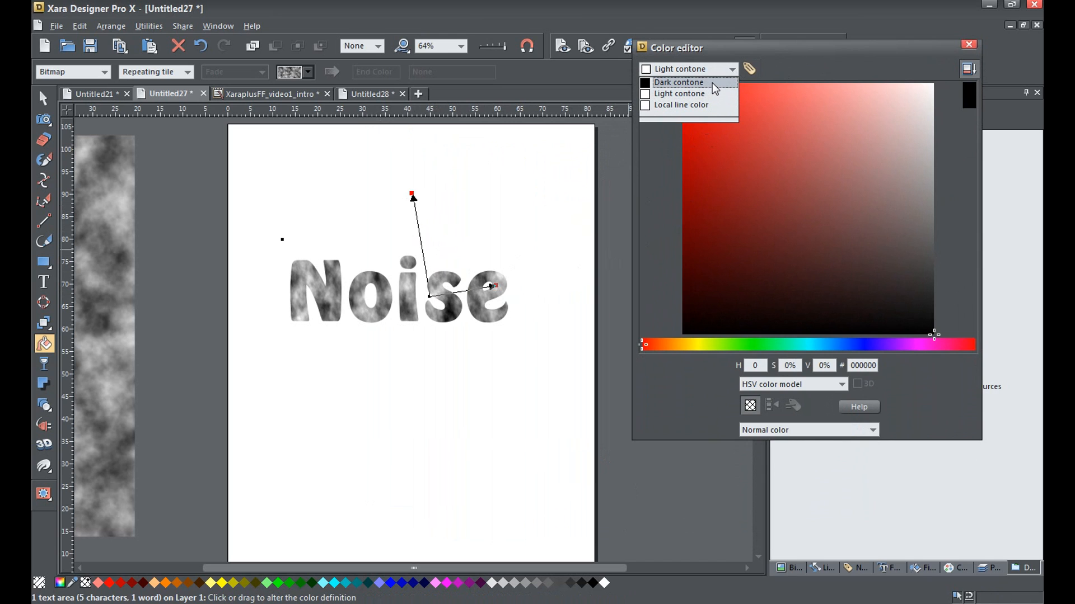
click(715, 83)
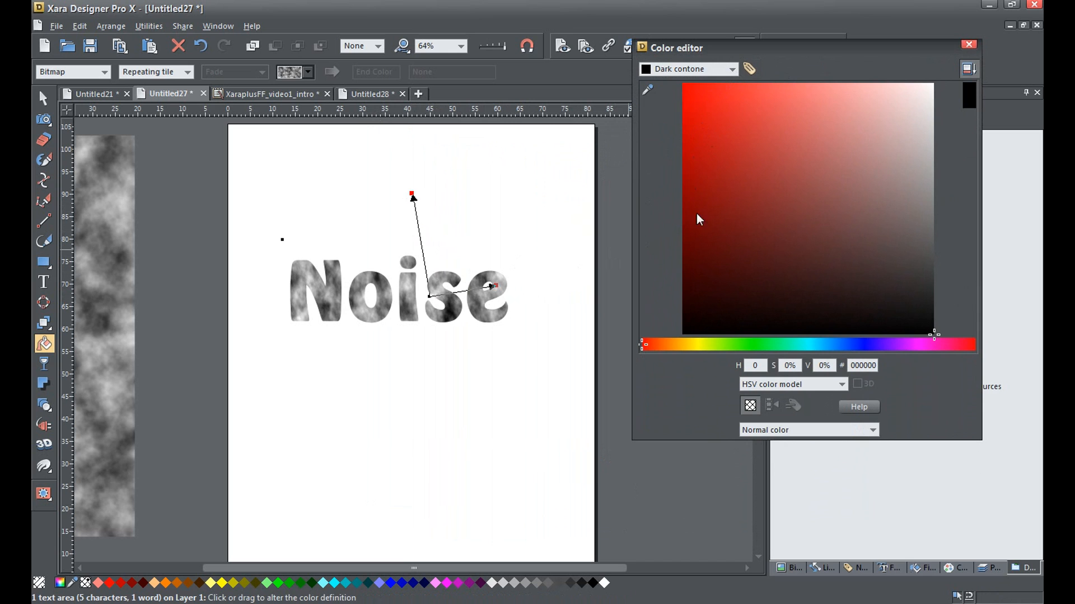
drag(809, 165, 792, 141)
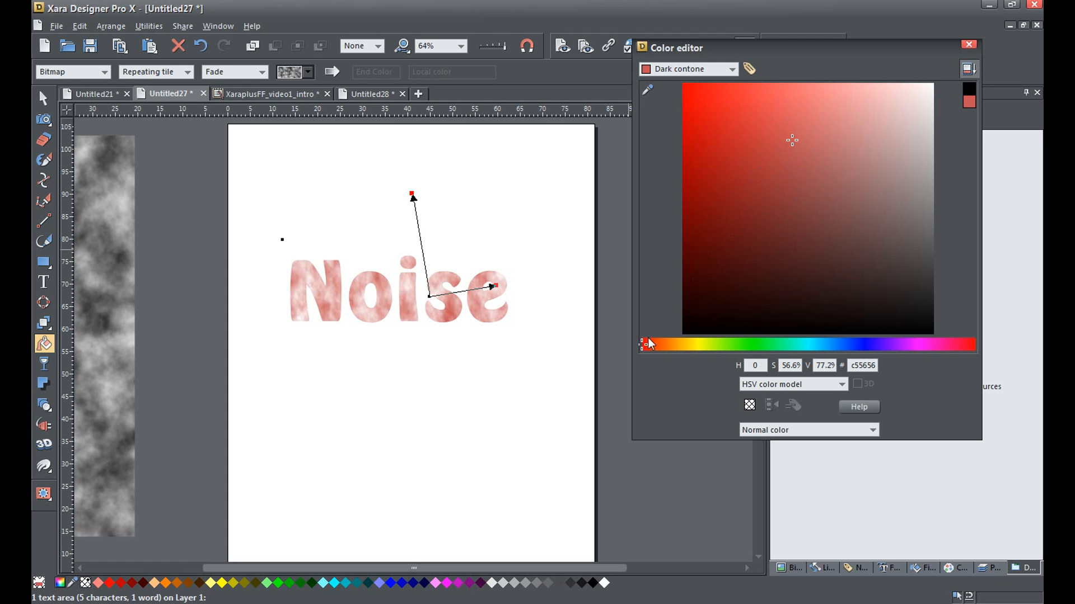
drag(648, 343, 684, 347)
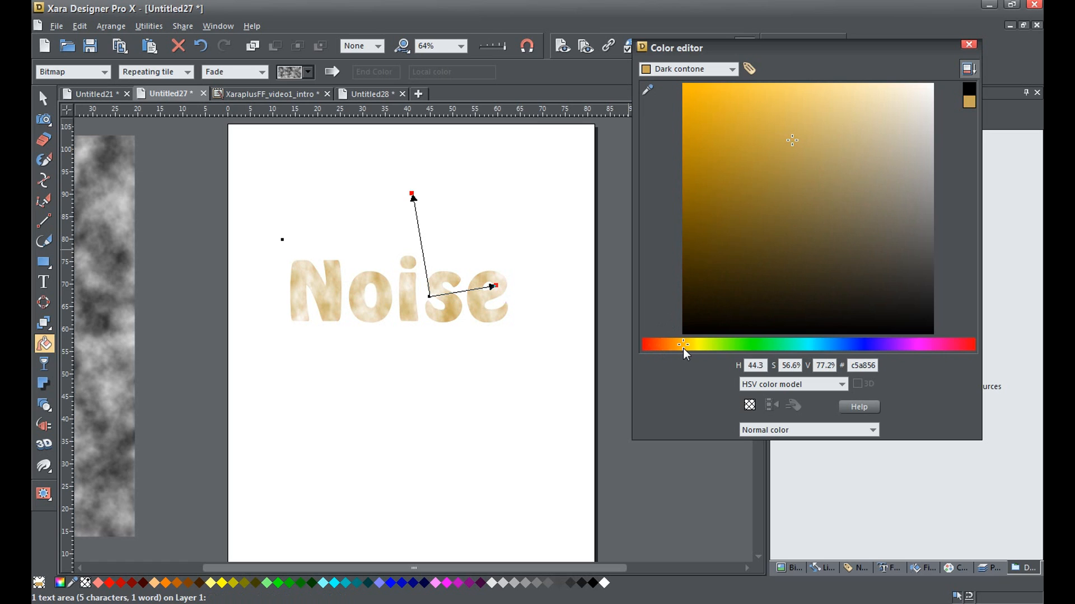
mouse_move(794, 144)
mouse_down()
mouse_move(815, 112)
mouse_move(844, 100)
mouse_up()
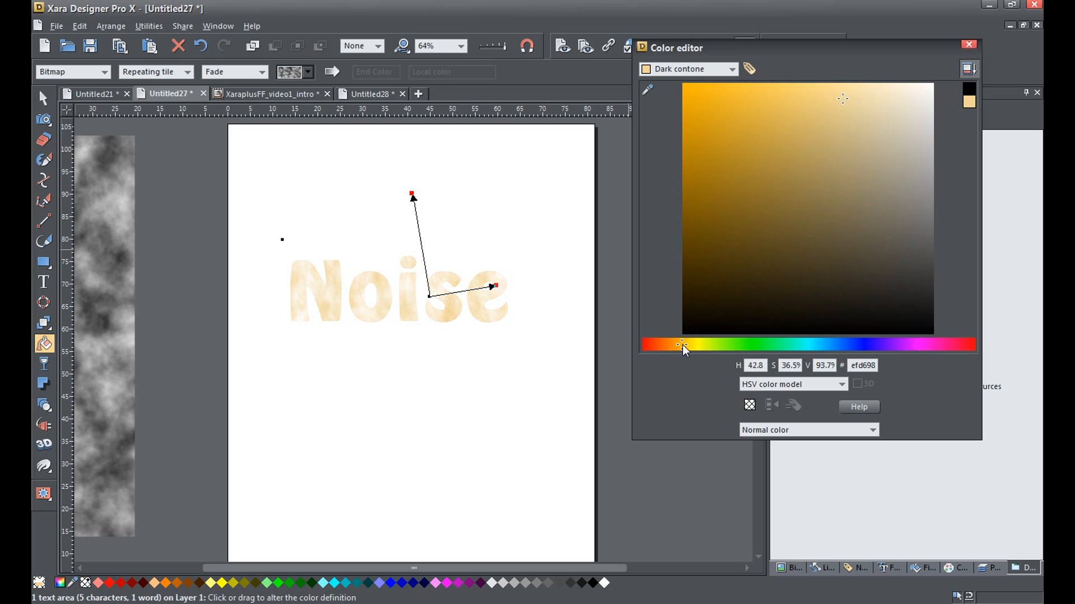
drag(683, 348, 689, 350)
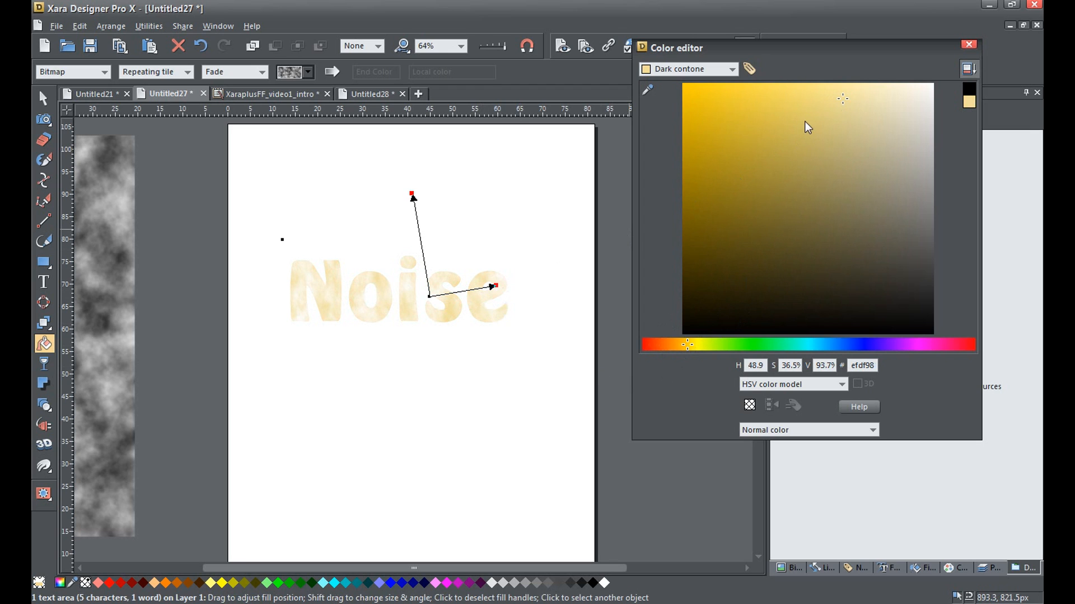
Step: Set the light contone color of the "Noise" text's bitmap fill to orange-red, d14124
click(732, 69)
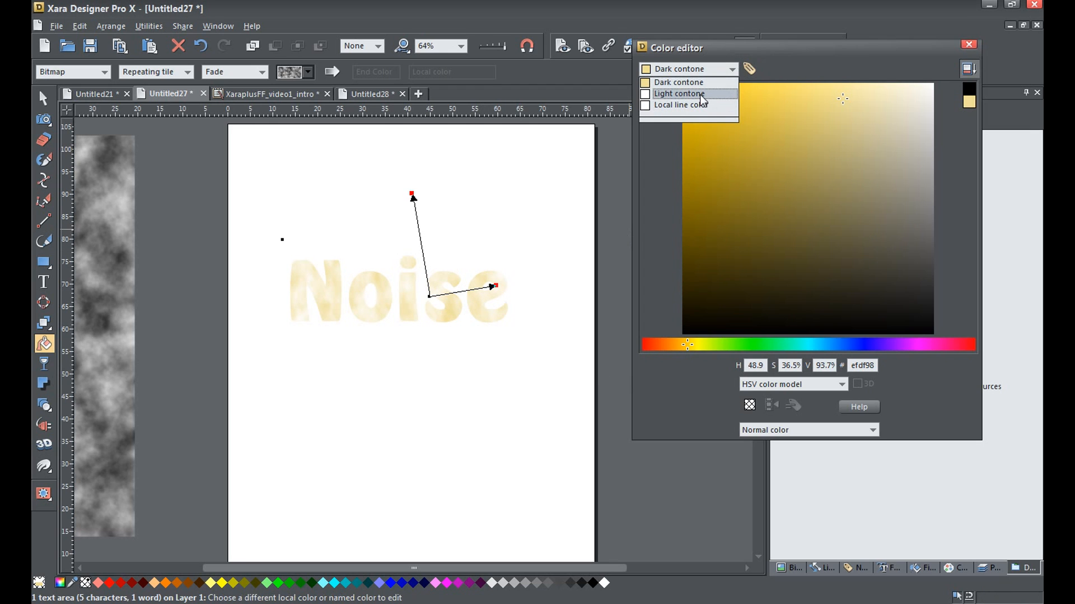
click(679, 94)
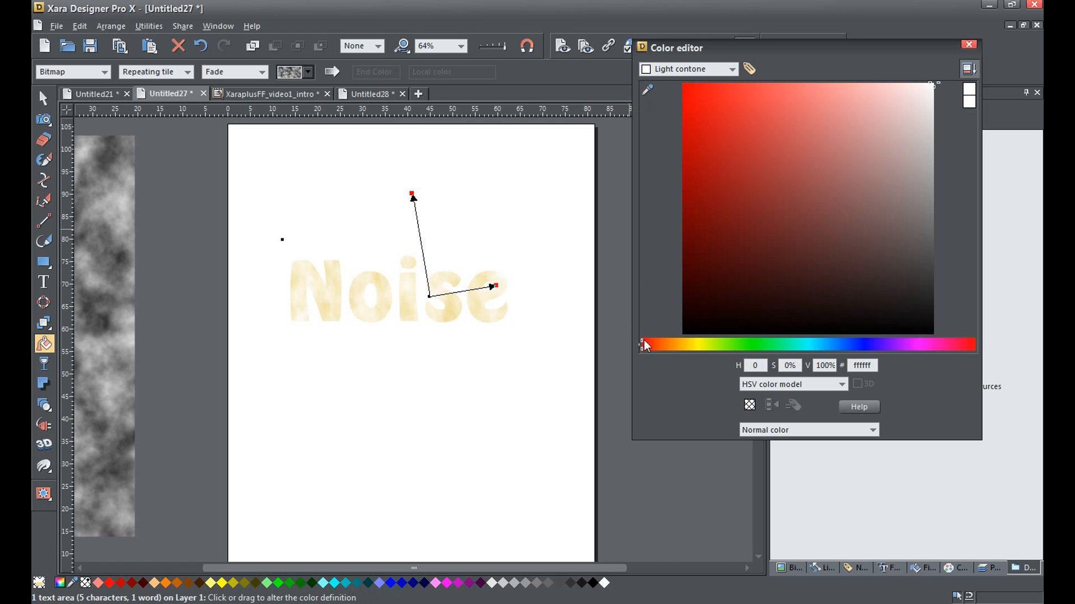
drag(643, 346, 657, 344)
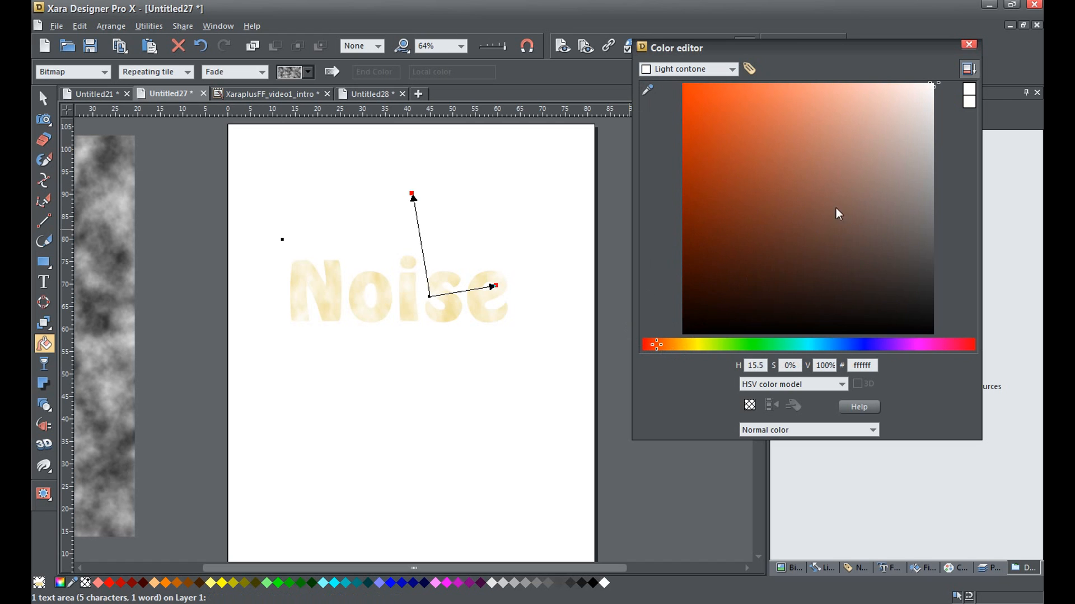
mouse_move(931, 83)
mouse_down()
mouse_move(794, 125)
mouse_move(798, 171)
mouse_move(800, 161)
mouse_move(749, 129)
mouse_move(745, 109)
mouse_up()
drag(663, 342, 651, 345)
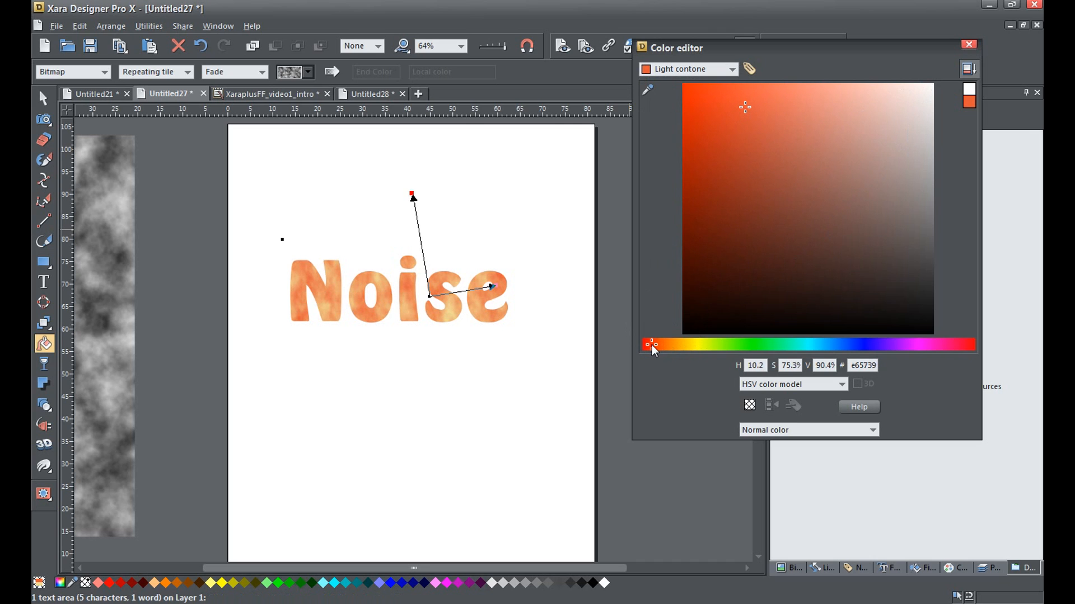
drag(743, 103, 726, 130)
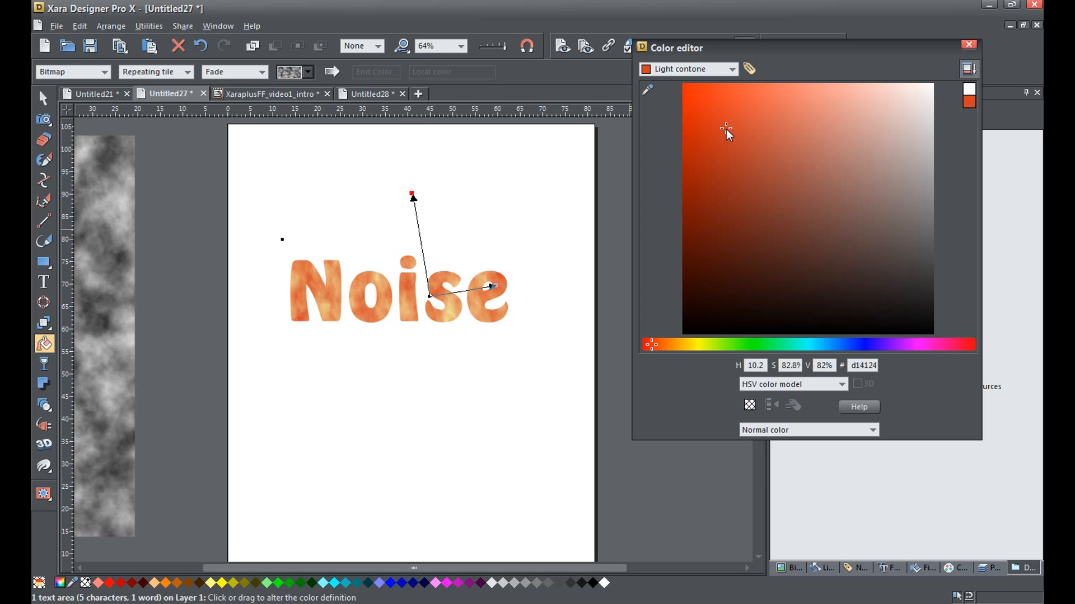
click(968, 46)
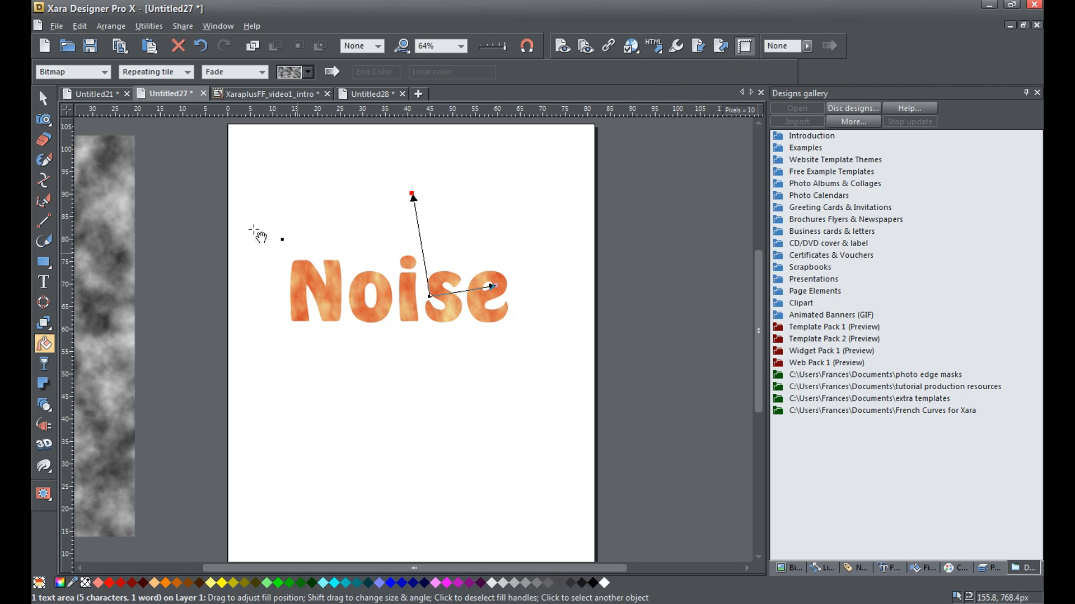
Step: Clone the "Noise" text in place and set the top copy's dark contone color to dark brown, 724d04
click(47, 103)
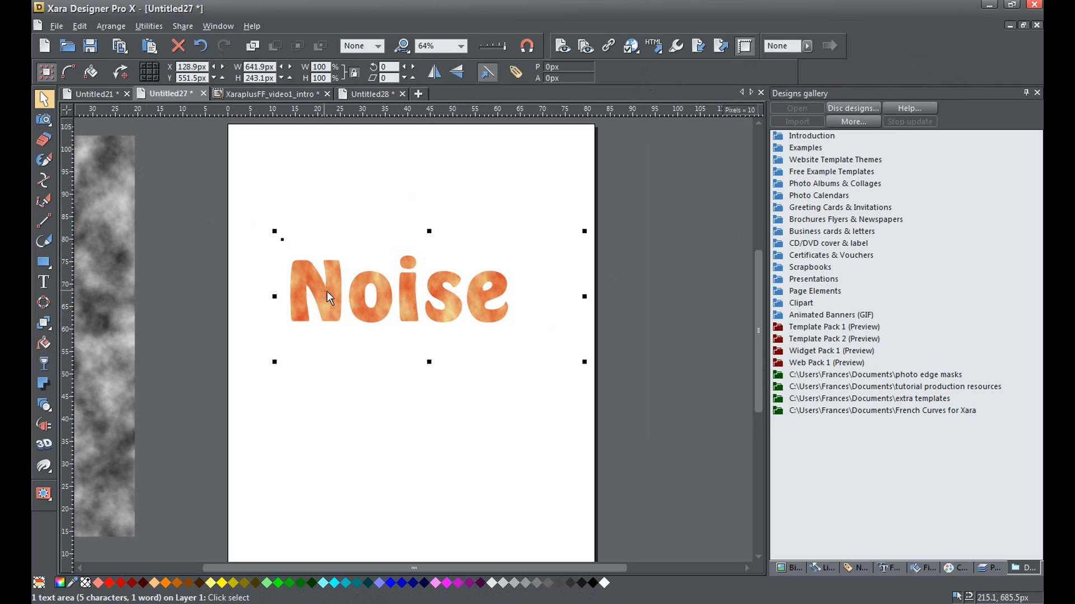
drag(332, 303, 333, 294)
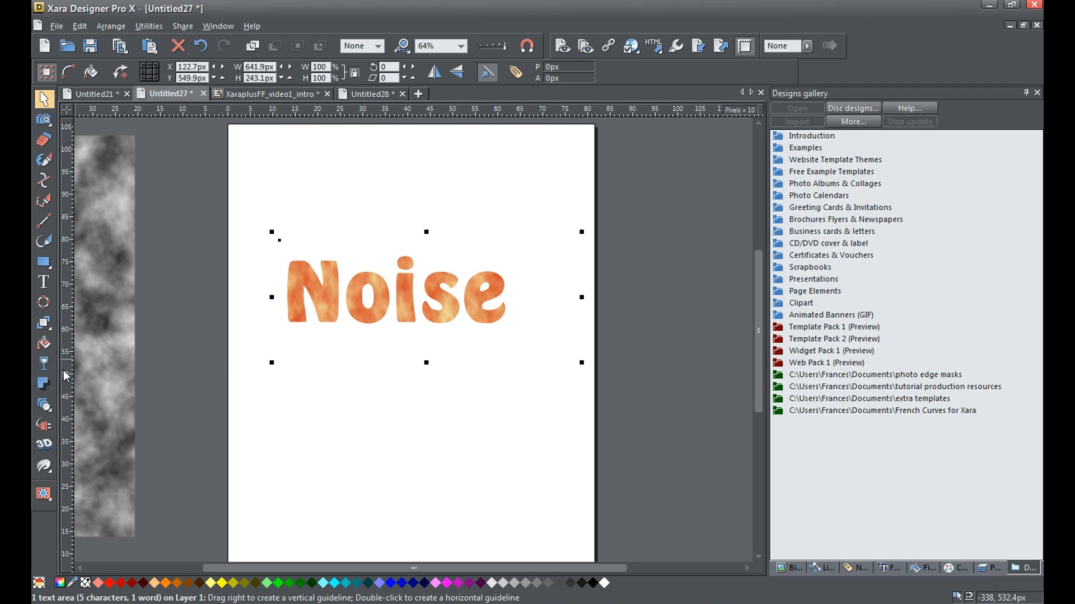
click(44, 347)
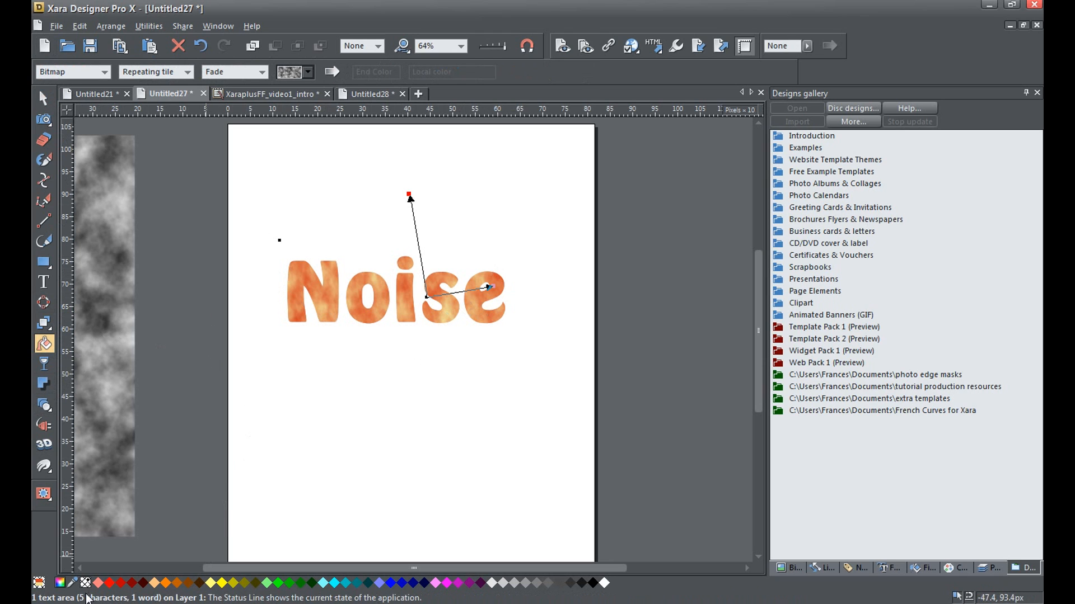
click(59, 584)
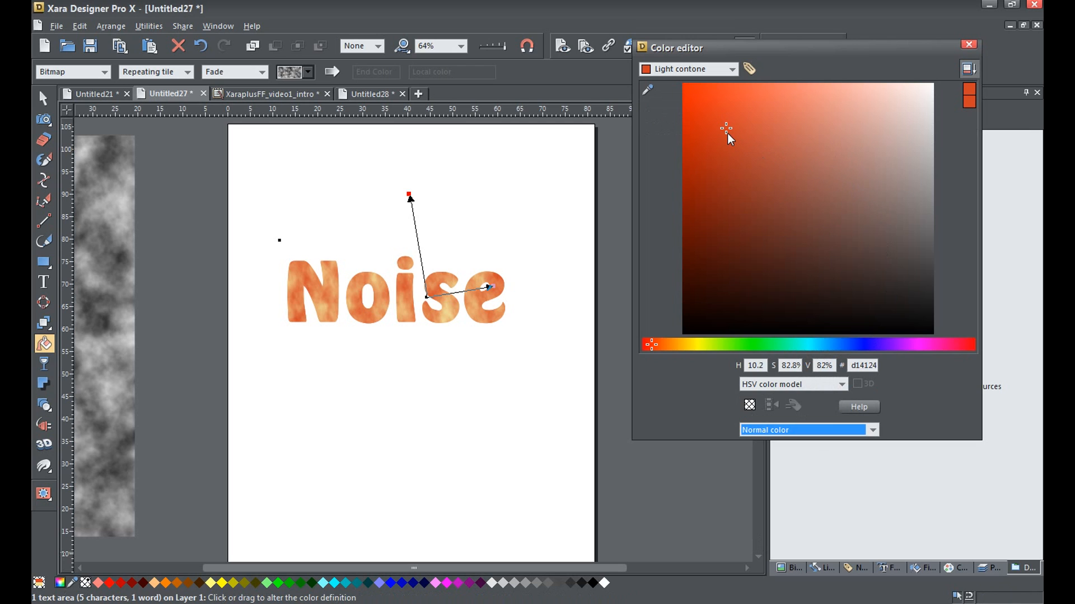
click(731, 70)
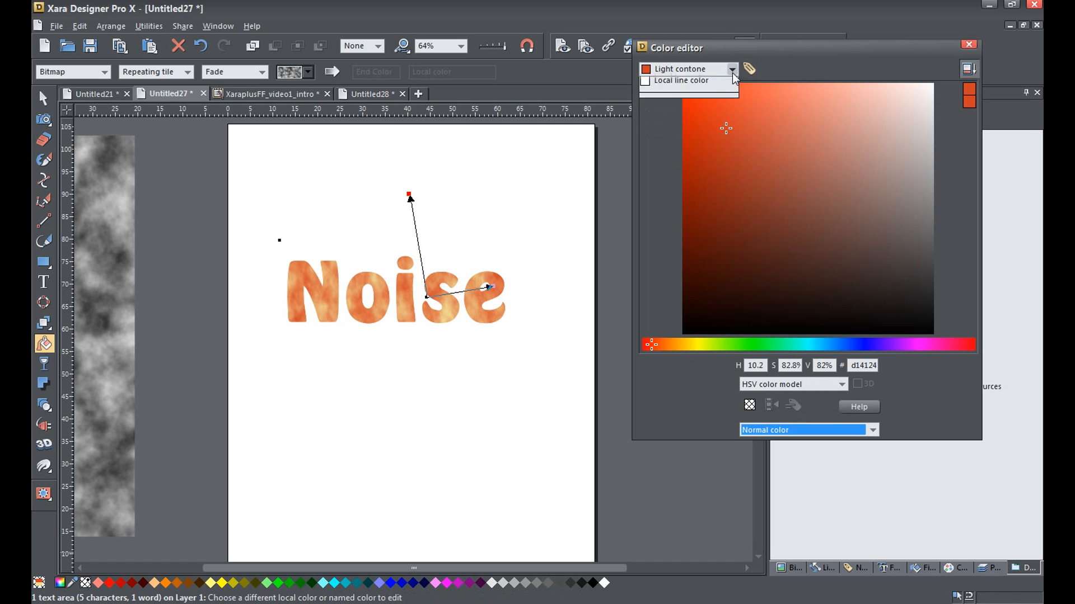
click(718, 92)
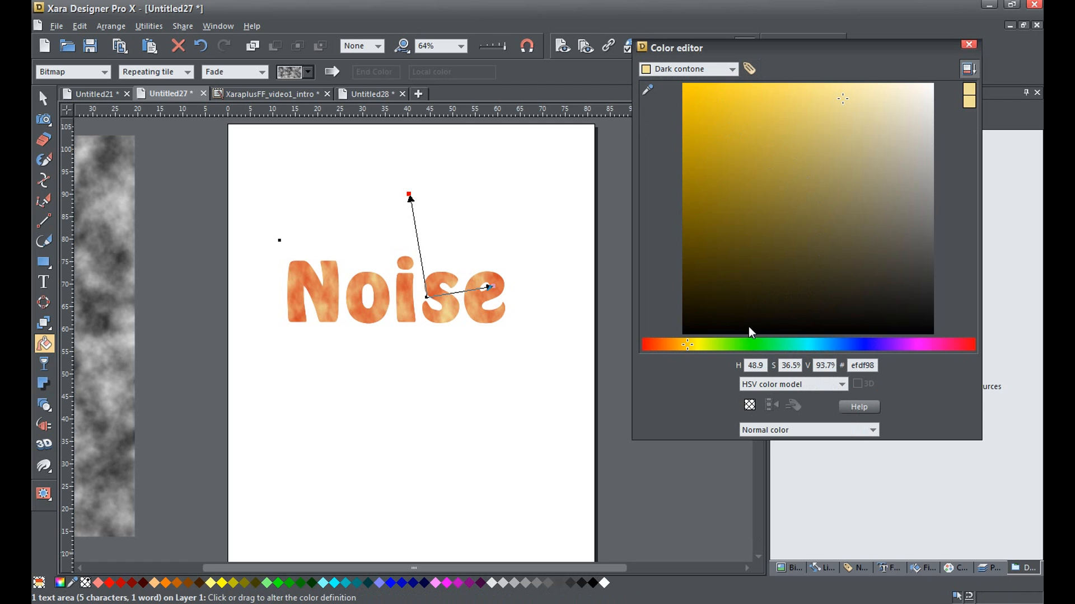
click(753, 184)
drag(753, 184, 690, 223)
drag(687, 343, 679, 343)
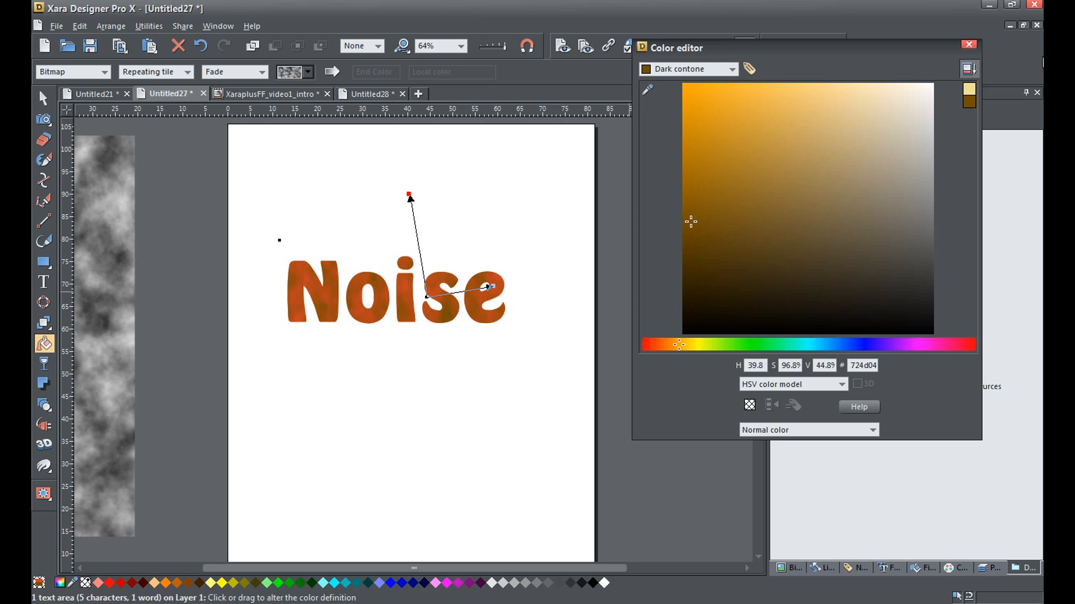
click(968, 44)
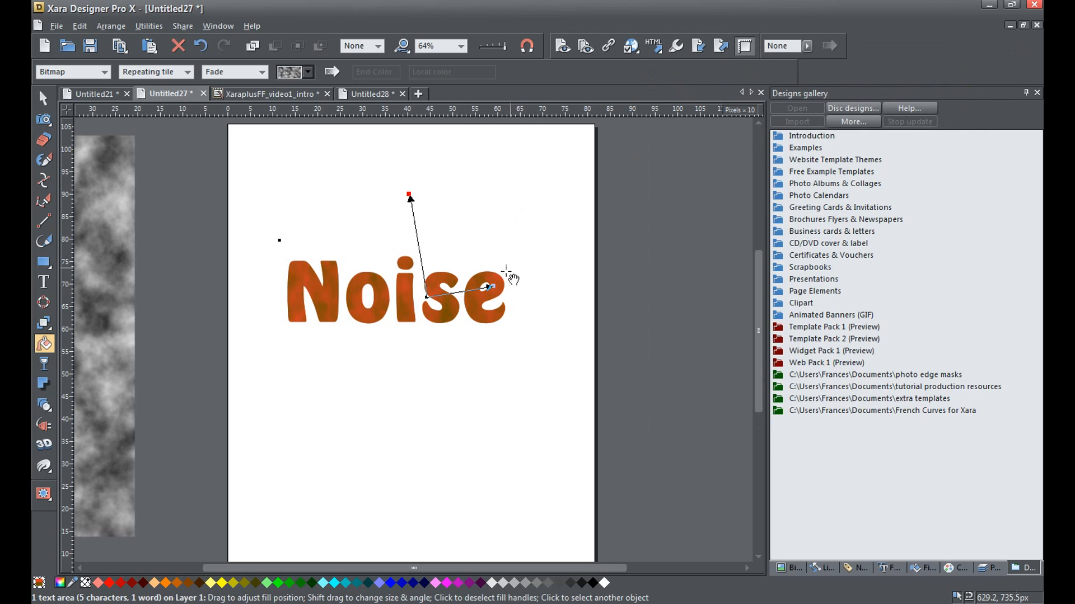
Step: Enlarge the top "Noise" text's bitmap fill sideways, then shorten it vertically and skew it slightly clockwise
drag(489, 287, 512, 285)
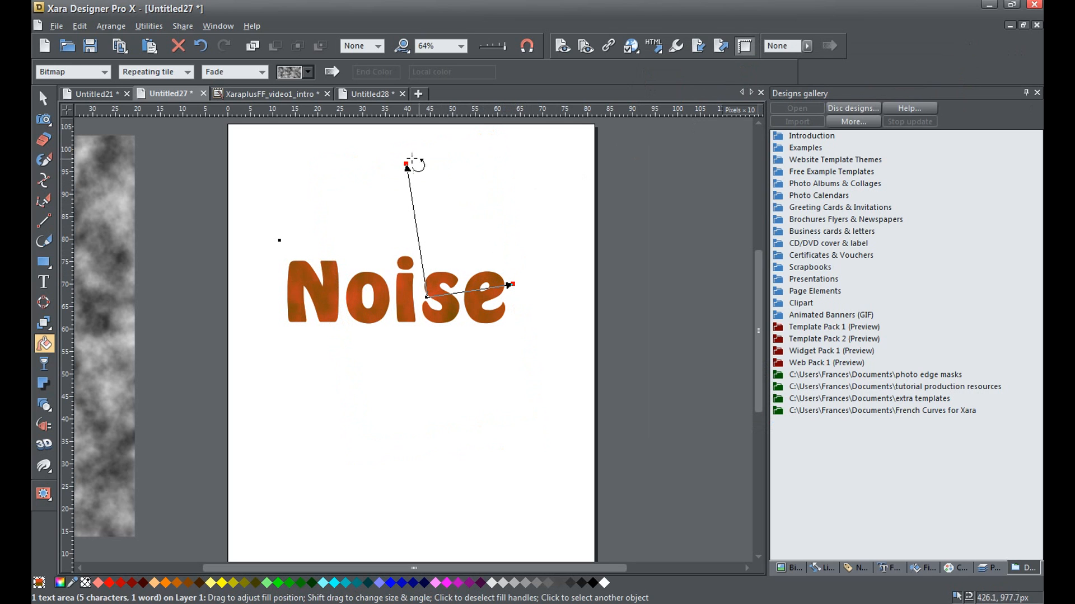
drag(412, 161, 422, 207)
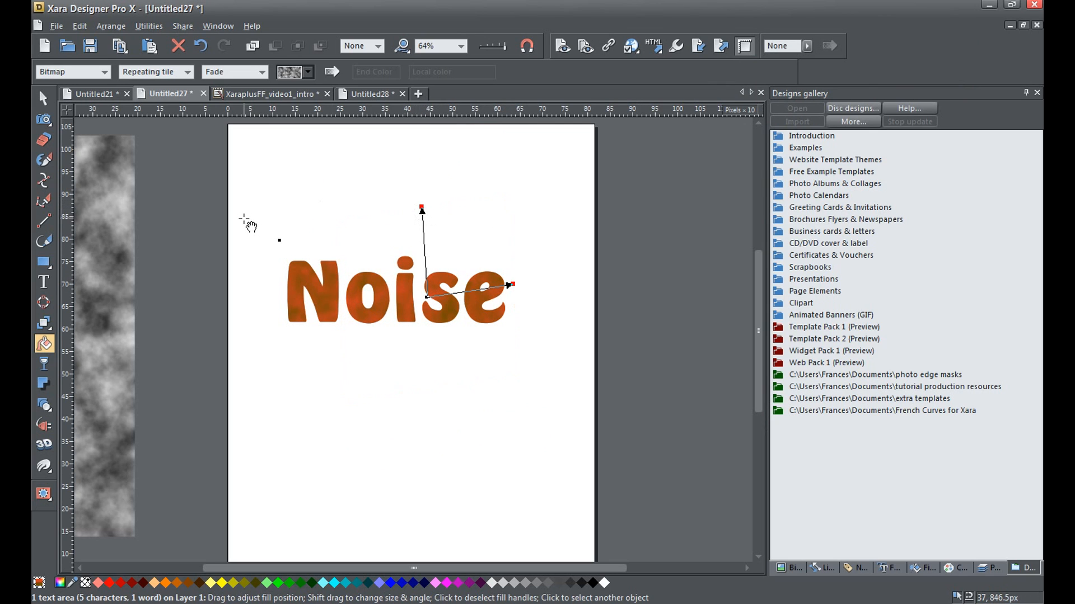
Step: Give the top "Noise" text a repeating bitmap transparency of type Mix, using the grey cloud noise texture
click(44, 365)
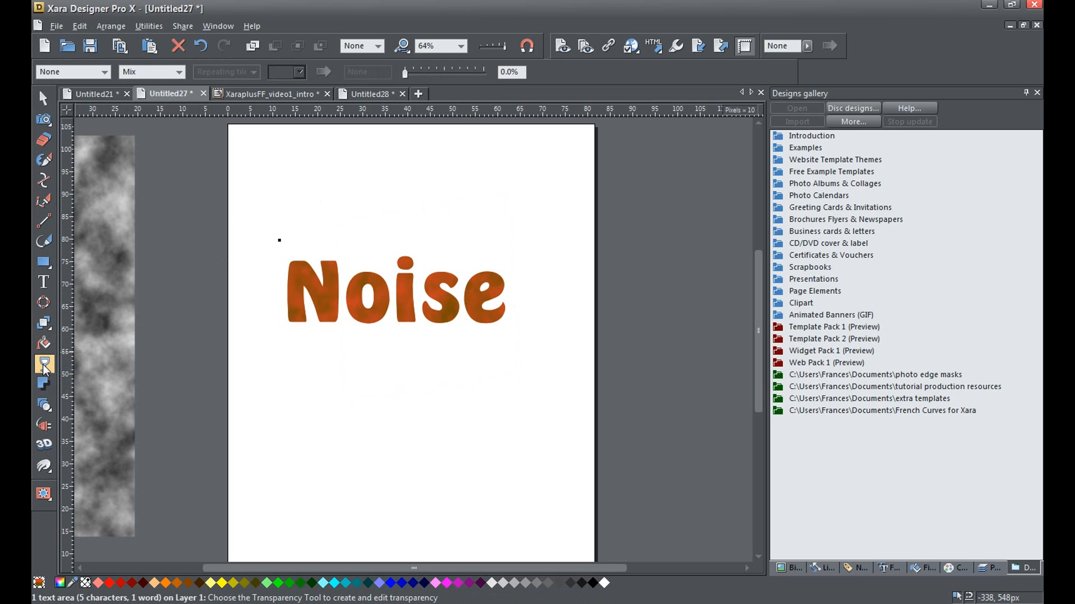
click(103, 72)
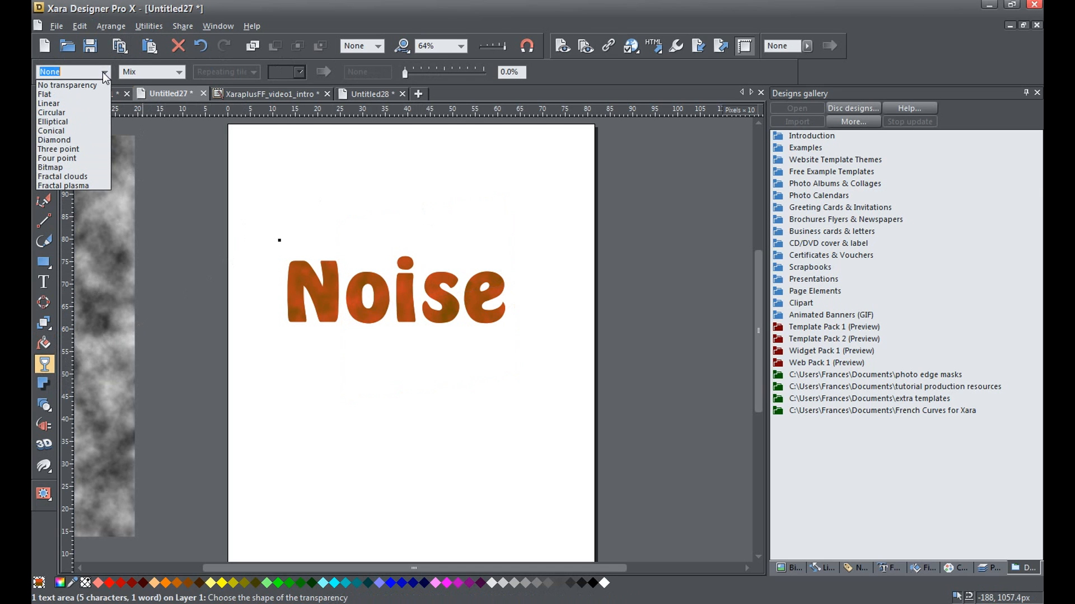
click(82, 168)
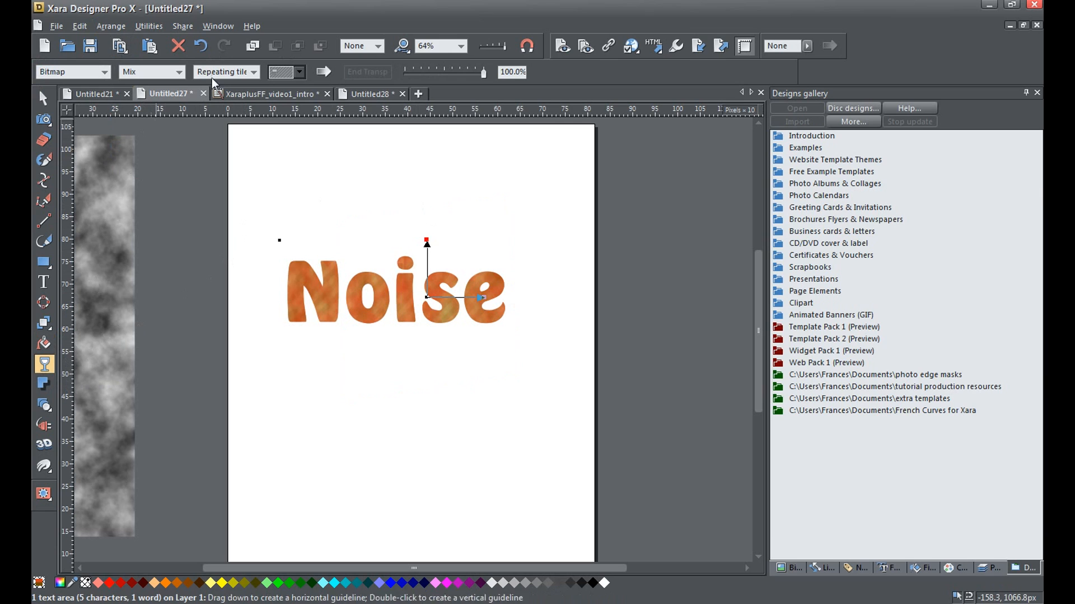
click(296, 72)
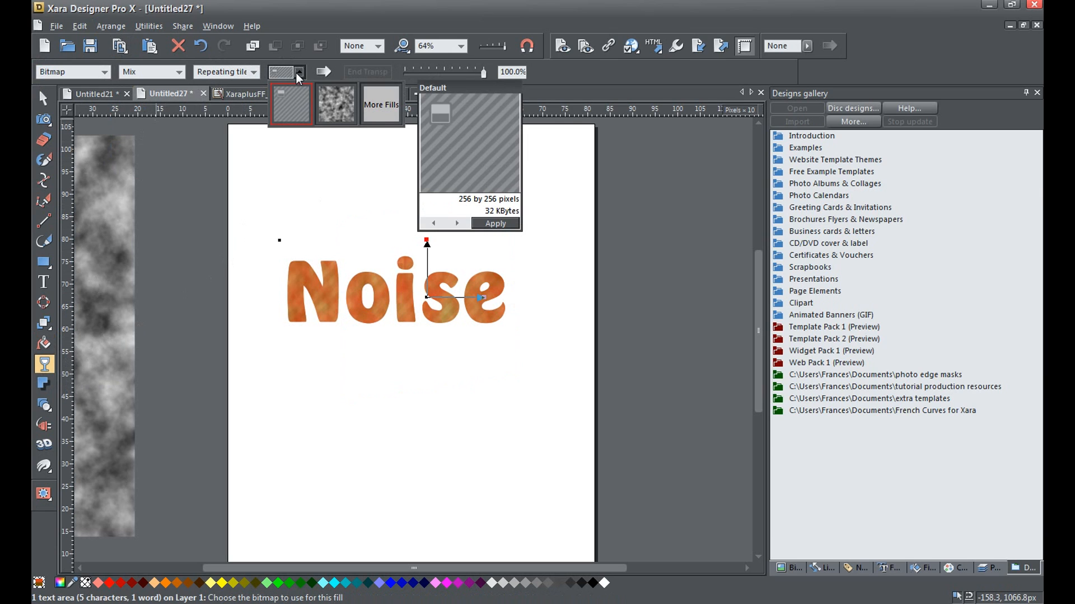
click(338, 103)
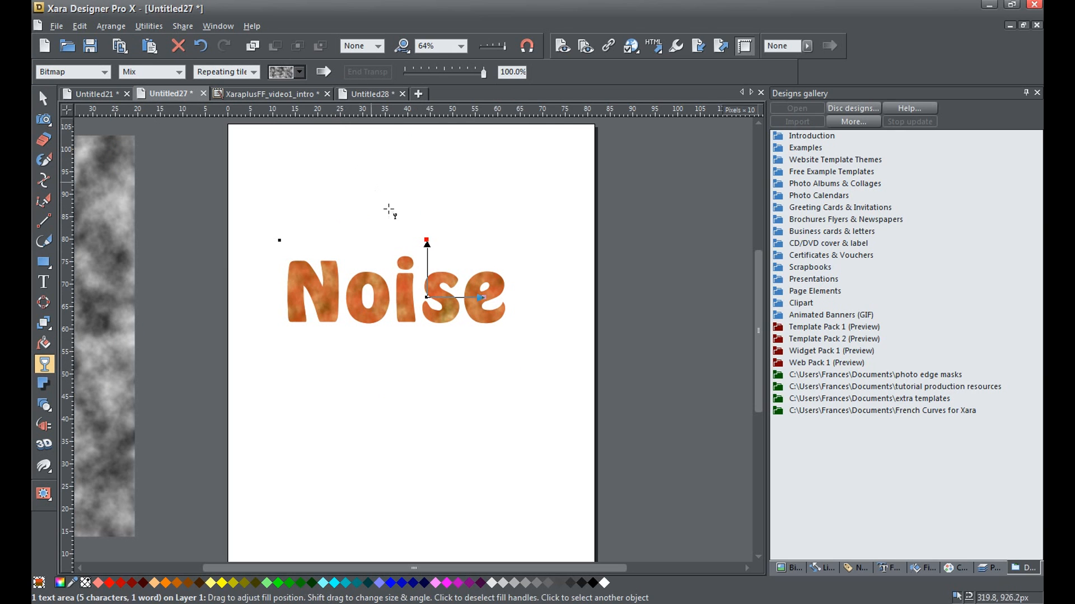
drag(482, 298, 459, 280)
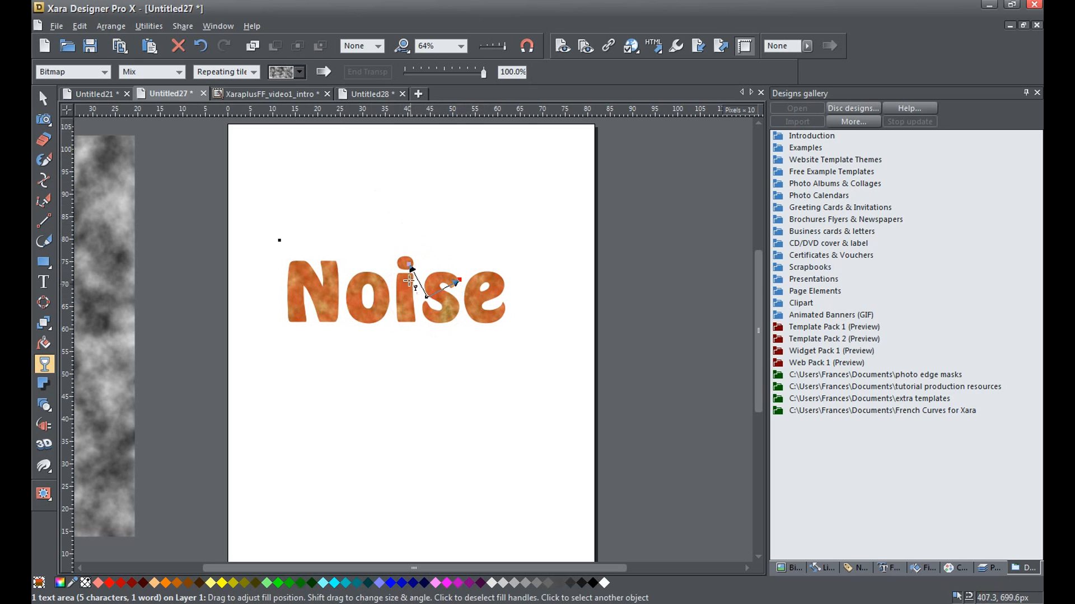
drag(409, 266, 426, 242)
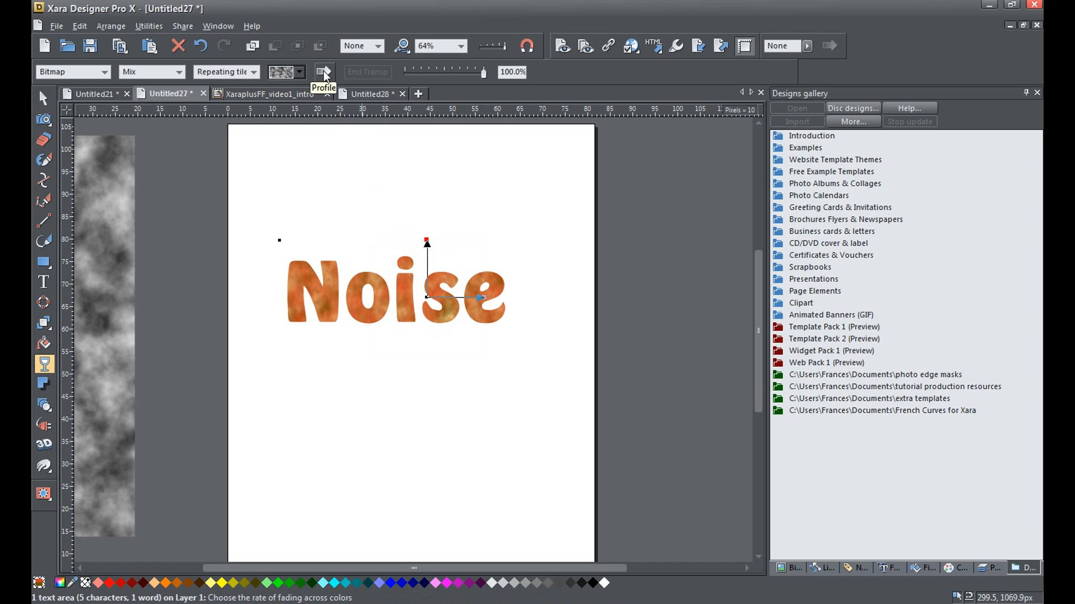
Step: Set the transparency profile of the top "Noise" text to 0.12 and -0.16
click(324, 72)
drag(532, 193, 648, 153)
drag(633, 364, 641, 333)
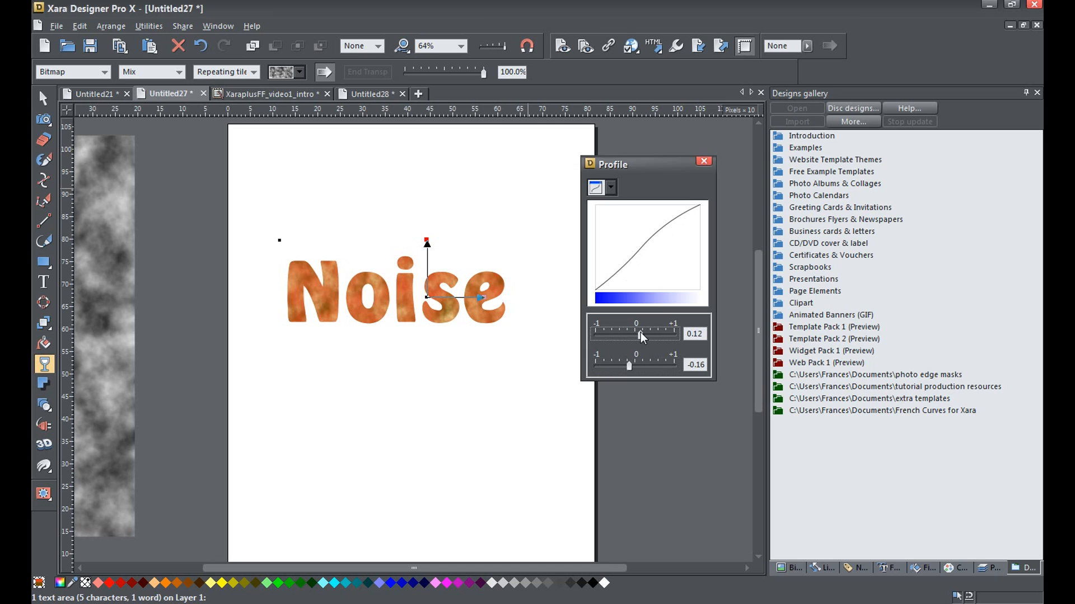
click(703, 162)
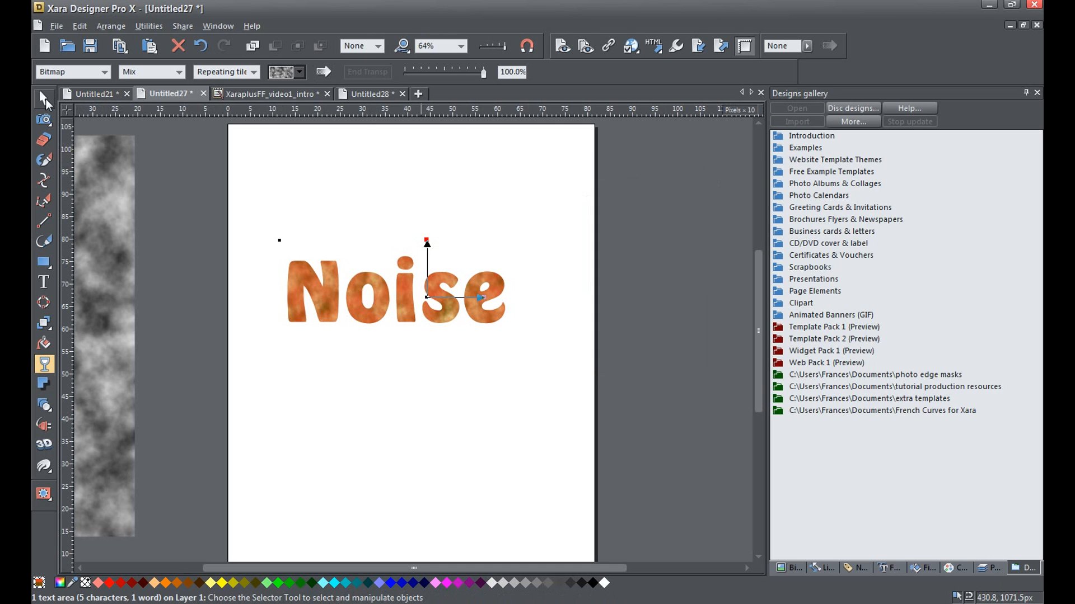
Step: Select both overlaid "Noise" text objects and group them
click(45, 101)
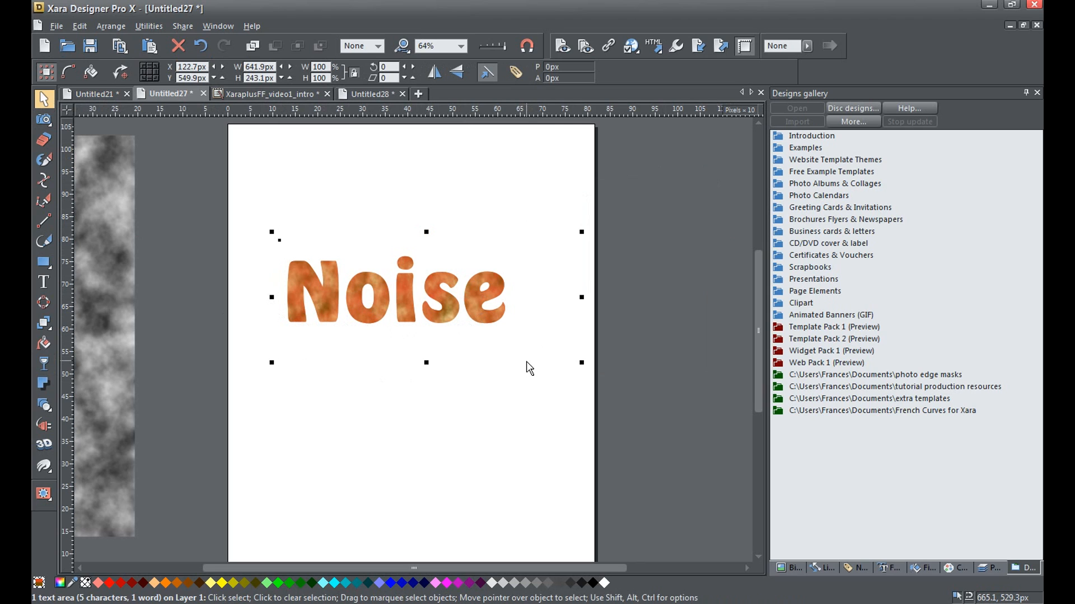
click(414, 419)
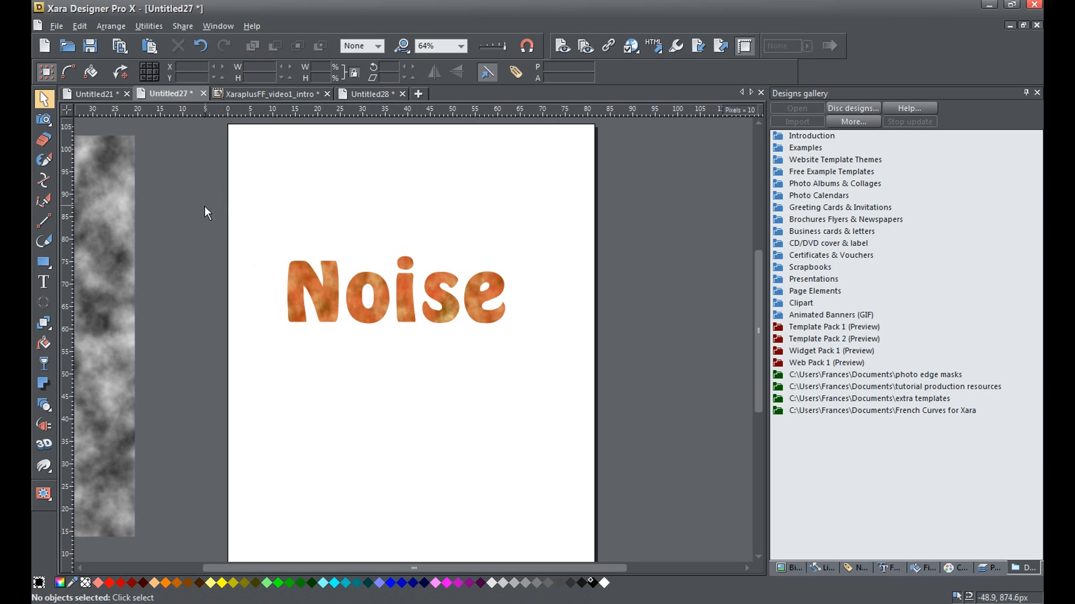
drag(201, 192, 640, 434)
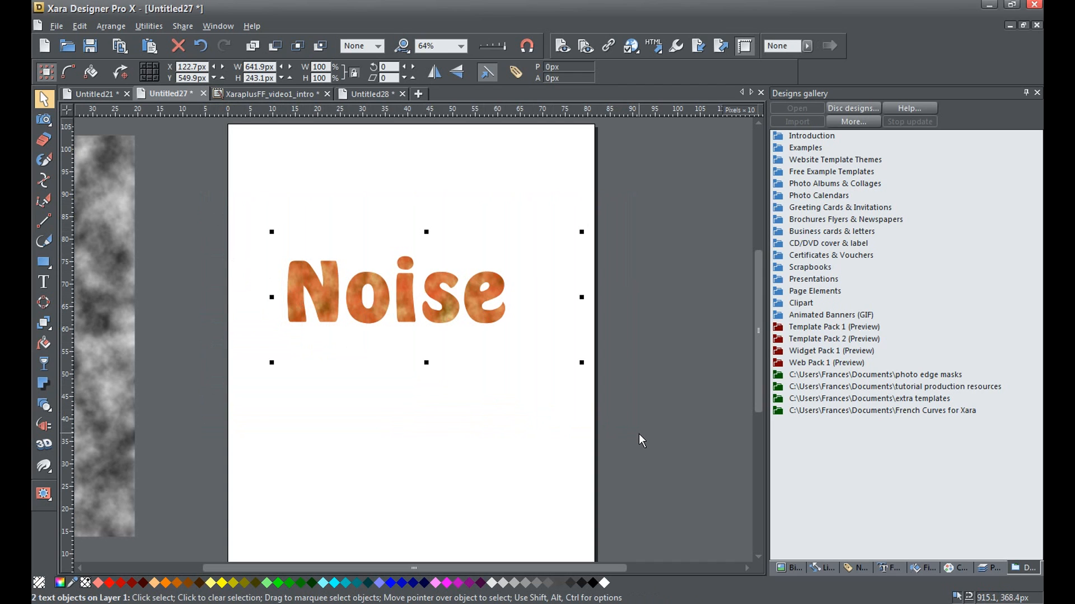
key(ctrl+g)
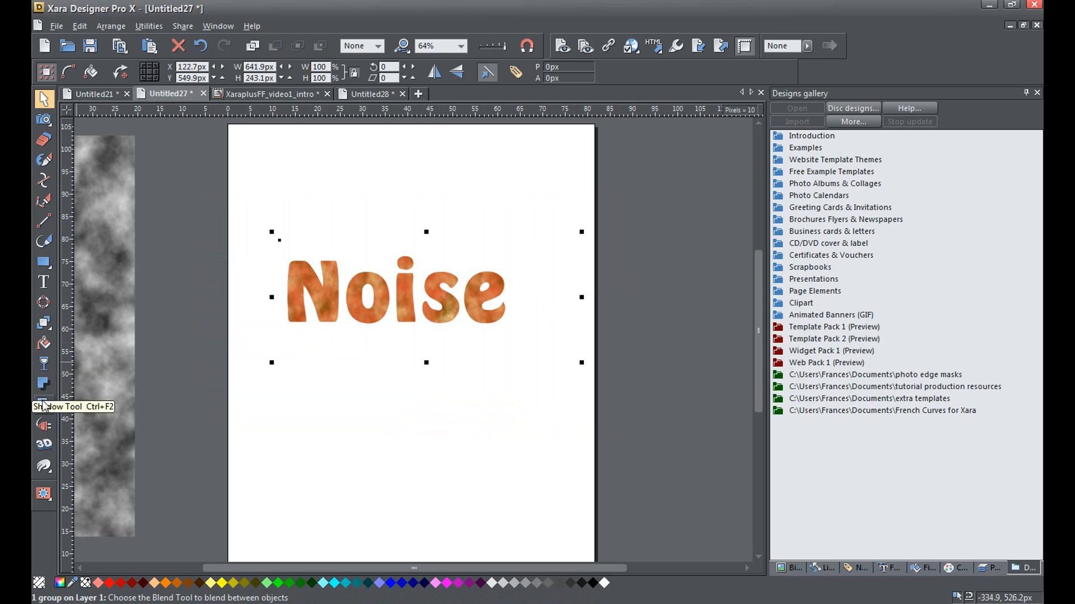
Step: Add the Emboss stylization live effect to the "Noise" group and set its light direction to 135°
click(43, 426)
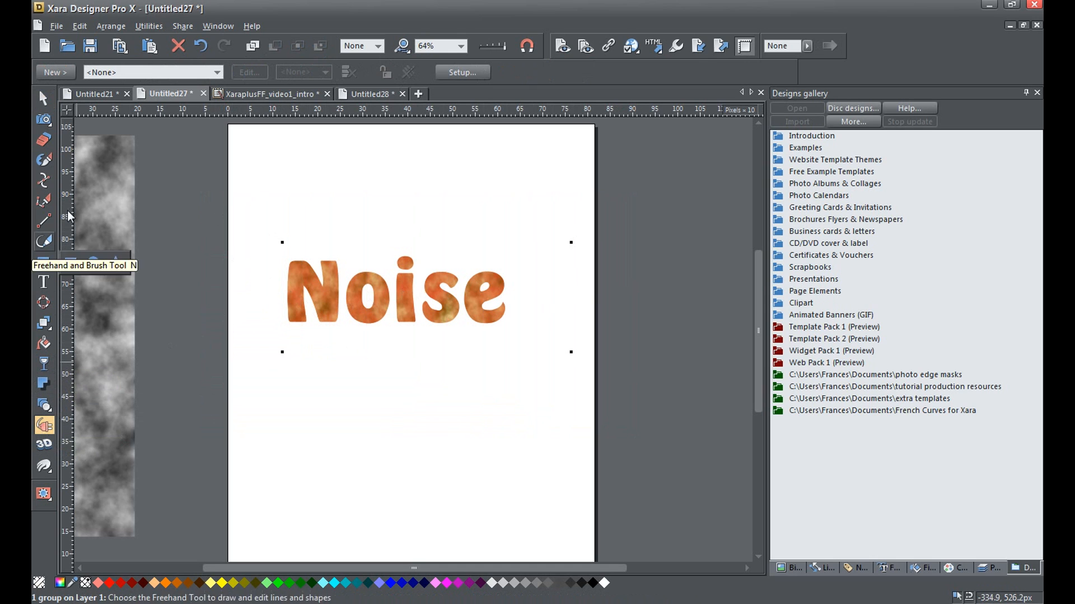
click(55, 72)
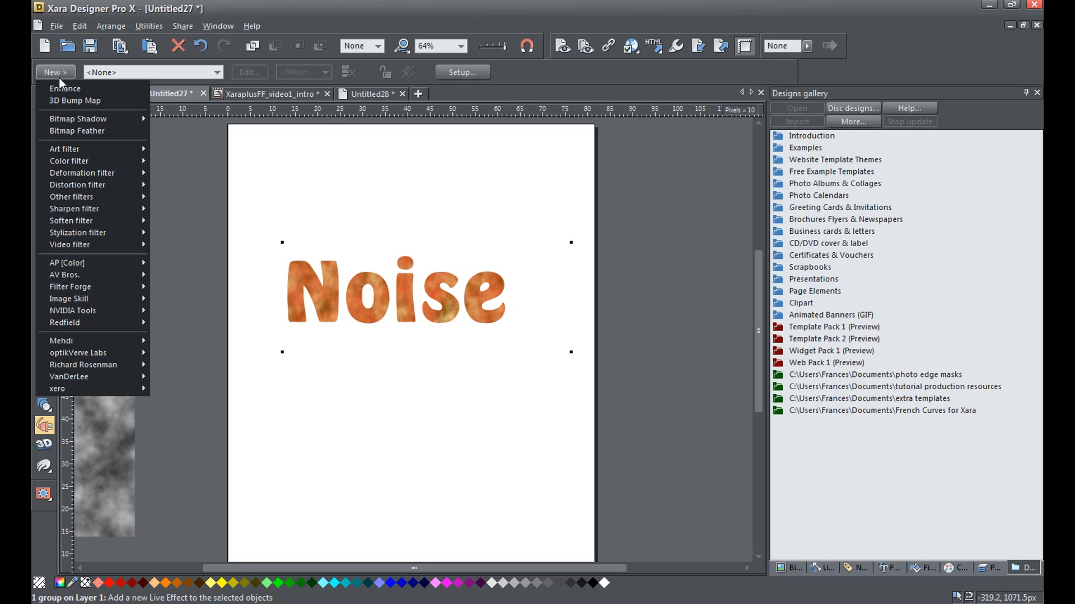
mouse_move(121, 196)
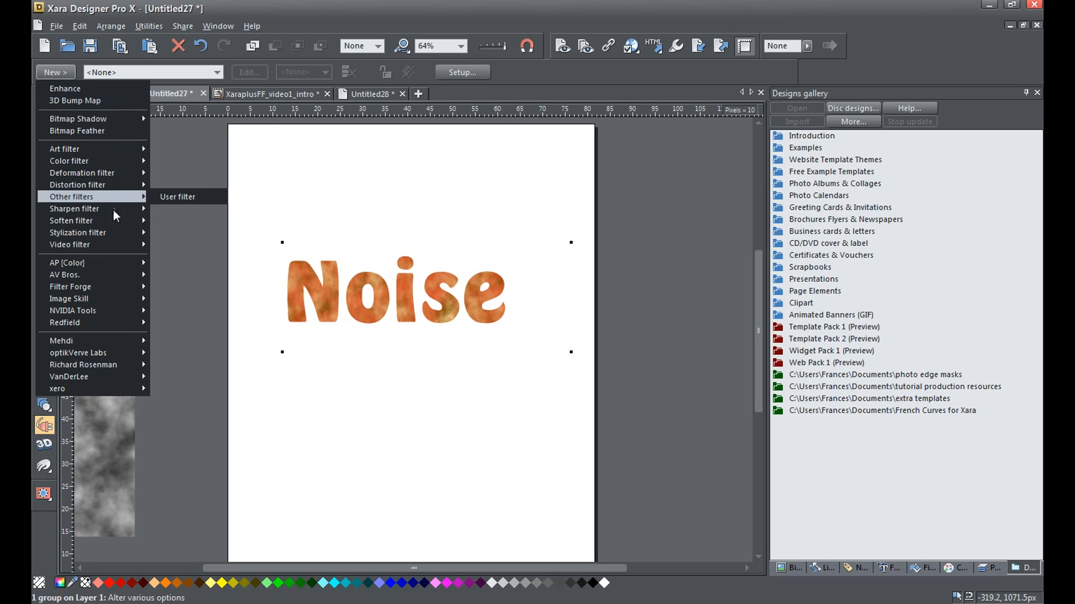
mouse_move(108, 233)
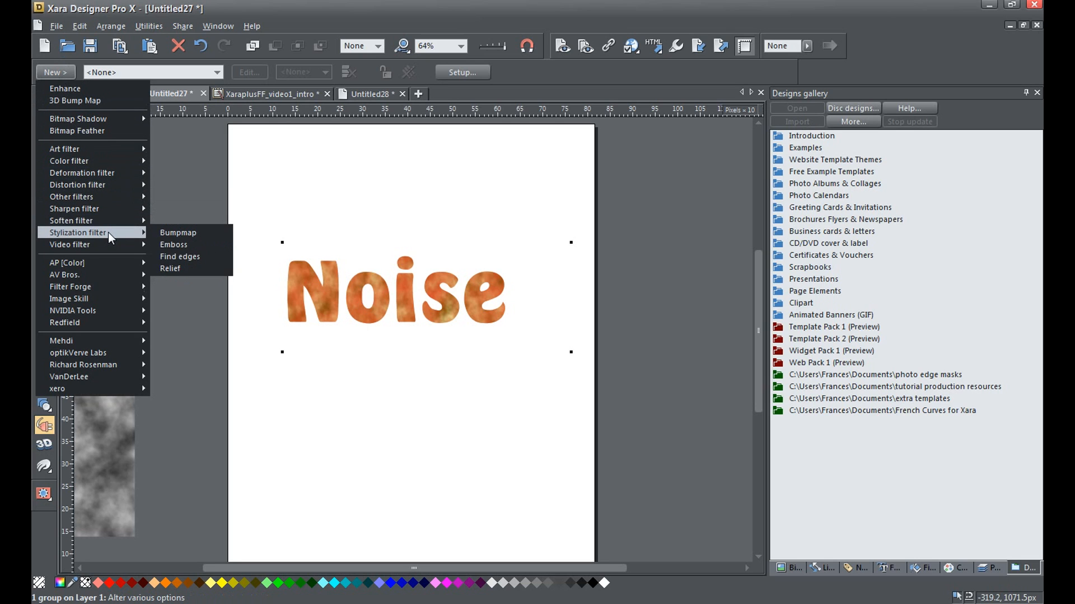
click(163, 245)
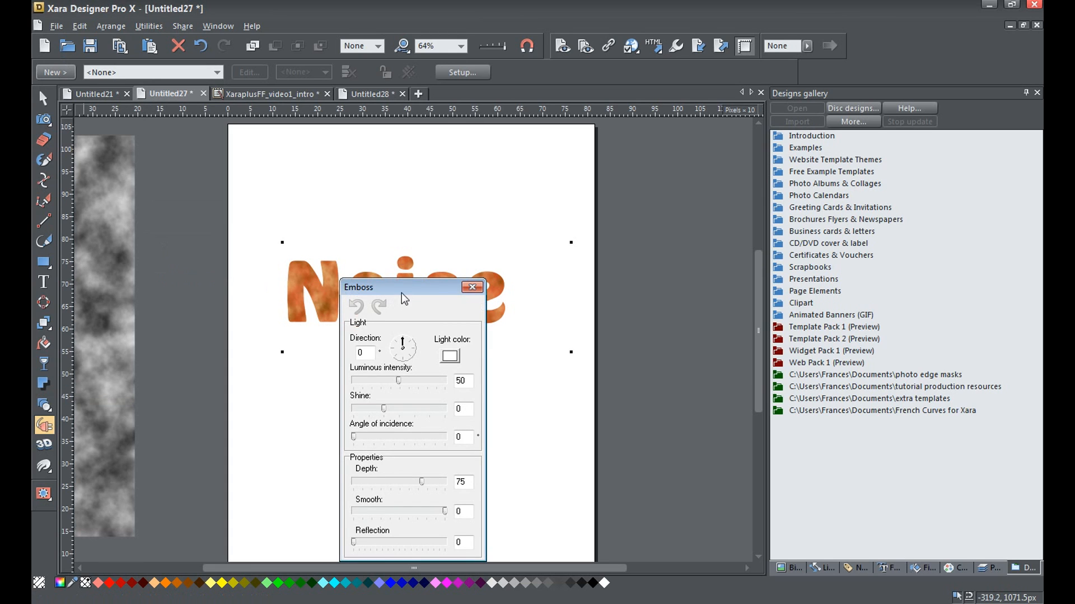
drag(428, 291, 671, 173)
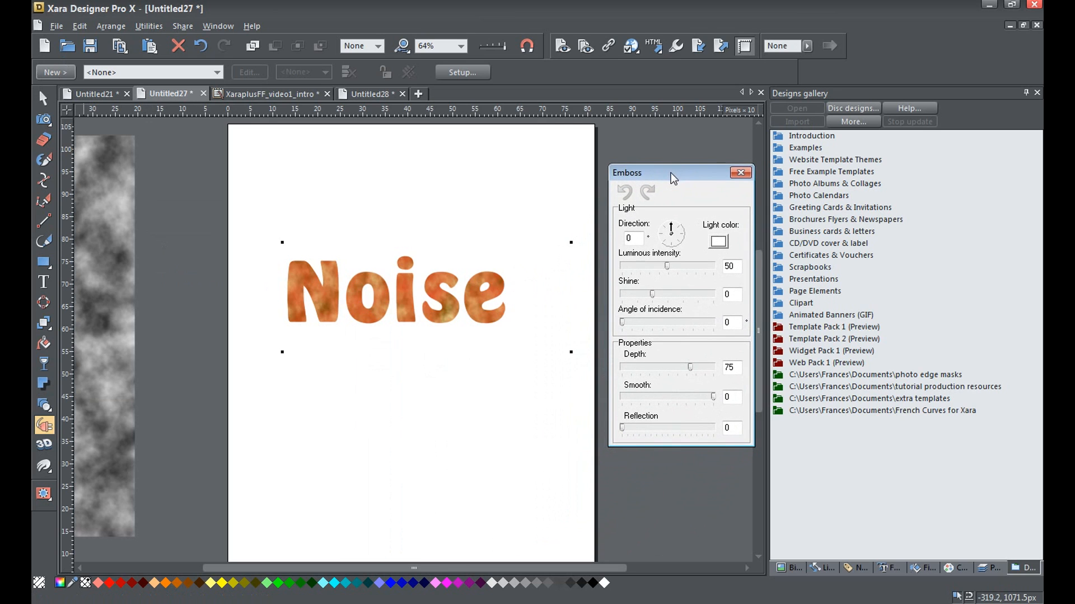
click(681, 248)
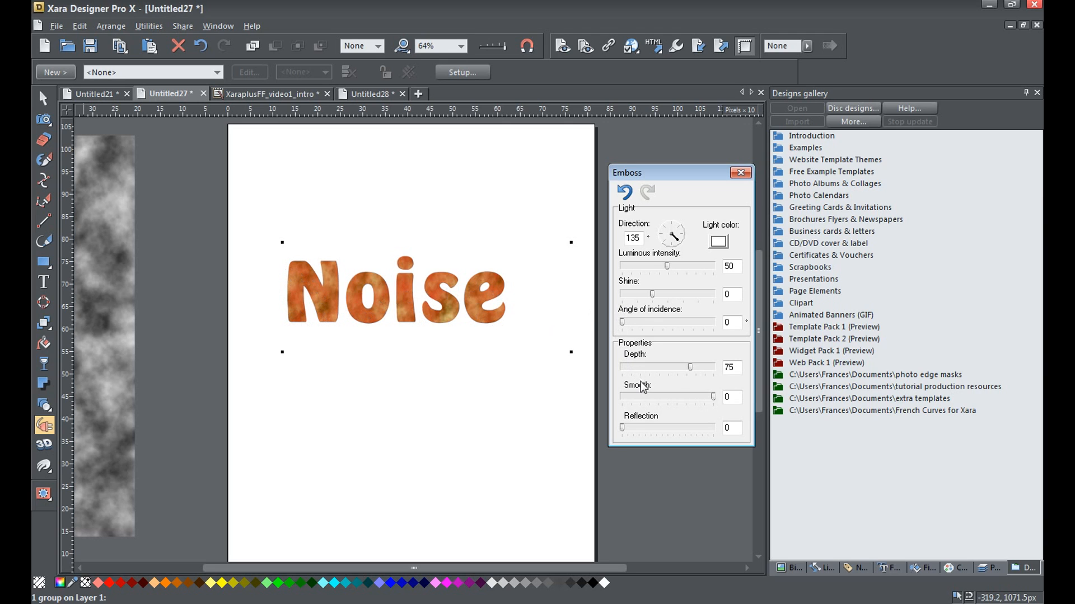
Step: Set the emboss depth to 89, smooth to 74 and shine to 254
drag(691, 369, 704, 369)
drag(713, 397, 688, 397)
drag(653, 294, 686, 296)
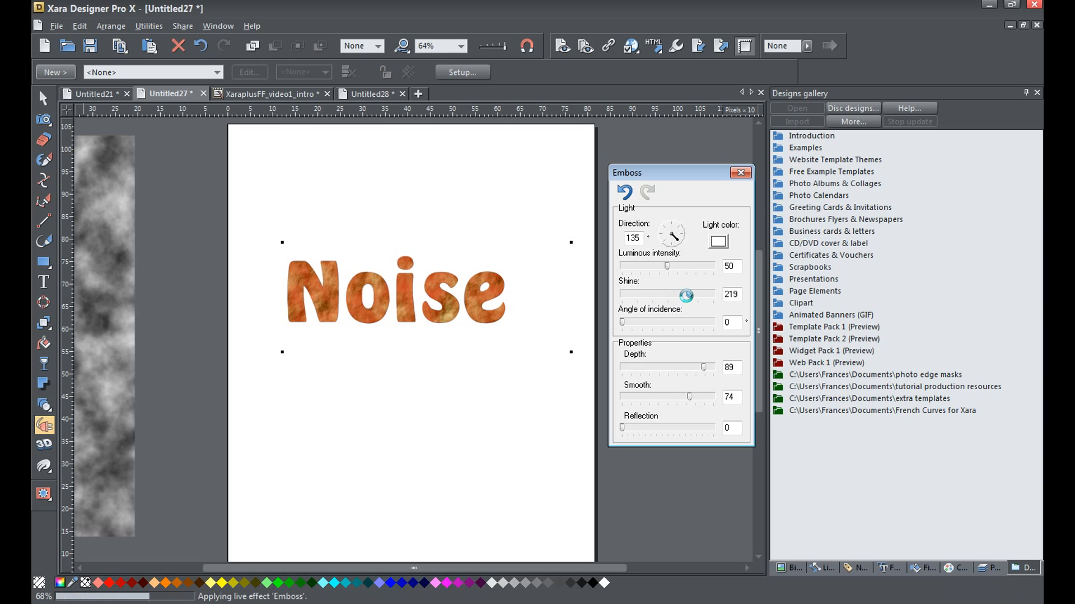
drag(688, 297, 696, 296)
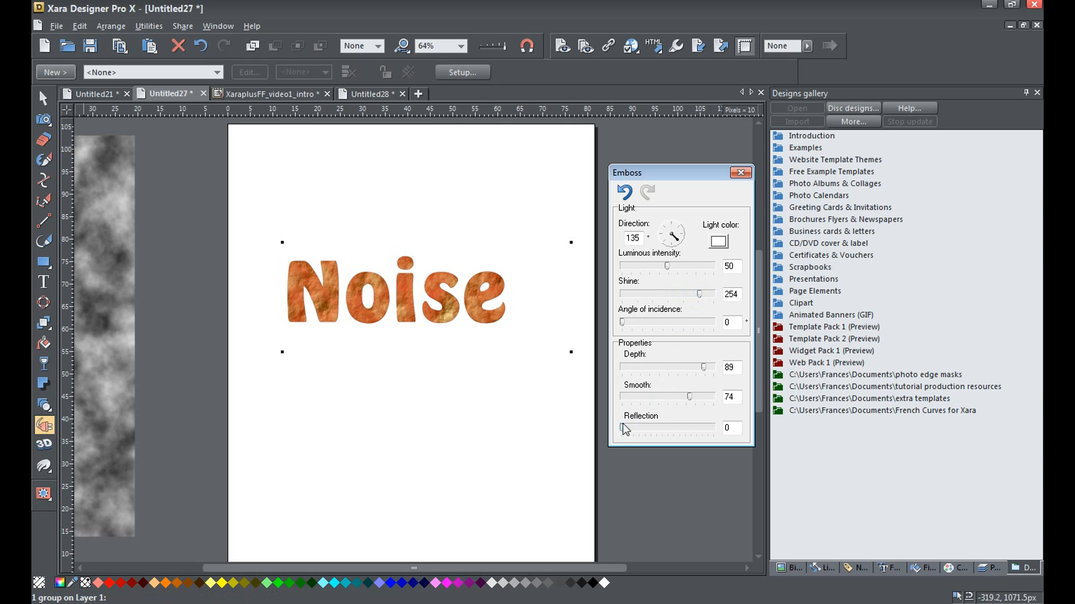
Step: Set the emboss reflection to 110, try a luminous intensity of 61 and return the intensity to 50
drag(623, 428, 660, 426)
drag(668, 266, 678, 266)
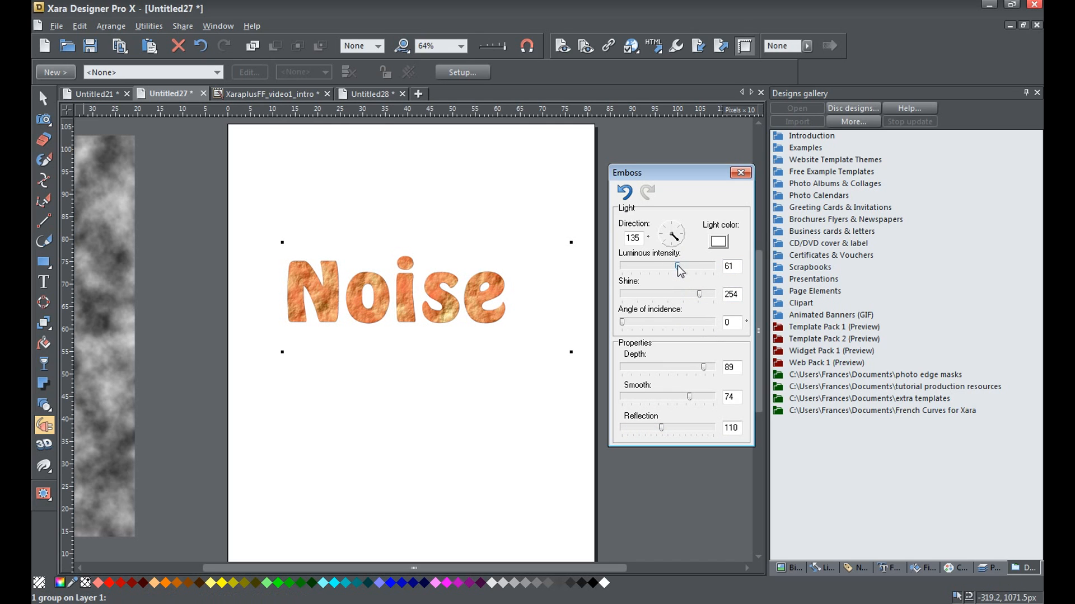
drag(677, 266, 666, 267)
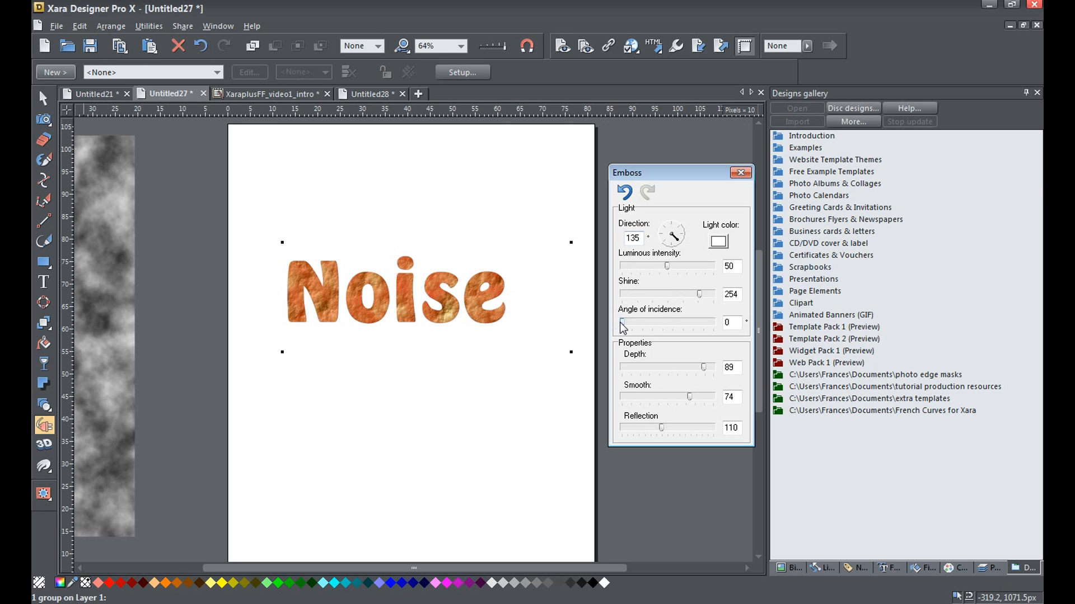
Step: Set the emboss angle of incidence to 8° and the light direction to 85°, and close the effect settings
drag(626, 322, 630, 324)
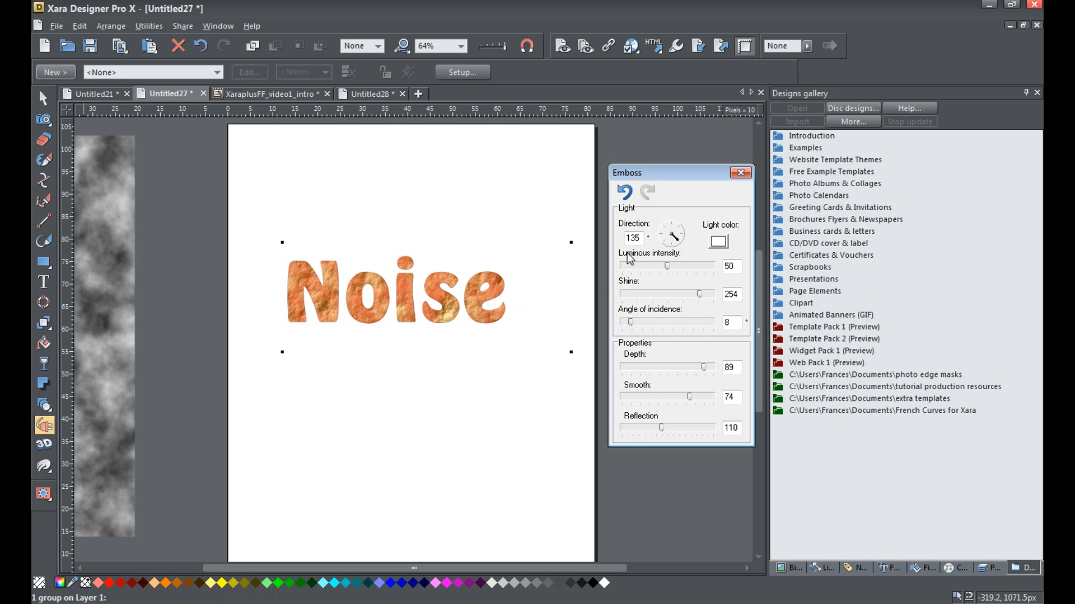
drag(681, 237, 677, 234)
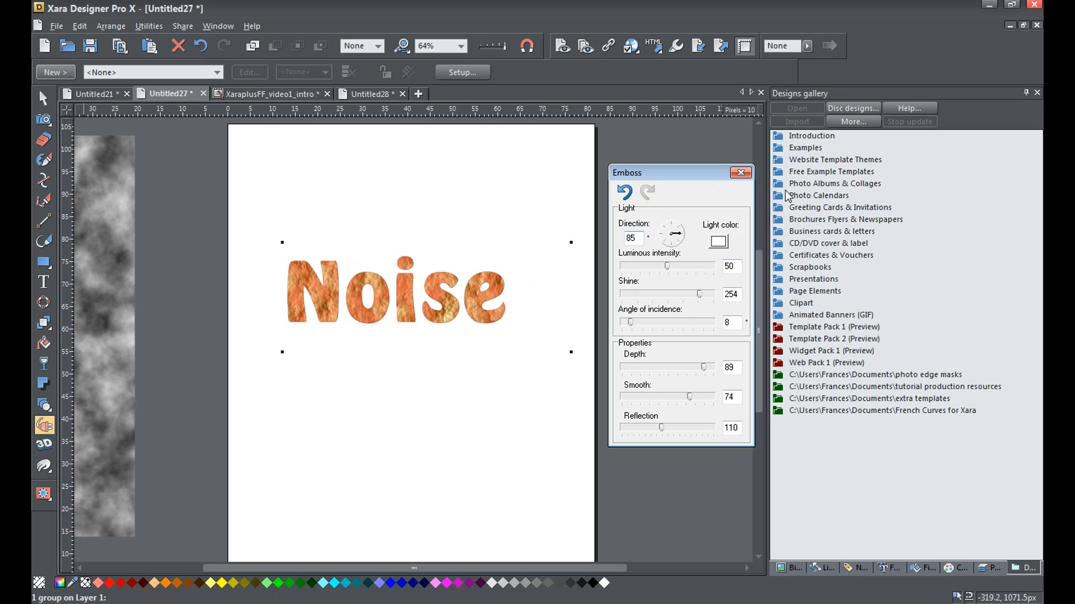
click(739, 174)
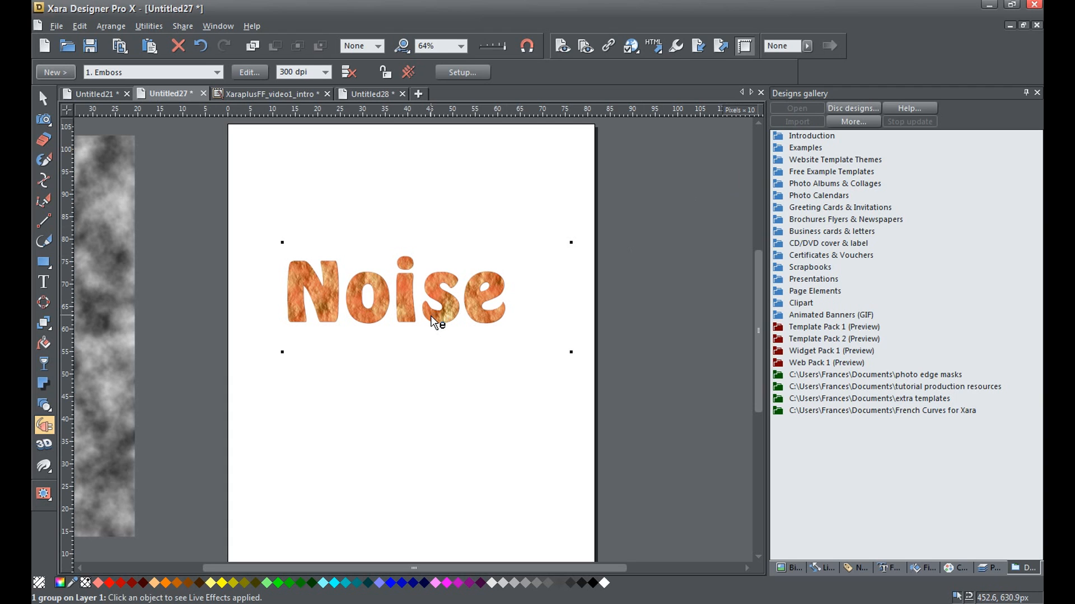
Step: Move the embossed "Noise" group up and slightly left on the page, to about X 97.7 px and Y 607.9 px
click(44, 99)
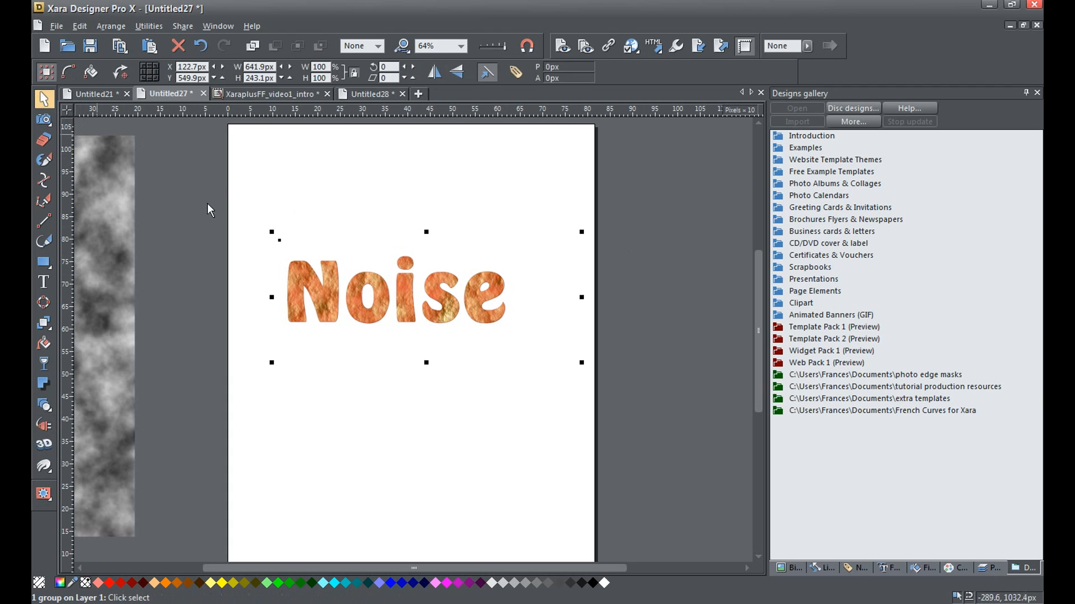
scroll(424, 282, up, 1)
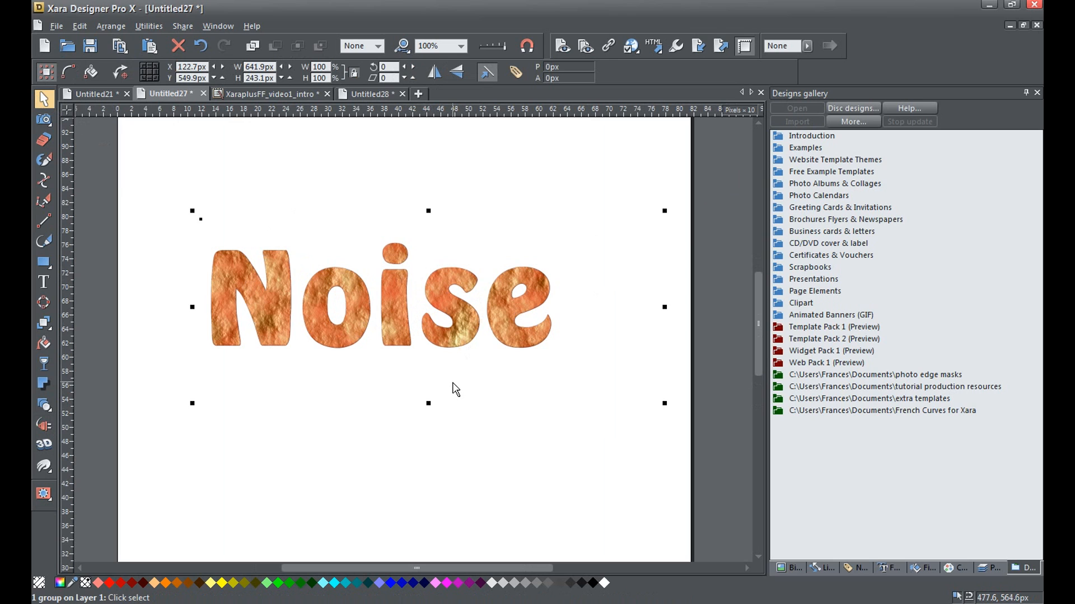
drag(465, 339, 448, 297)
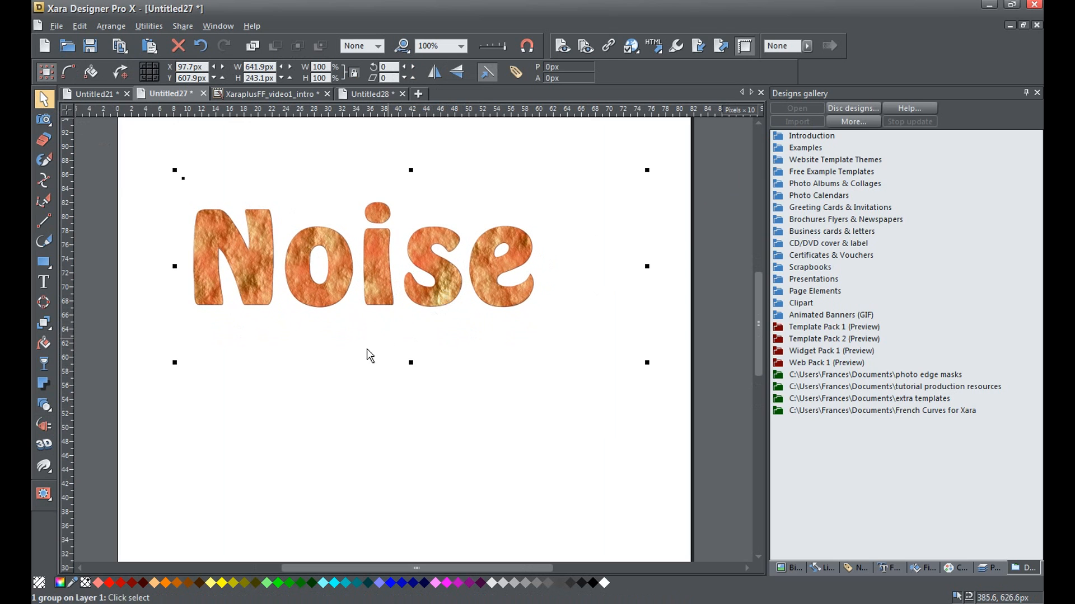
Step: Give the "Noise" group a wall shadow and set the shadow's transparency to 44%
click(43, 382)
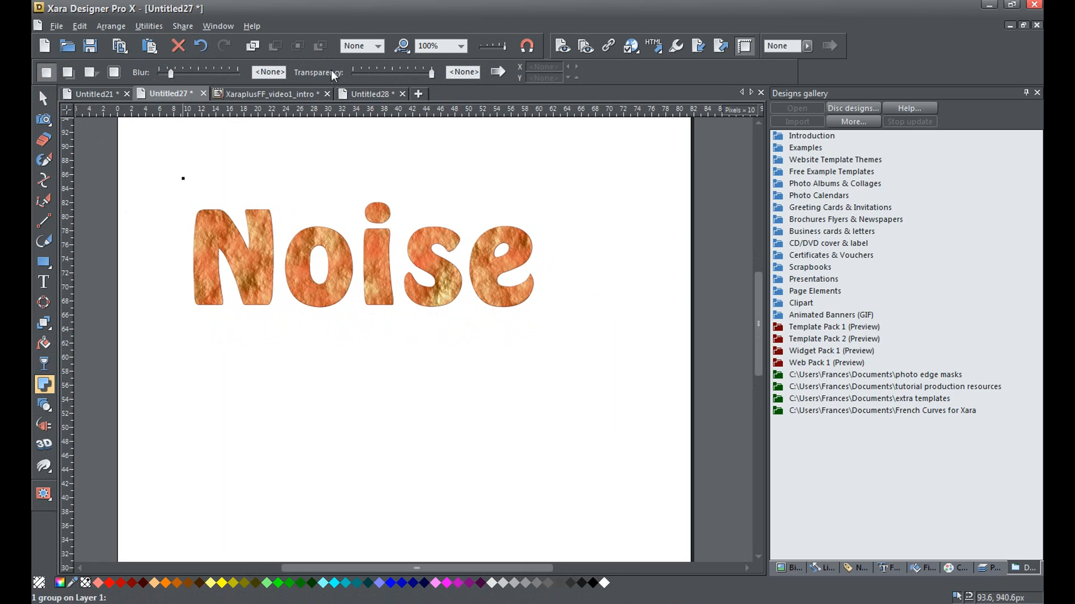
click(66, 72)
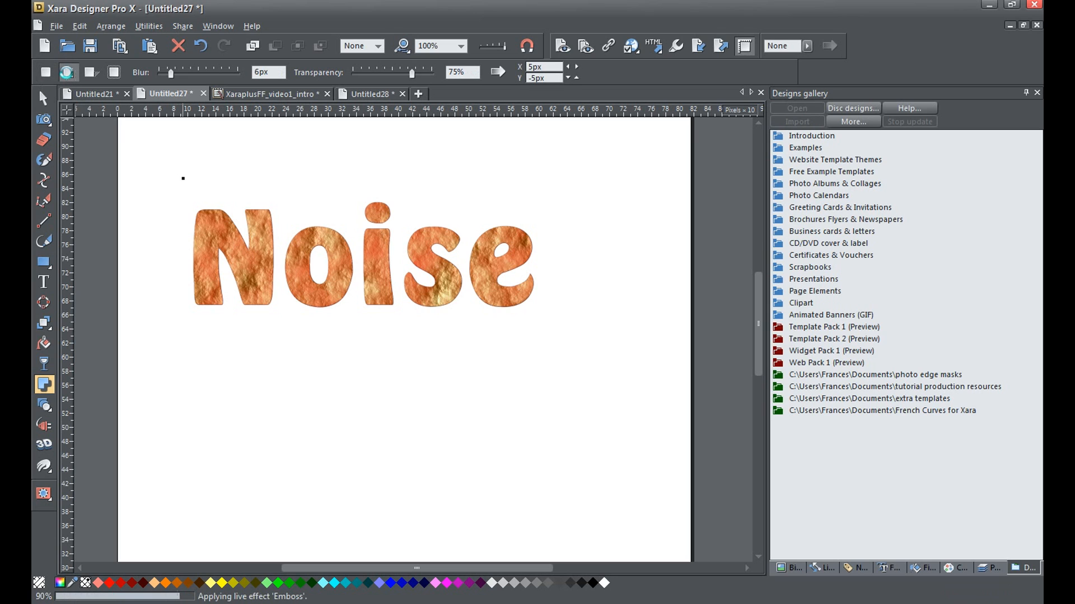
drag(412, 75, 388, 75)
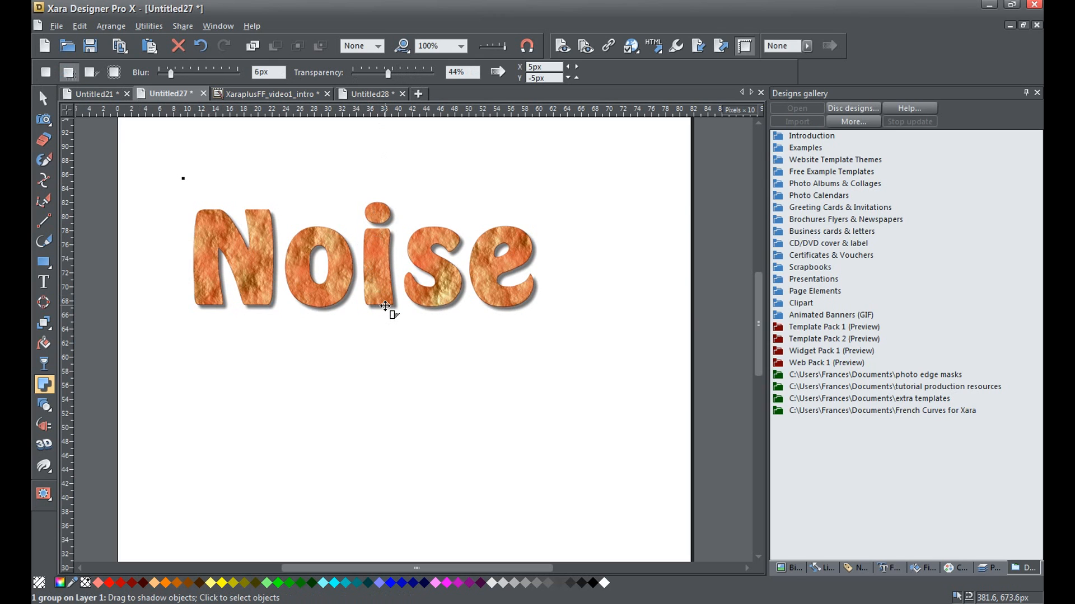